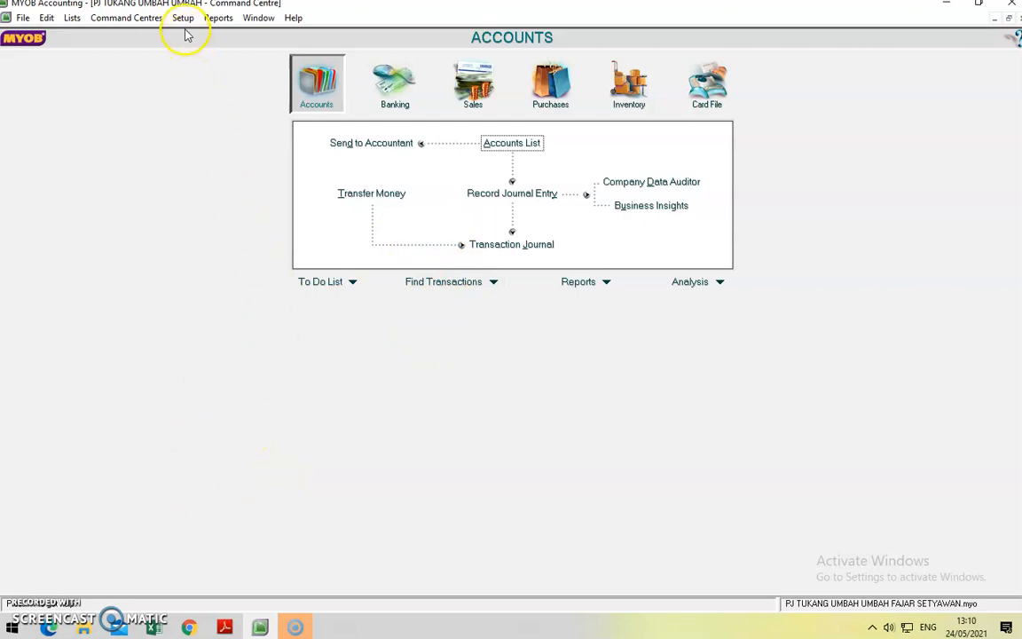
Step: Open the tax code list and delete the tax codes BL, DS, E33 and EN3
{"action": "left_click", "coordinate": [71, 18]}
{"action": "left_click", "coordinate": [100, 117]}
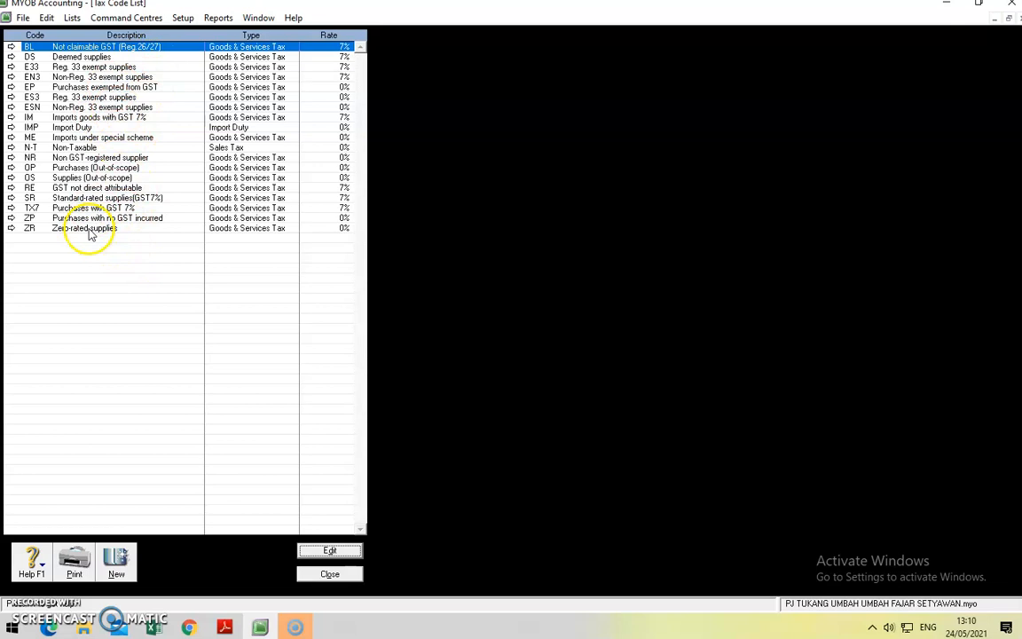
{"action": "right_click", "coordinate": [128, 50]}
{"action": "left_click", "coordinate": [144, 56]}
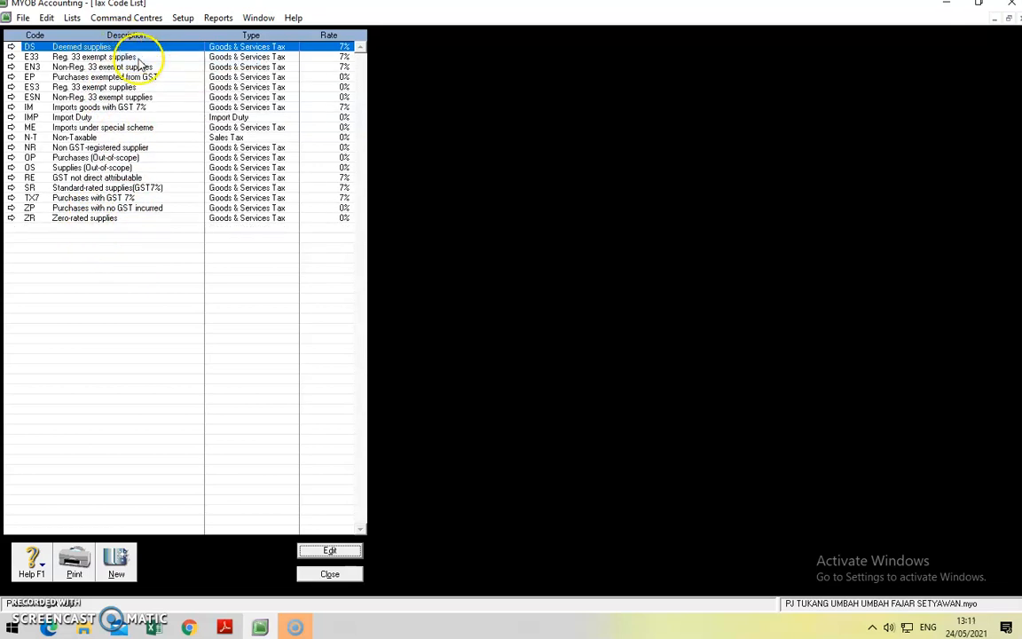
{"action": "right_click", "coordinate": [144, 49]}
{"action": "left_click", "coordinate": [160, 57]}
{"action": "right_click", "coordinate": [162, 55]}
{"action": "left_click", "coordinate": [168, 59]}
{"action": "right_click", "coordinate": [175, 51]}
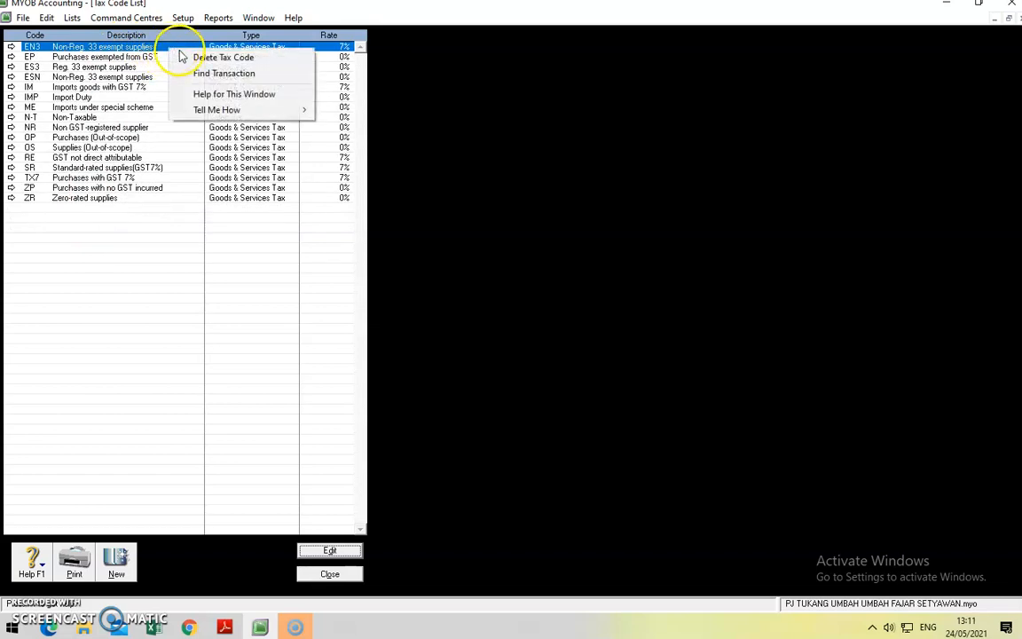
{"action": "left_click", "coordinate": [182, 56]}
Step: Delete the tax codes EP, ES3 and ESN from the list
{"action": "right_click", "coordinate": [184, 53]}
{"action": "left_click", "coordinate": [187, 57]}
{"action": "right_click", "coordinate": [184, 51]}
{"action": "left_click", "coordinate": [187, 57]}
{"action": "right_click", "coordinate": [189, 54]}
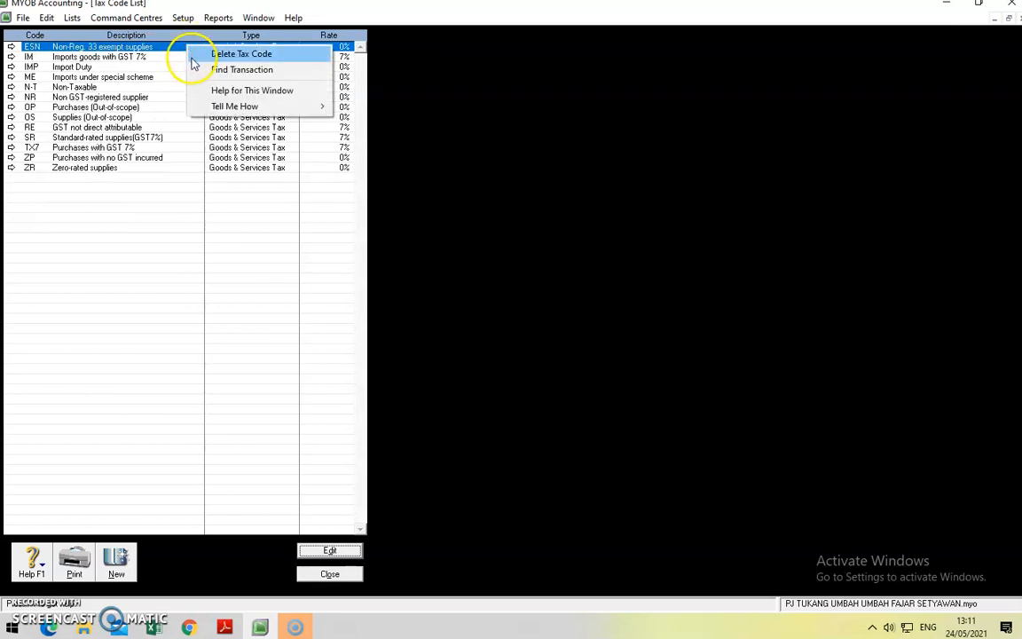
{"action": "left_click", "coordinate": [193, 53]}
Step: Delete the import-related tax codes IM, IMP and ME
{"action": "right_click", "coordinate": [96, 50]}
{"action": "left_click", "coordinate": [133, 54]}
{"action": "right_click", "coordinate": [120, 53]}
{"action": "left_click", "coordinate": [125, 55]}
{"action": "right_click", "coordinate": [117, 51]}
{"action": "left_click", "coordinate": [124, 56]}
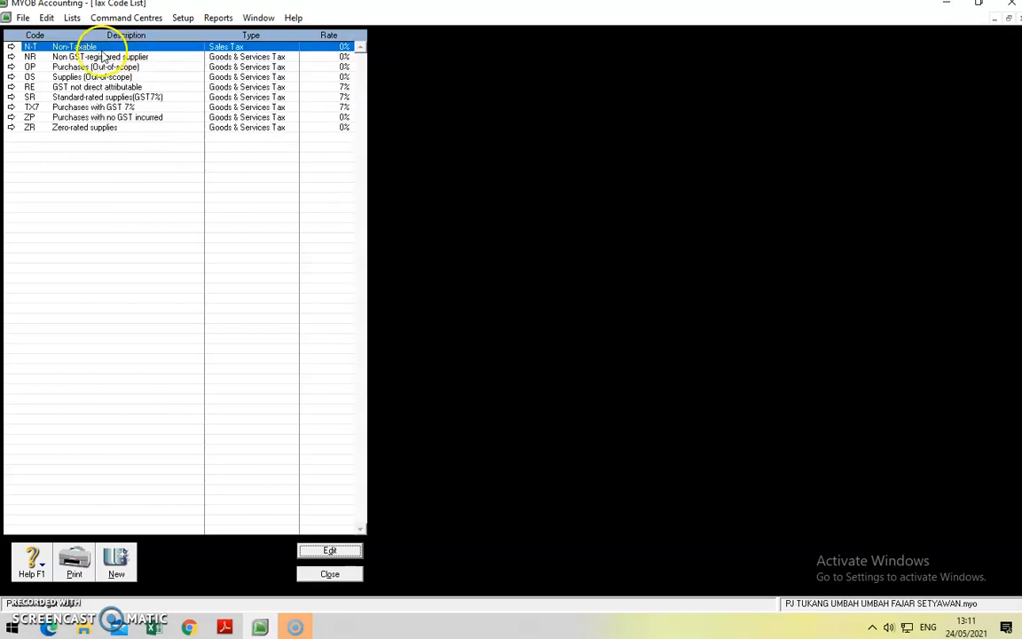
Step: Delete the tax codes NR, OP, OS and RE, keeping N-T
{"action": "right_click", "coordinate": [105, 56]}
{"action": "left_click", "coordinate": [124, 67]}
{"action": "right_click", "coordinate": [113, 59]}
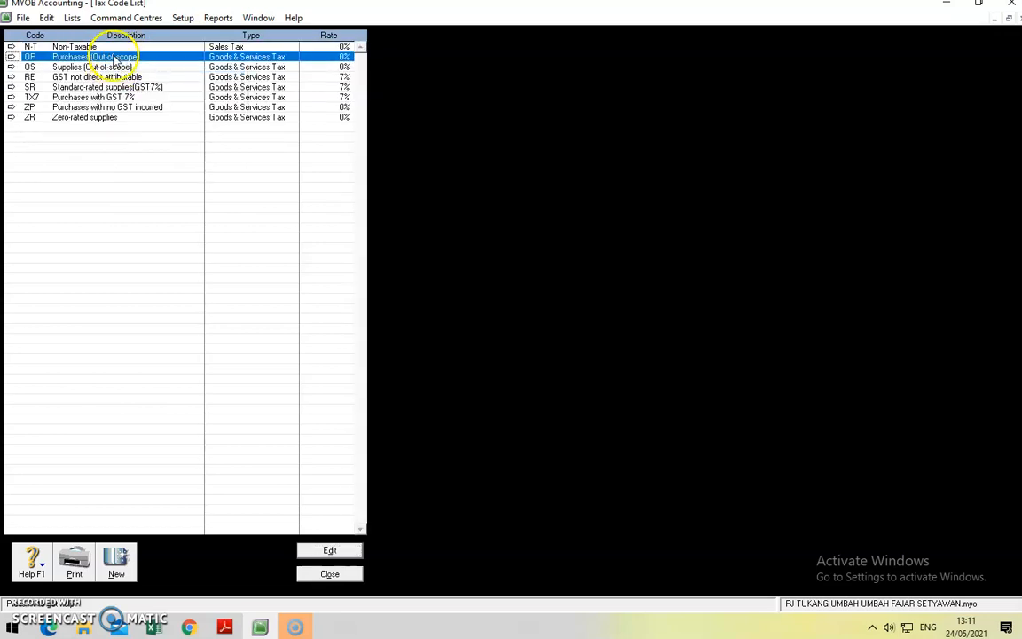
{"action": "left_click", "coordinate": [124, 65]}
{"action": "right_click", "coordinate": [106, 60]}
{"action": "left_click", "coordinate": [133, 66]}
{"action": "right_click", "coordinate": [112, 63]}
{"action": "left_click", "coordinate": [133, 67]}
Step: Delete the tax codes ZP (Purchases with no GST incurred) and ZR (Zero-rated supplies)
{"action": "left_click", "coordinate": [86, 78]}
{"action": "right_click", "coordinate": [87, 82]}
{"action": "left_click", "coordinate": [94, 87]}
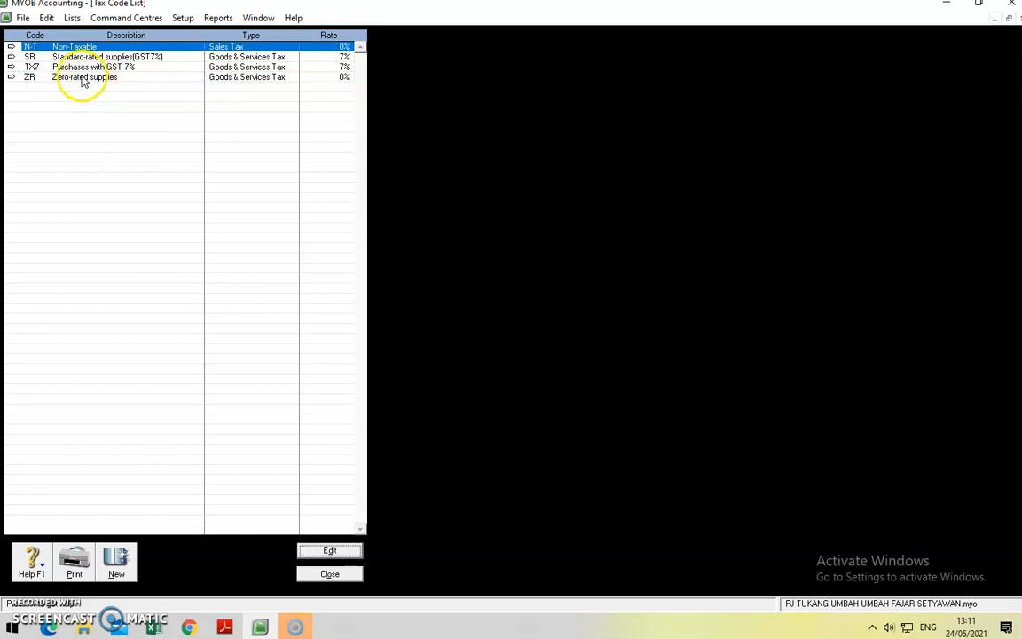
{"action": "left_click", "coordinate": [84, 80]}
{"action": "right_click", "coordinate": [82, 80]}
{"action": "left_click", "coordinate": [100, 85]}
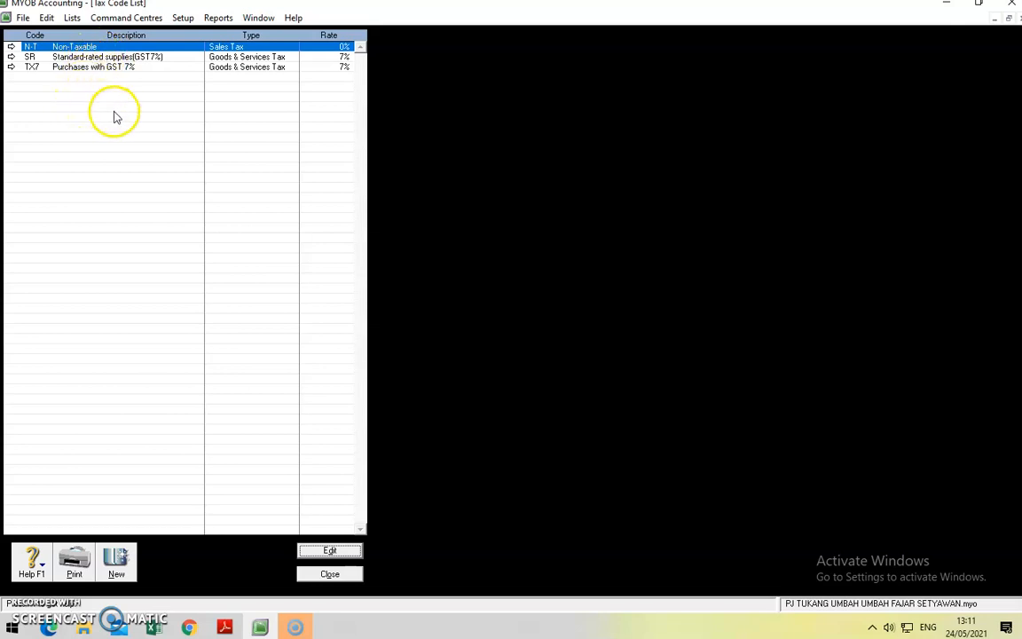
Step: Set the N-T tax code's linked account for tax collected to 2-1200 Utang Pajak and save it
{"action": "left_click", "coordinate": [11, 47]}
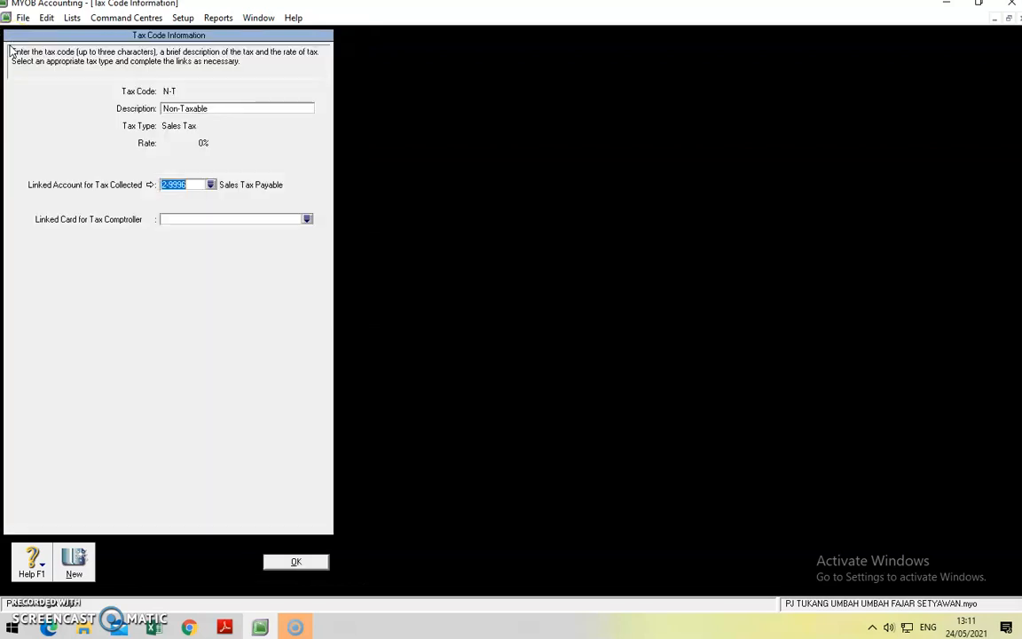
{"action": "left_click", "coordinate": [210, 184]}
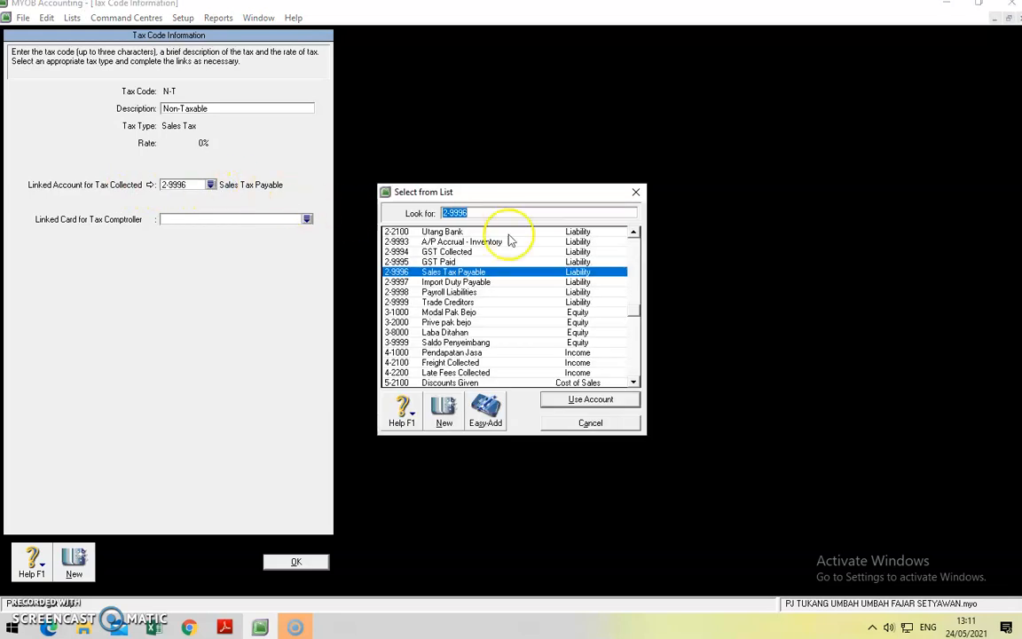
{"action": "left_click", "coordinate": [634, 232]}
{"action": "left_click", "coordinate": [636, 234]}
{"action": "double_click", "coordinate": [417, 242]}
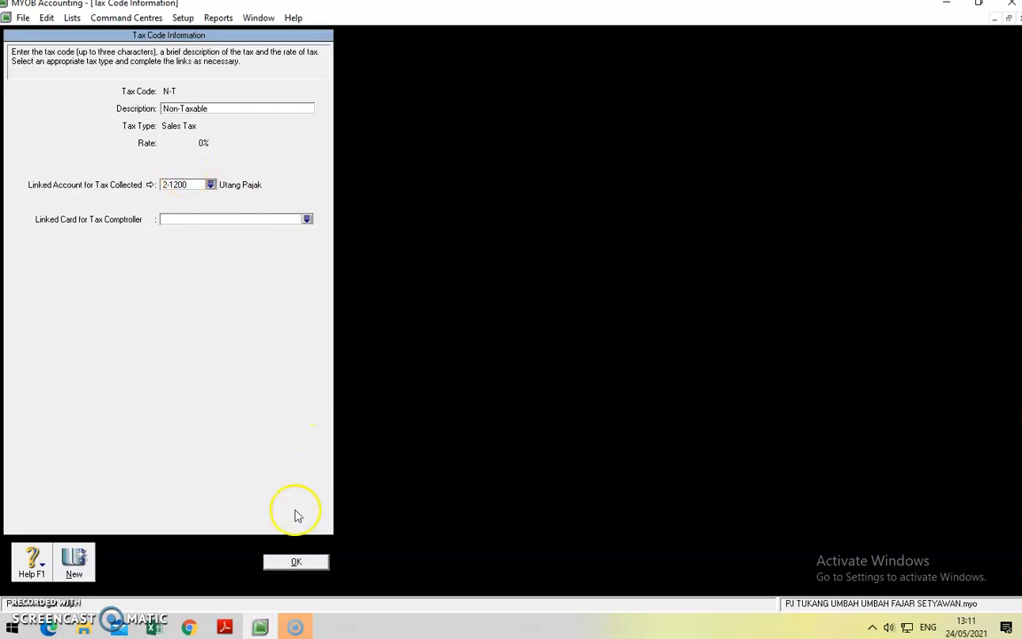
{"action": "left_click", "coordinate": [294, 562]}
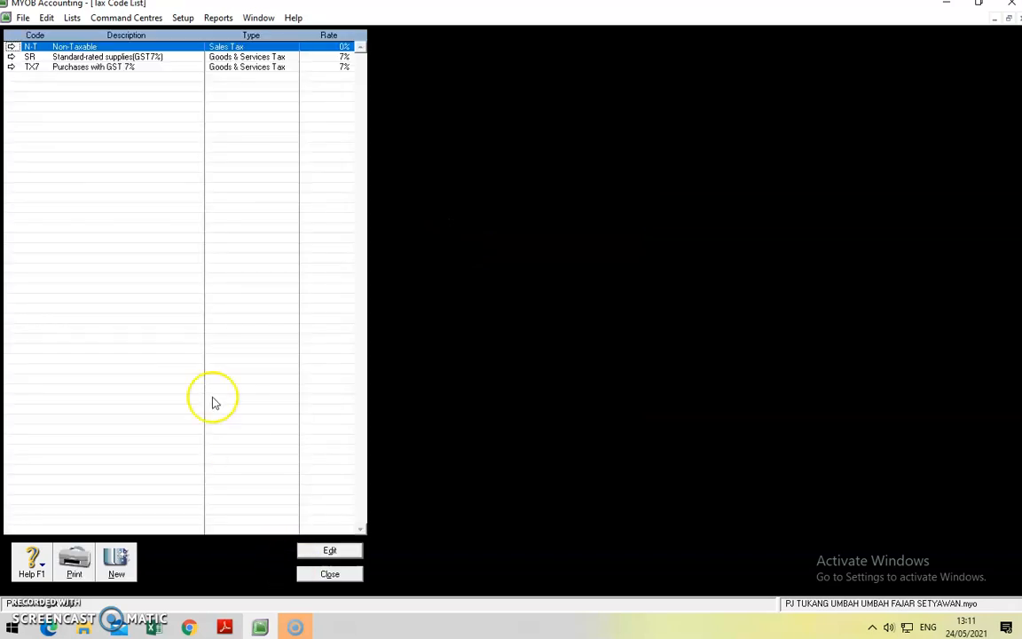
Step: Link the SR tax code's tax collected and tax paid accounts to 2-1200 Utang Pajak and save it
{"action": "left_click", "coordinate": [11, 57]}
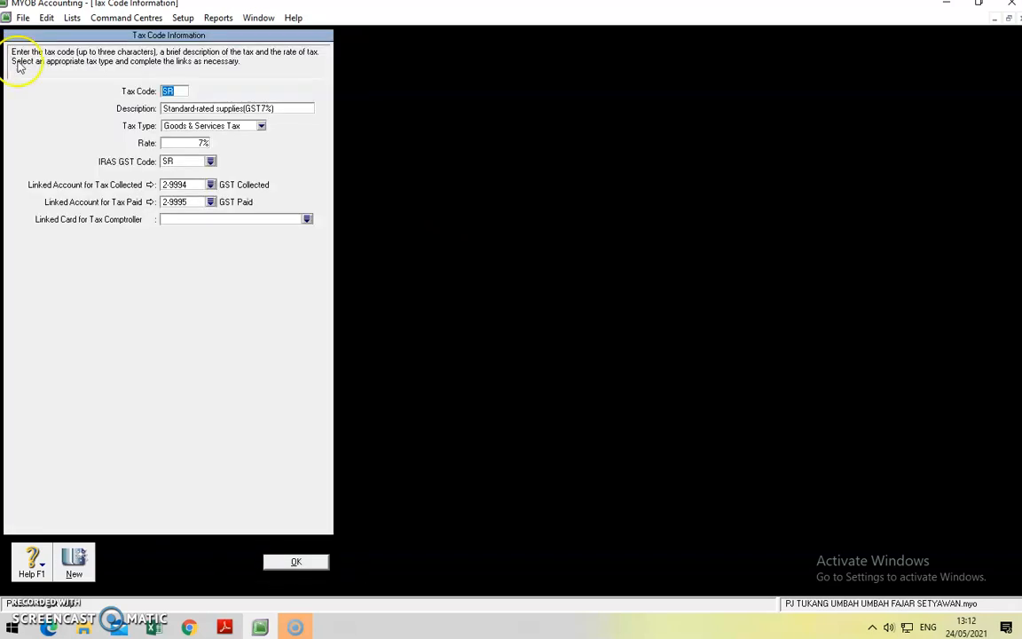
{"action": "left_click", "coordinate": [211, 185]}
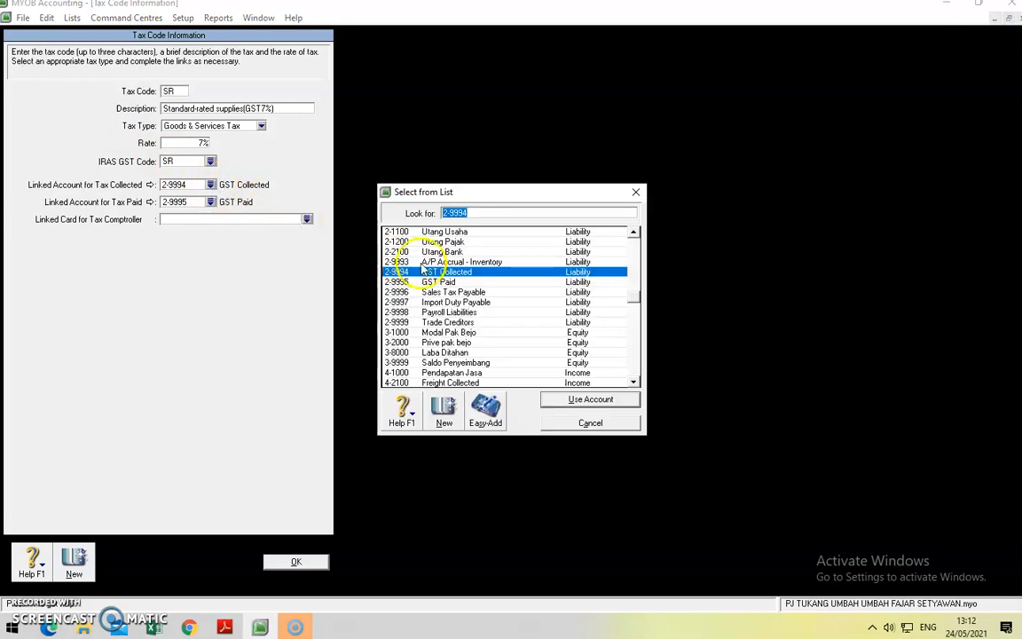
{"action": "double_click", "coordinate": [450, 245]}
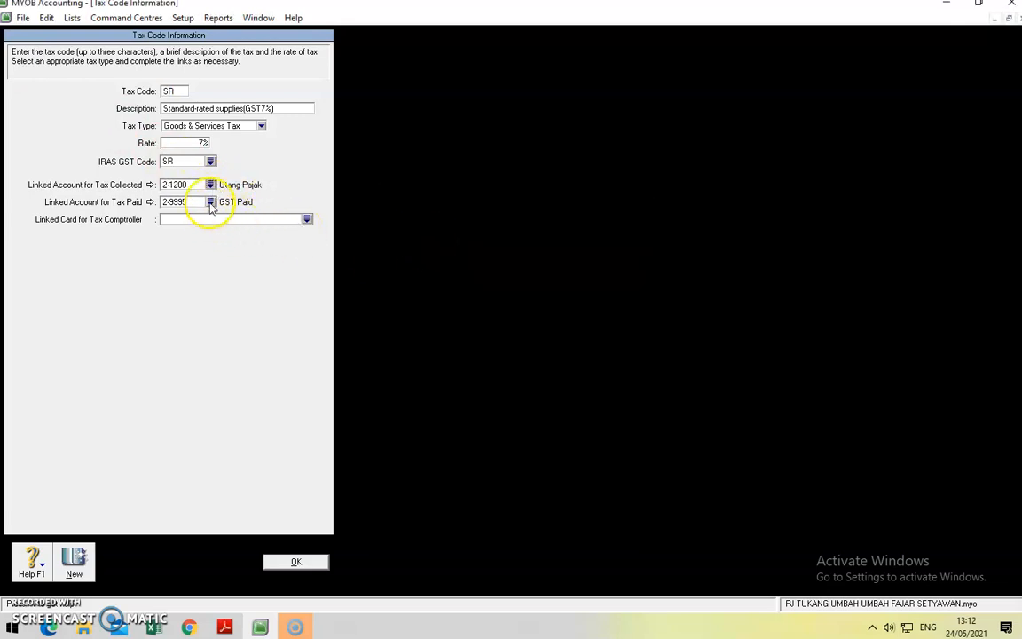
{"action": "left_click", "coordinate": [210, 203]}
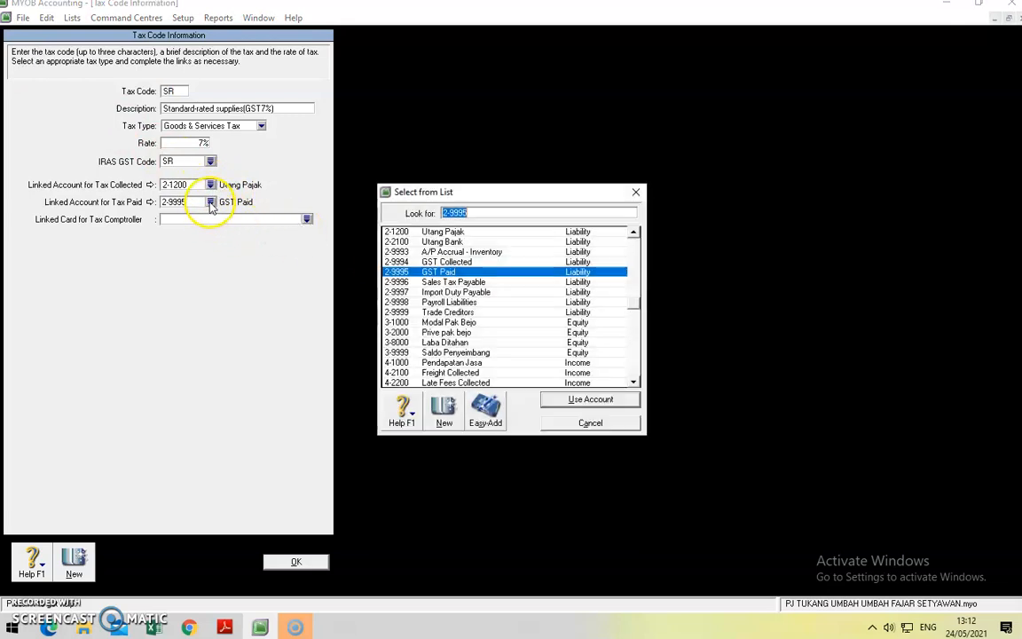
{"action": "double_click", "coordinate": [469, 237]}
{"action": "left_click", "coordinate": [284, 565]}
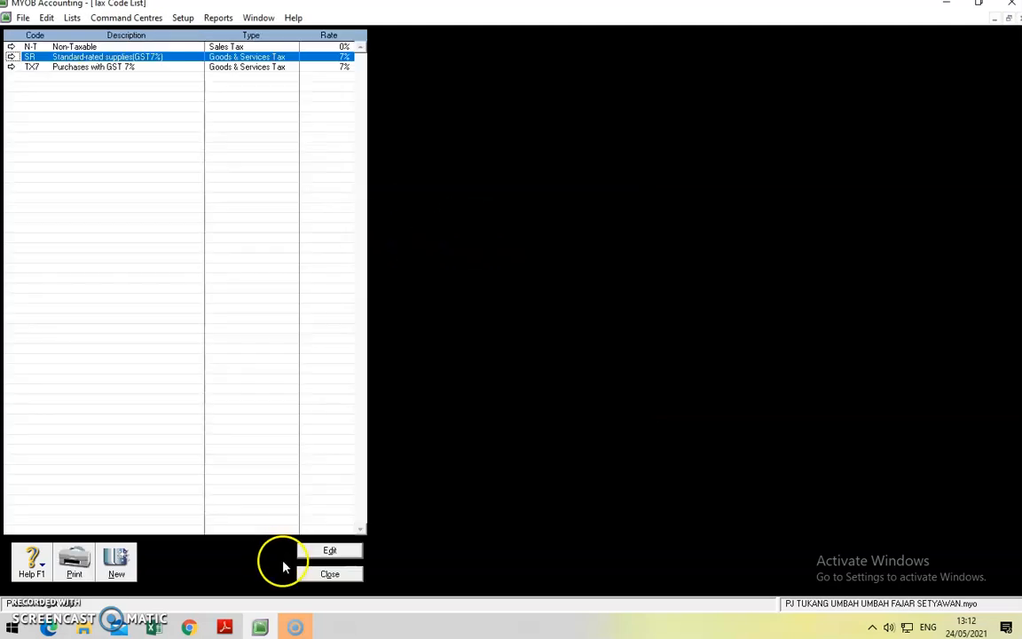
Step: Link the TX7 tax code's tax collected and tax paid accounts to 2-1200 Utang Pajak, save it and close the tax code list
{"action": "left_click", "coordinate": [12, 68]}
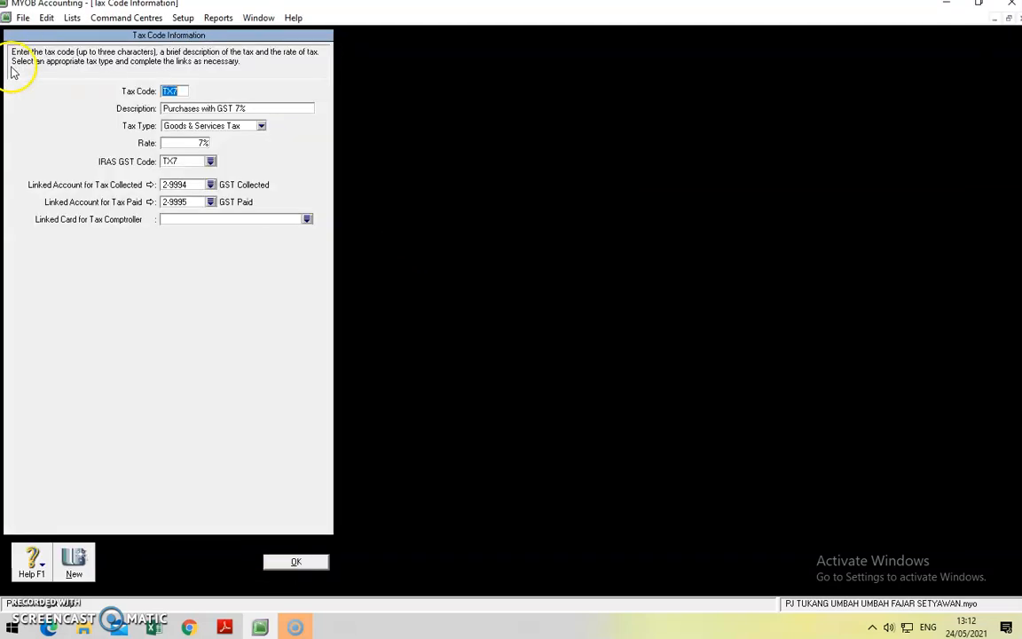
{"action": "left_click", "coordinate": [211, 187]}
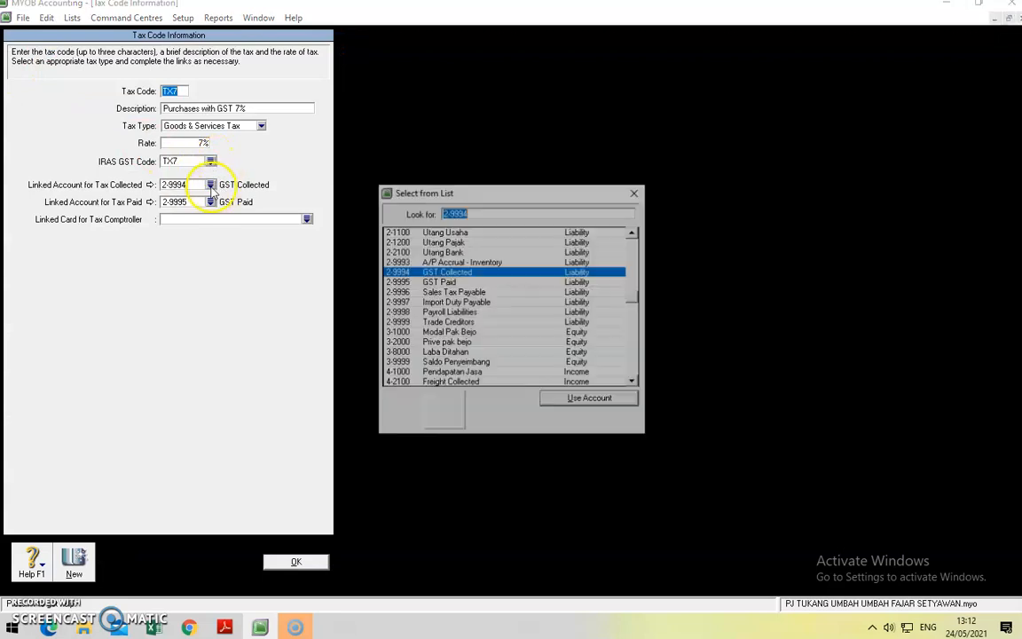
{"action": "double_click", "coordinate": [449, 242]}
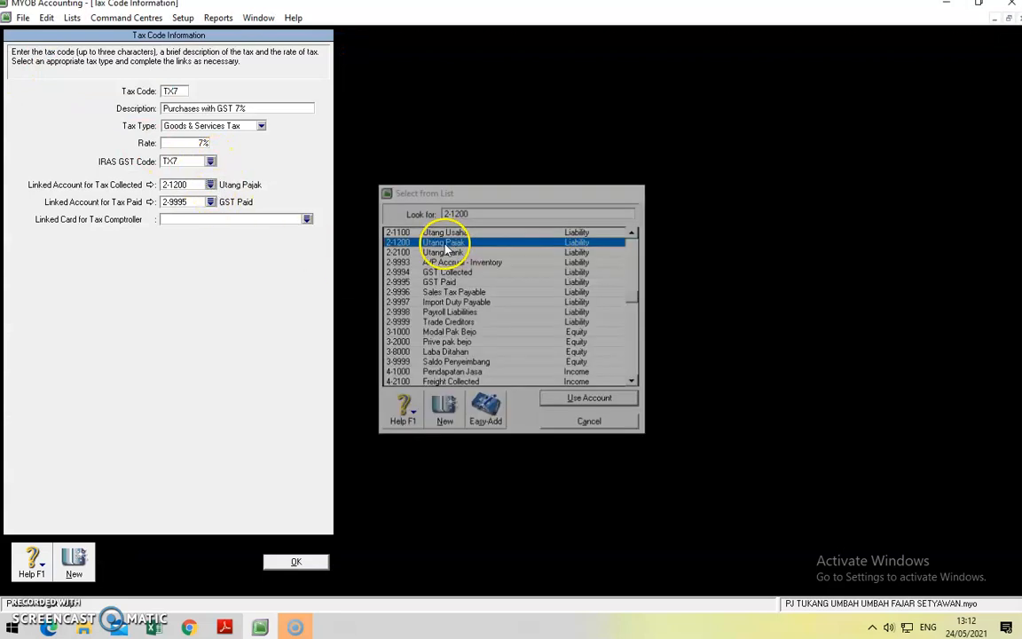
{"action": "left_click", "coordinate": [210, 204]}
{"action": "double_click", "coordinate": [471, 234]}
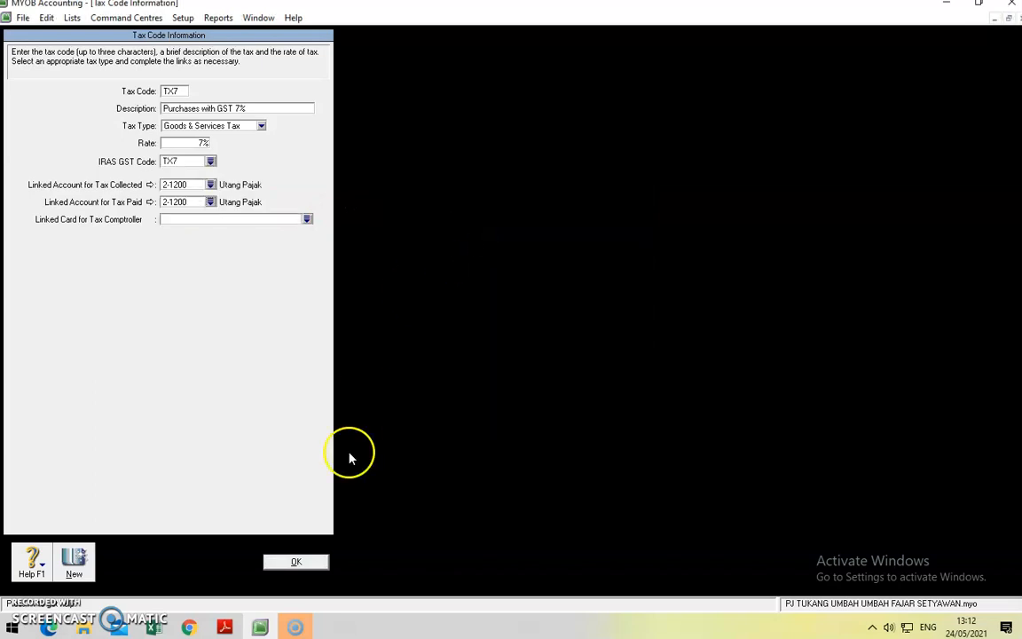
{"action": "left_click", "coordinate": [299, 562]}
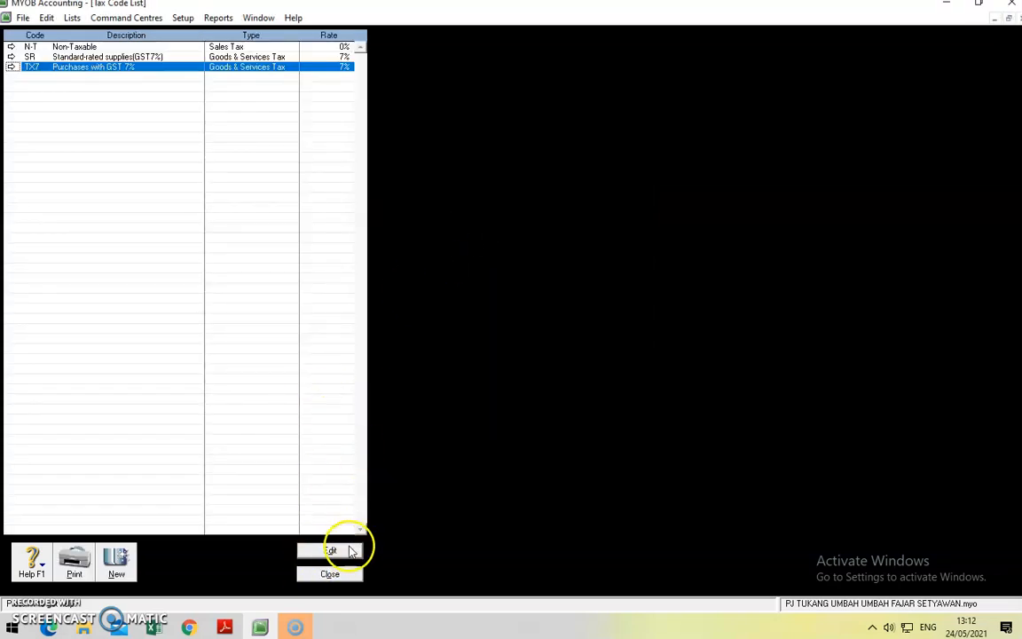
{"action": "left_click", "coordinate": [334, 573]}
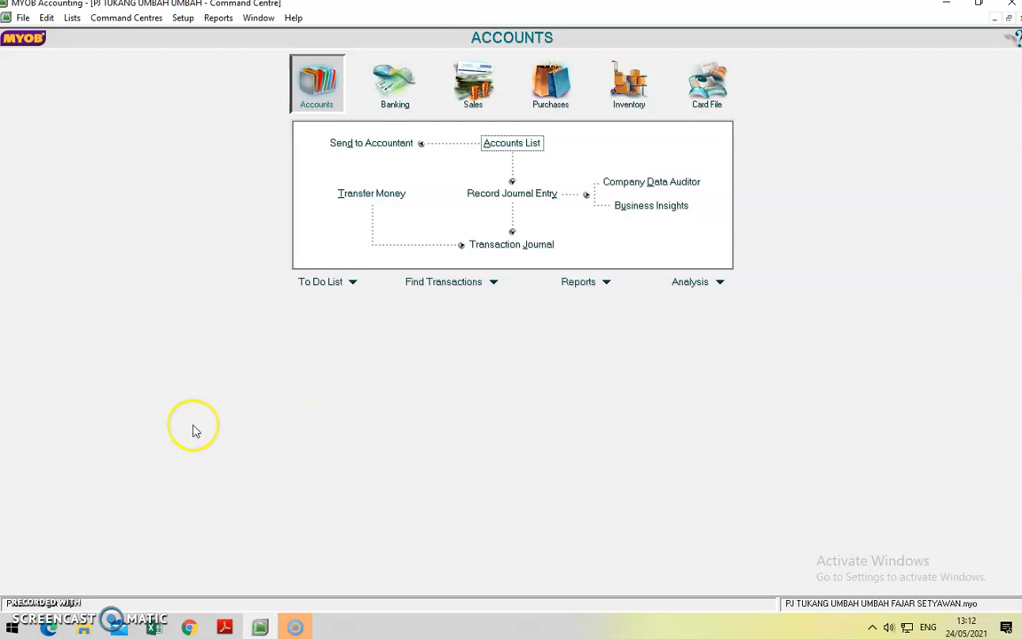
Step: In the accounts and banking linked accounts, set the bank account for undeposited funds to 1-1100 Kas and save
{"action": "left_click", "coordinate": [184, 18]}
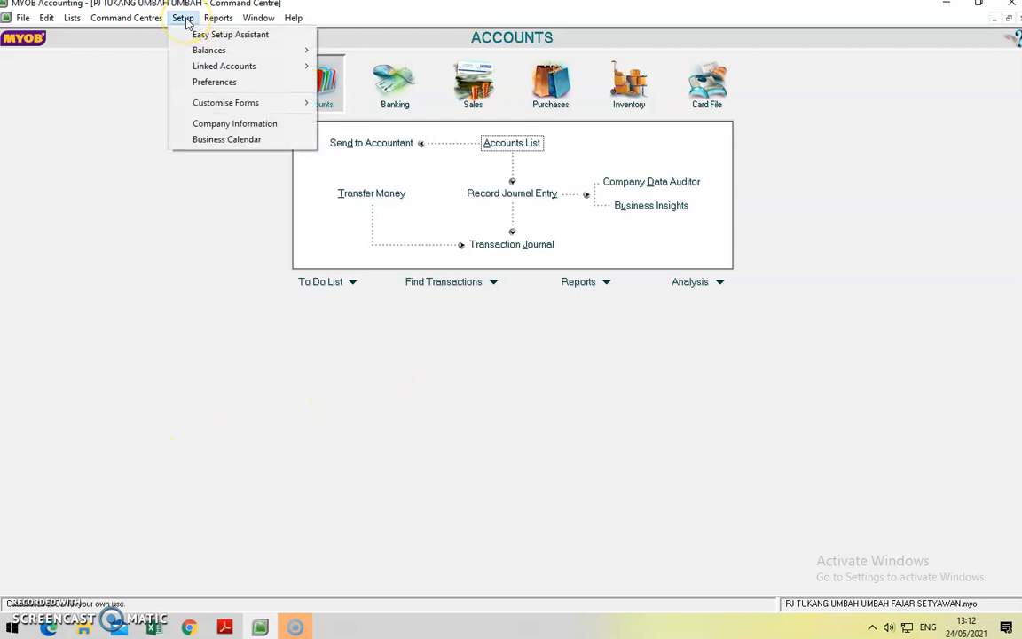
{"action": "mouse_move", "coordinate": [249, 66]}
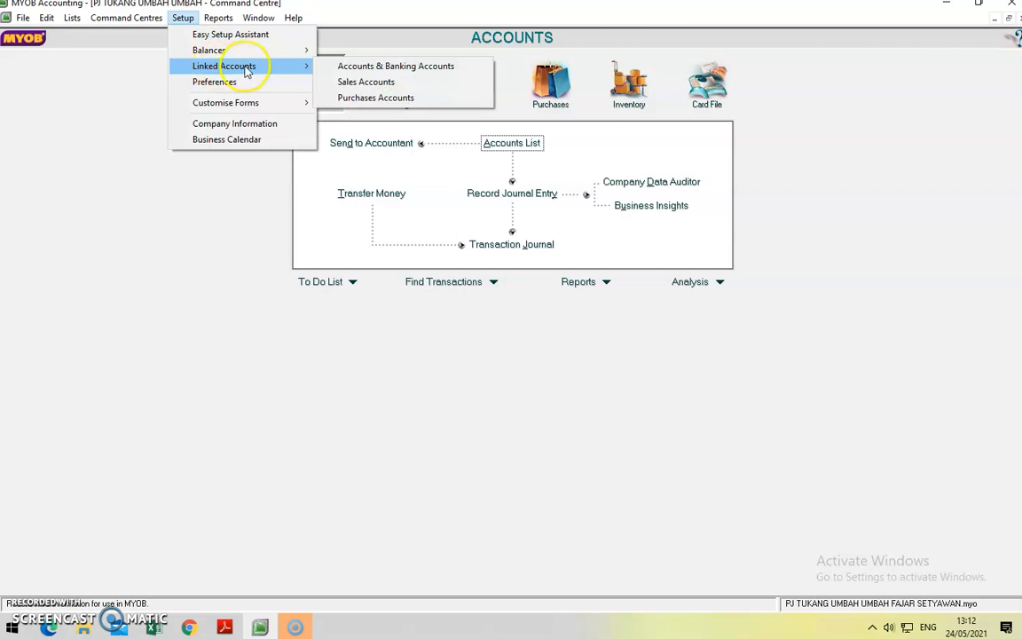
{"action": "left_click", "coordinate": [332, 69]}
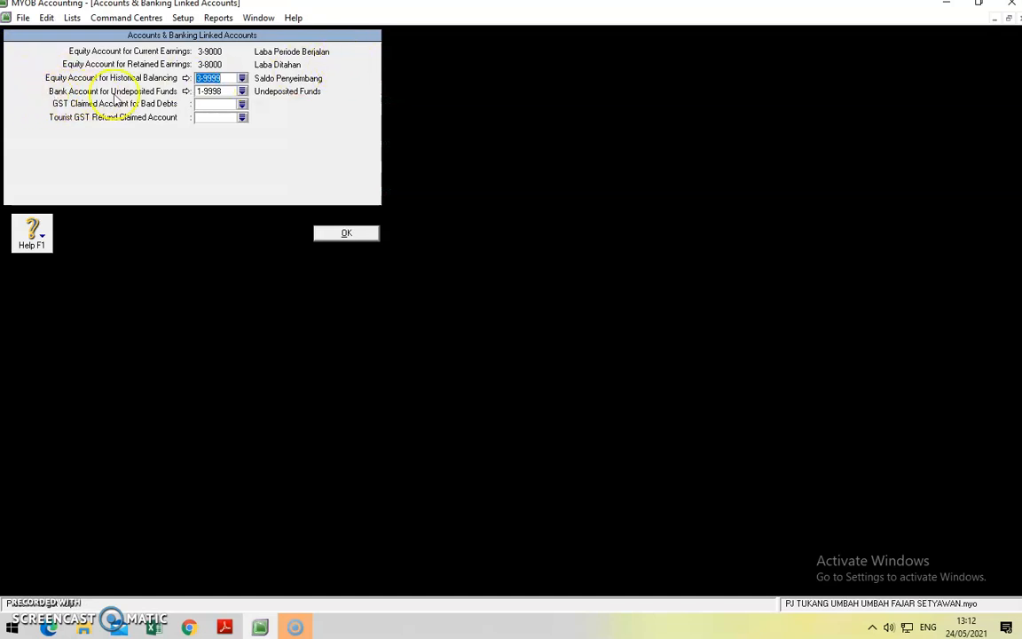
{"action": "left_click", "coordinate": [240, 92]}
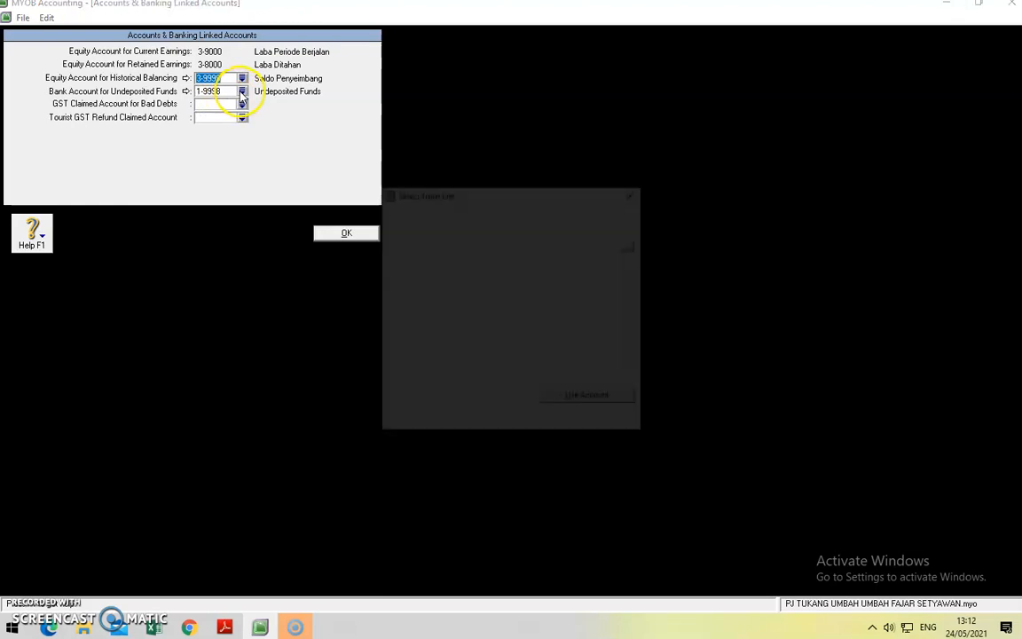
{"action": "double_click", "coordinate": [423, 233]}
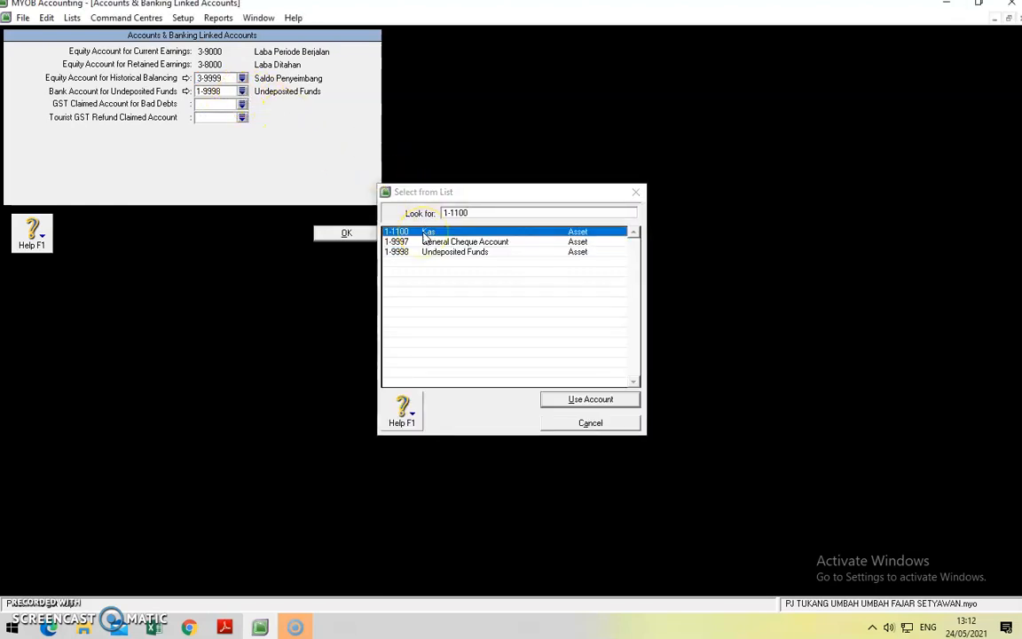
{"action": "left_click", "coordinate": [549, 377]}
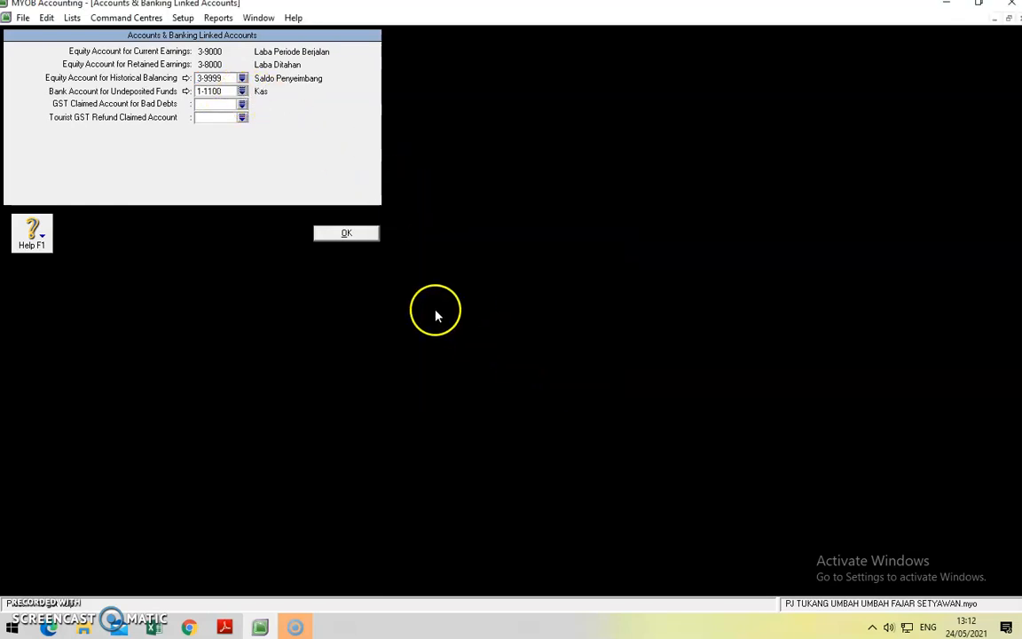
{"action": "left_click", "coordinate": [346, 233]}
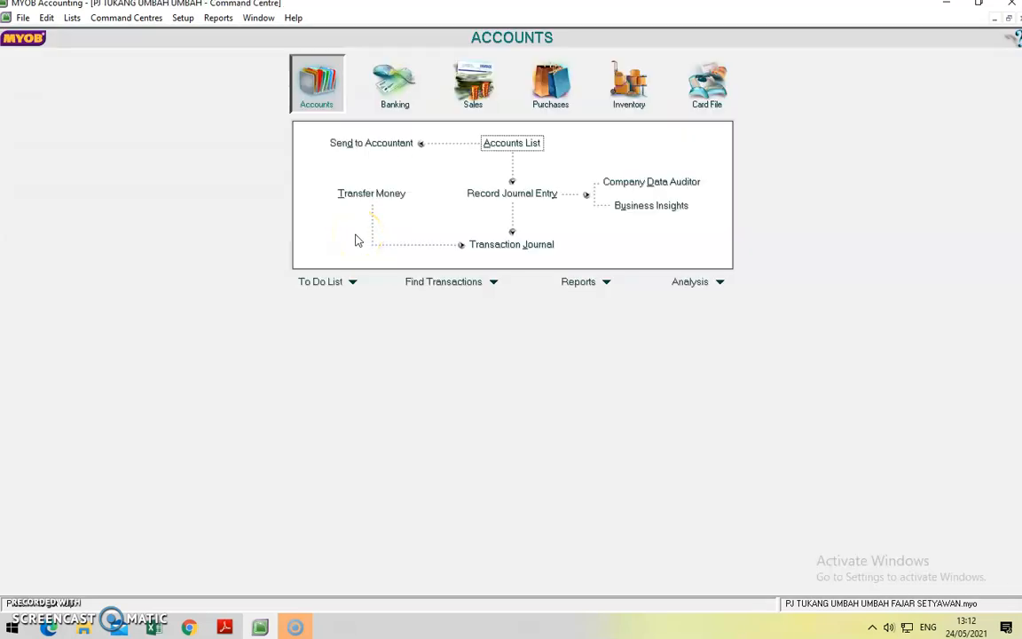
Step: In the sales linked accounts, set the asset account for tracking receivables to 1-1200 Piutang Usaha
{"action": "left_click", "coordinate": [183, 18]}
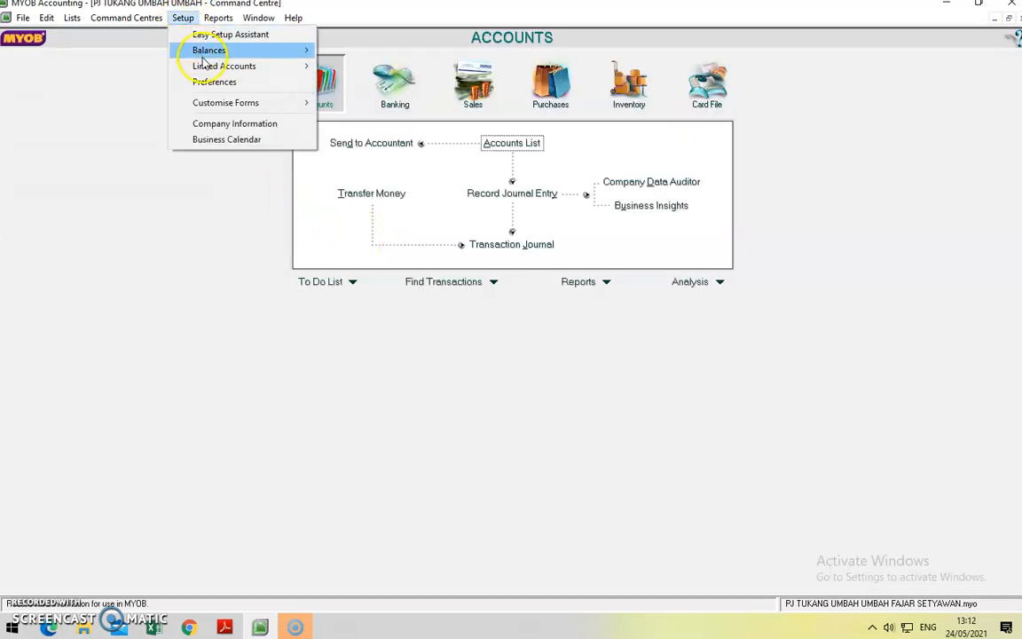
{"action": "mouse_move", "coordinate": [205, 65]}
{"action": "left_click", "coordinate": [365, 82]}
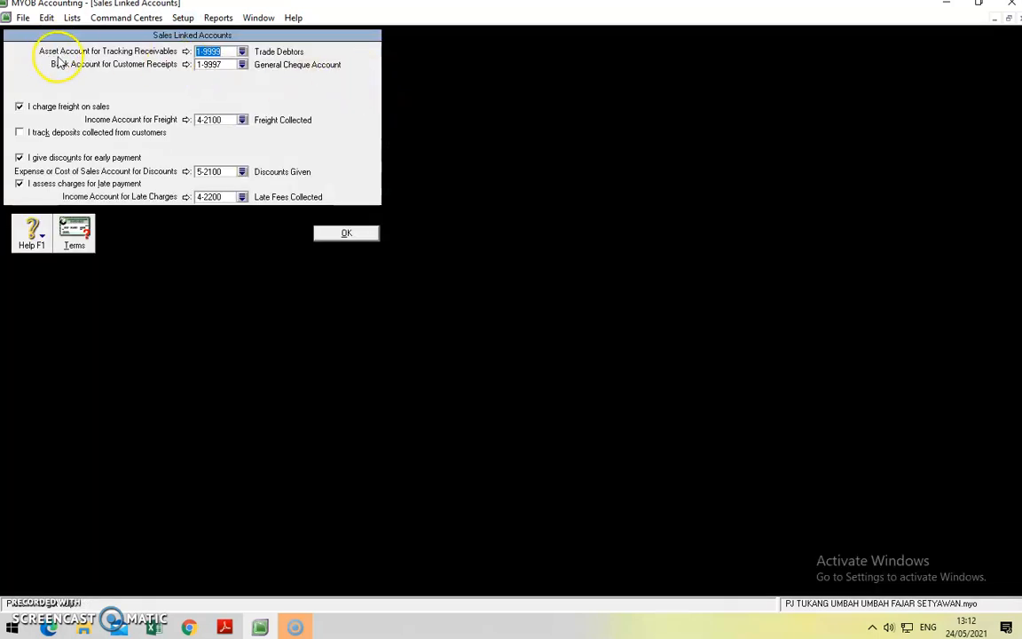
{"action": "left_click", "coordinate": [243, 51]}
{"action": "left_click", "coordinate": [633, 232]}
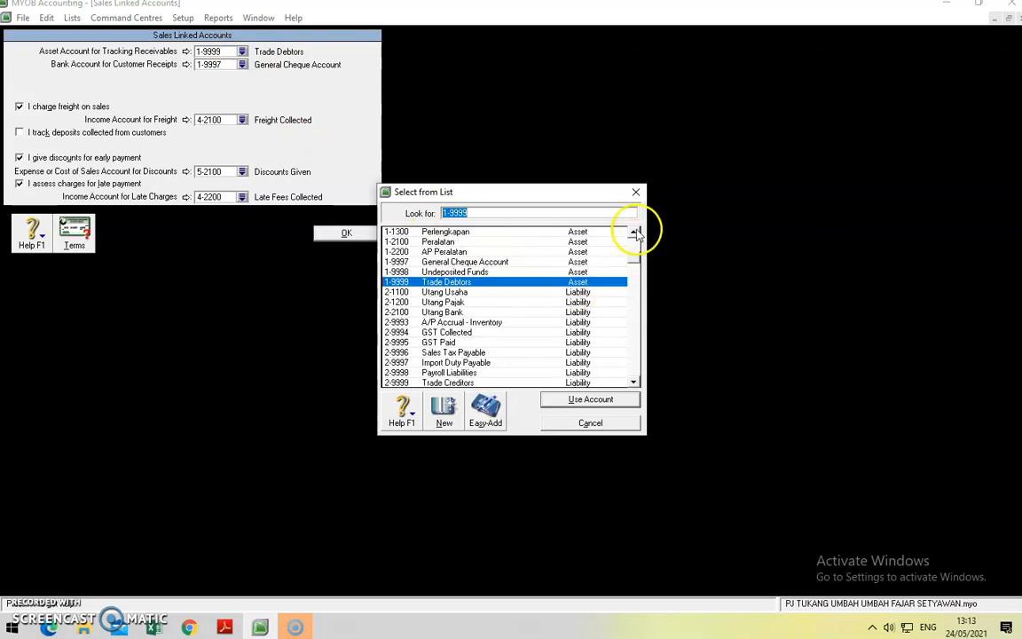
{"action": "left_click", "coordinate": [634, 231]}
{"action": "left_click", "coordinate": [634, 232]}
{"action": "double_click", "coordinate": [487, 243]}
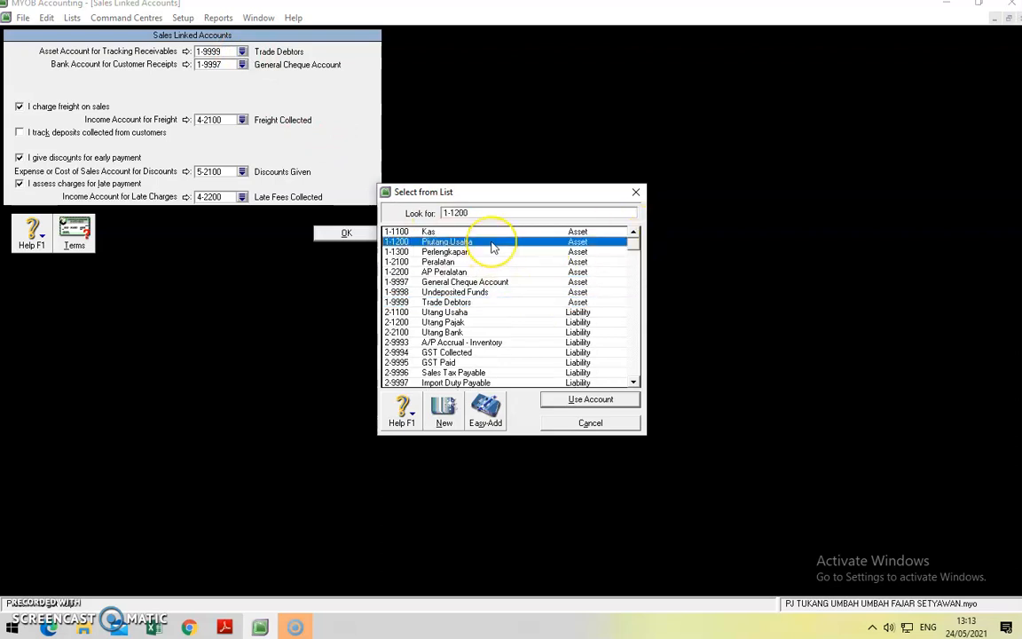
Step: Set the sales bank account for customer receipts to 1-1100 Kas, disable freight, early-payment discounts and late-payment charges, and save
{"action": "left_click", "coordinate": [242, 64]}
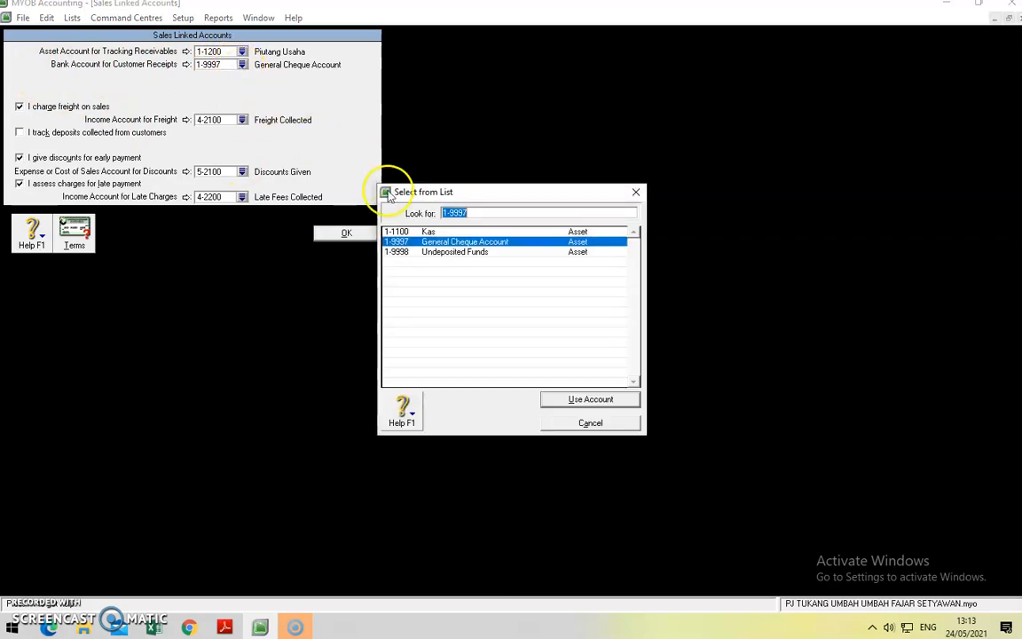
{"action": "double_click", "coordinate": [448, 232]}
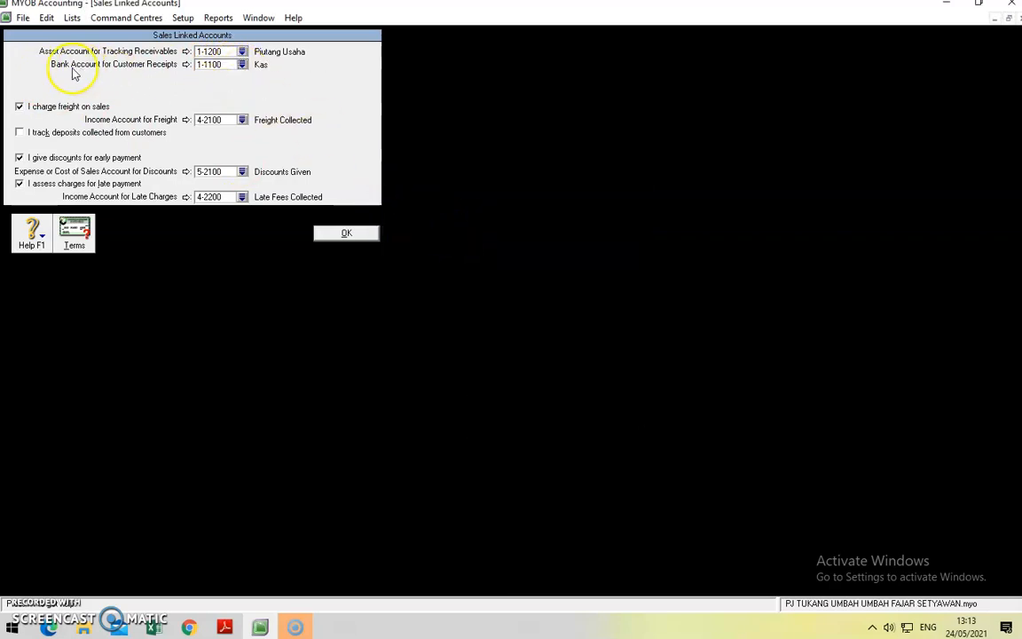
{"action": "left_click", "coordinate": [19, 107]}
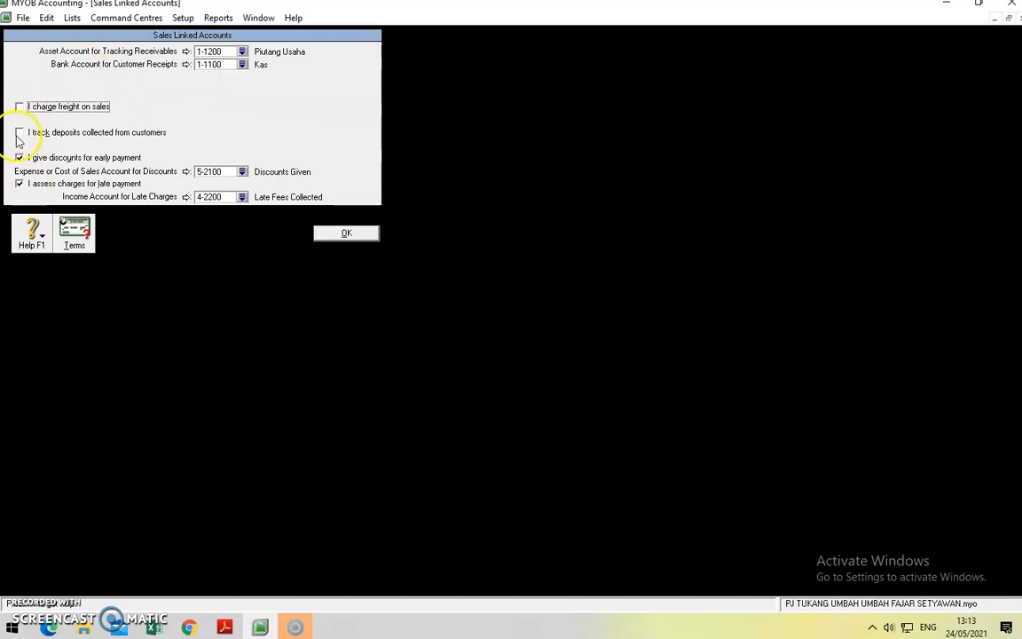
{"action": "left_click", "coordinate": [19, 157]}
{"action": "left_click", "coordinate": [19, 184]}
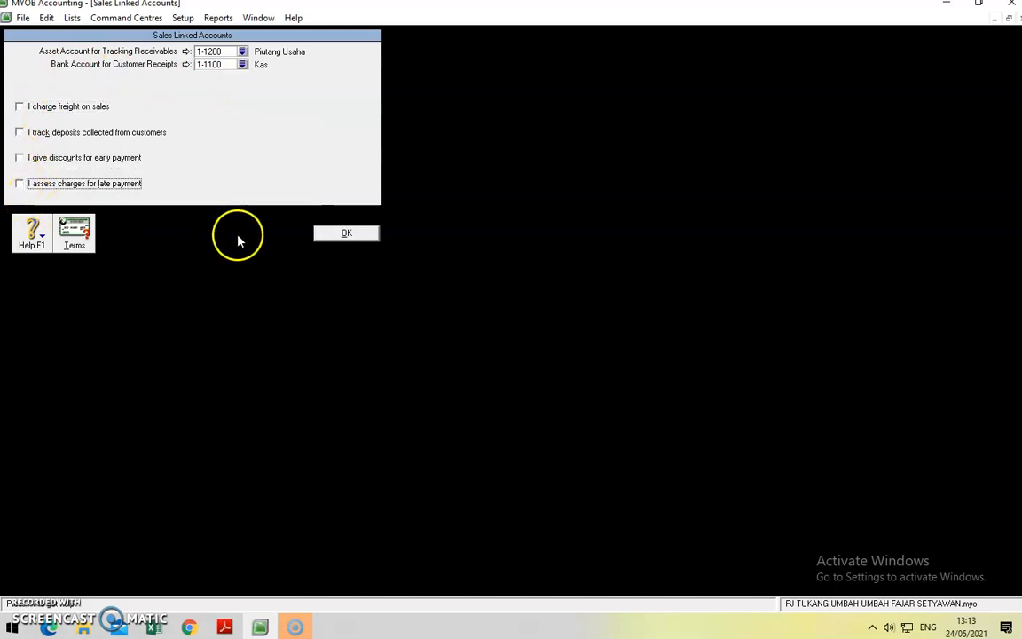
{"action": "left_click", "coordinate": [338, 232]}
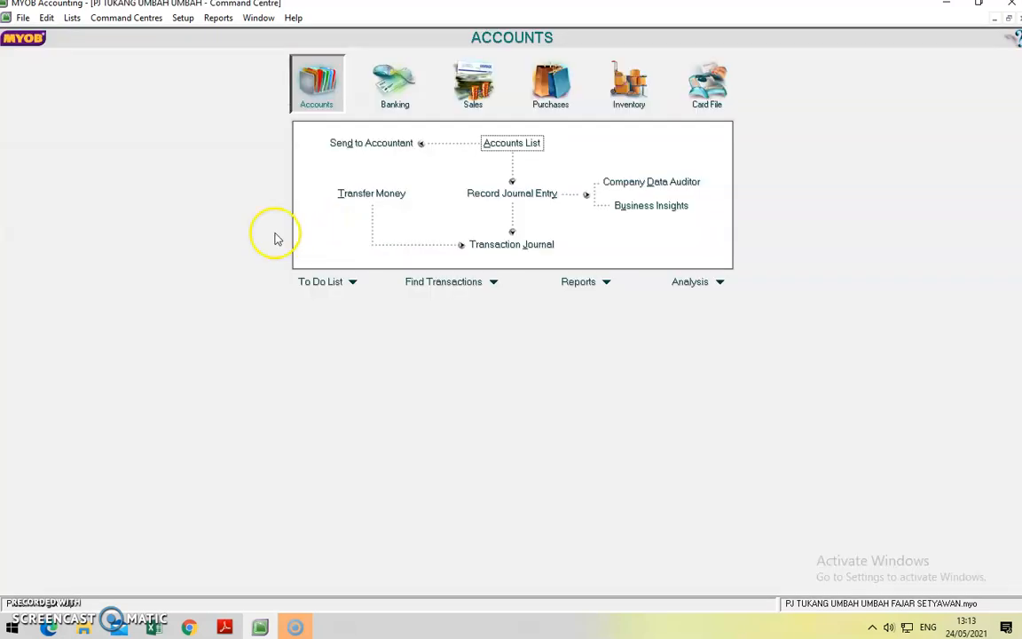
Step: In the purchases linked accounts, set the liability account for tracking payables to 2-1100 Utang Usaha
{"action": "left_click", "coordinate": [181, 18]}
{"action": "mouse_move", "coordinate": [191, 67]}
{"action": "left_click", "coordinate": [360, 99]}
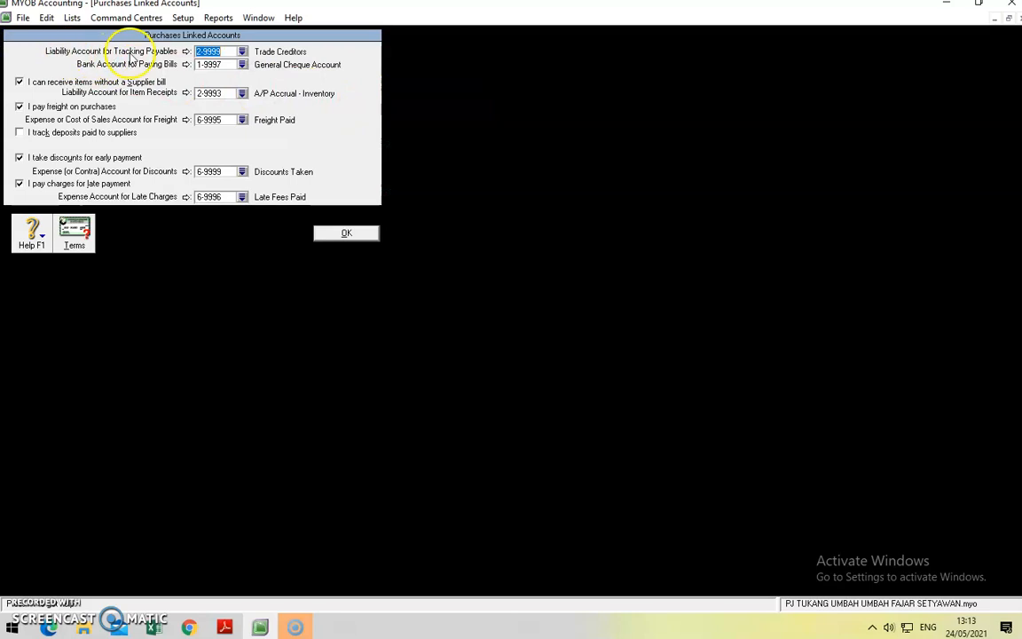
{"action": "left_click", "coordinate": [242, 51]}
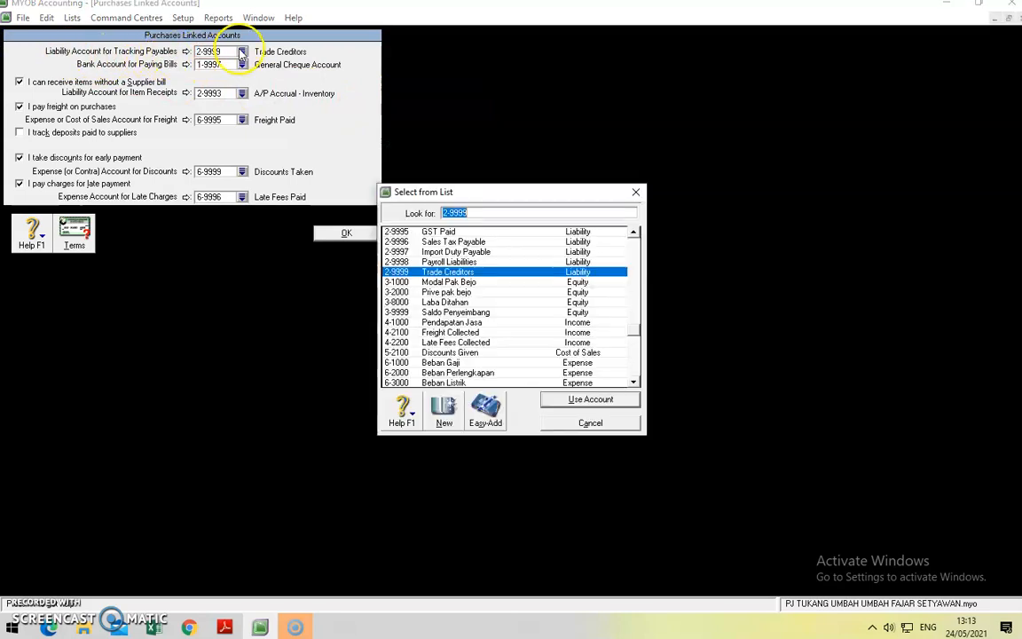
{"action": "left_click", "coordinate": [634, 233]}
{"action": "left_click", "coordinate": [634, 232]}
{"action": "left_click", "coordinate": [633, 233]}
{"action": "left_click", "coordinate": [634, 233]}
{"action": "left_click", "coordinate": [634, 232]}
{"action": "left_click", "coordinate": [633, 233]}
{"action": "double_click", "coordinate": [487, 242]}
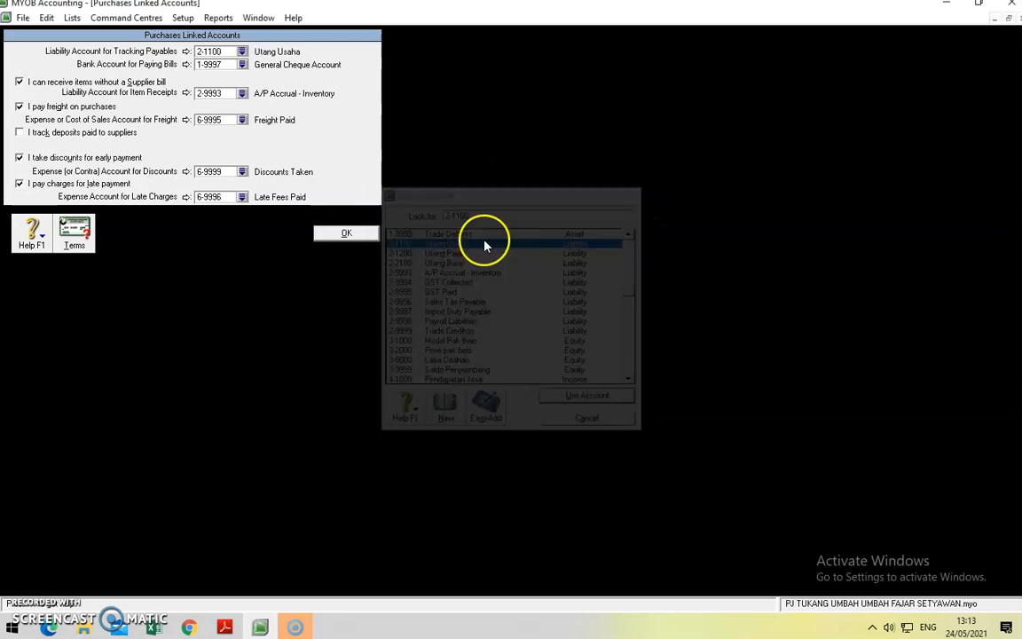
Step: Set the bank account for paying bills to 1-1100 Kas, disable item receipts without a bill, freight, discounts and late charges, and save
{"action": "left_click", "coordinate": [242, 65]}
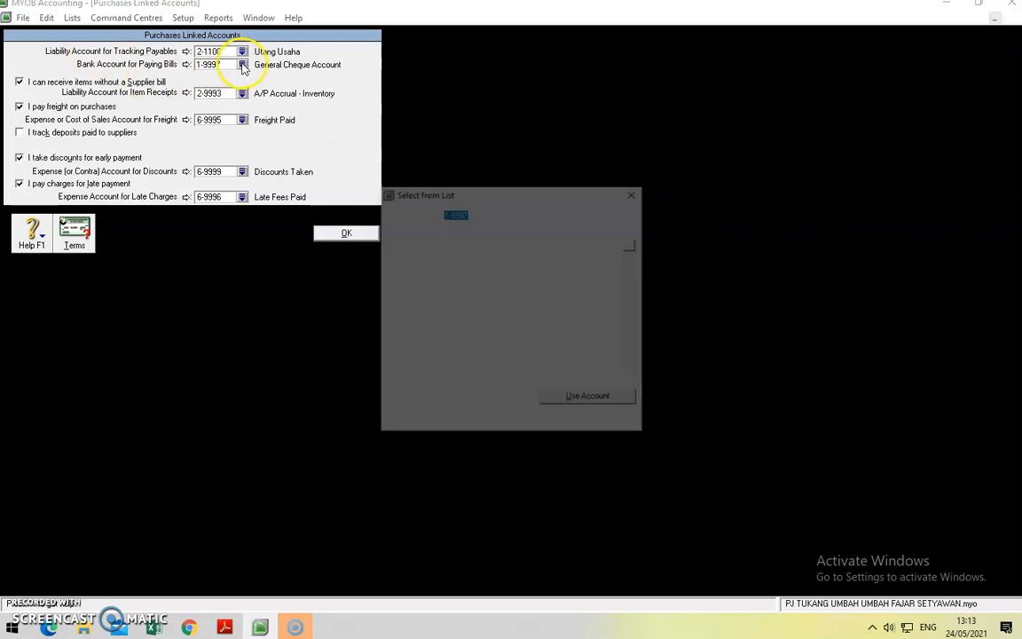
{"action": "double_click", "coordinate": [466, 233]}
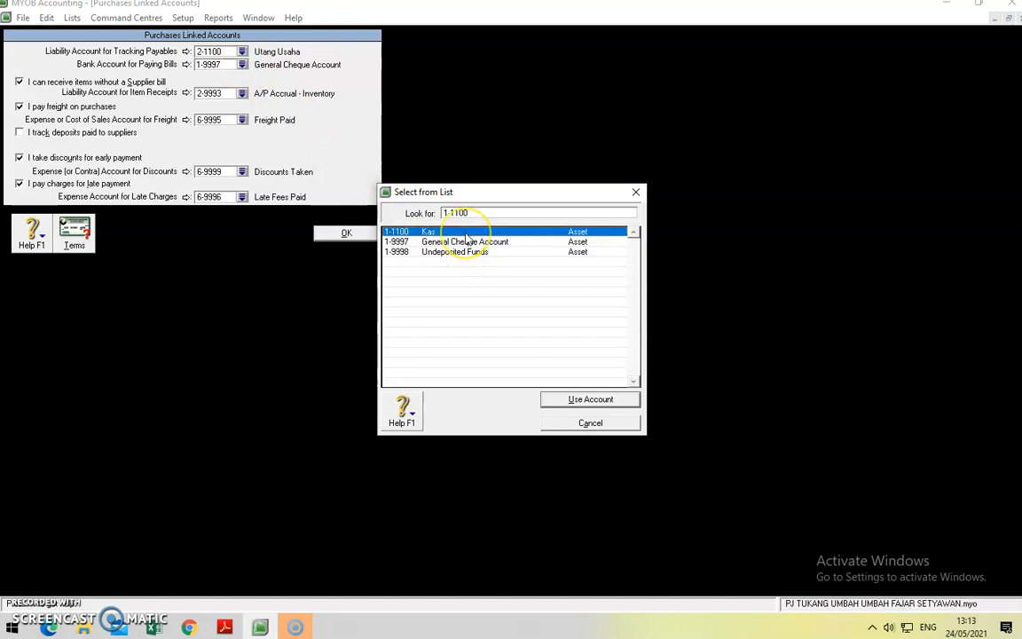
{"action": "left_click", "coordinate": [20, 83]}
{"action": "left_click", "coordinate": [20, 108]}
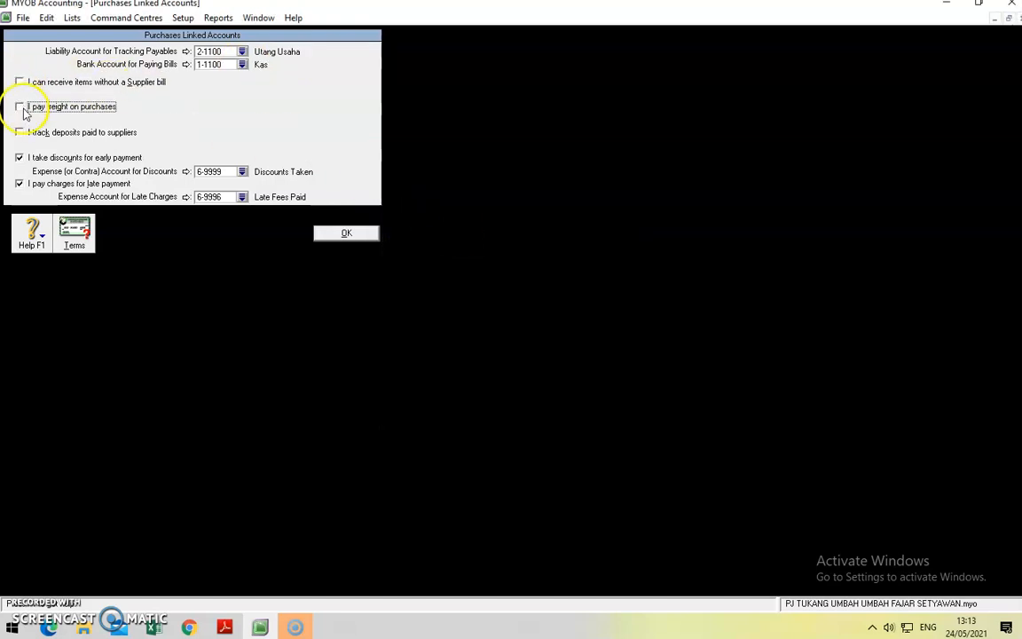
{"action": "left_click", "coordinate": [20, 158]}
{"action": "left_click", "coordinate": [19, 183]}
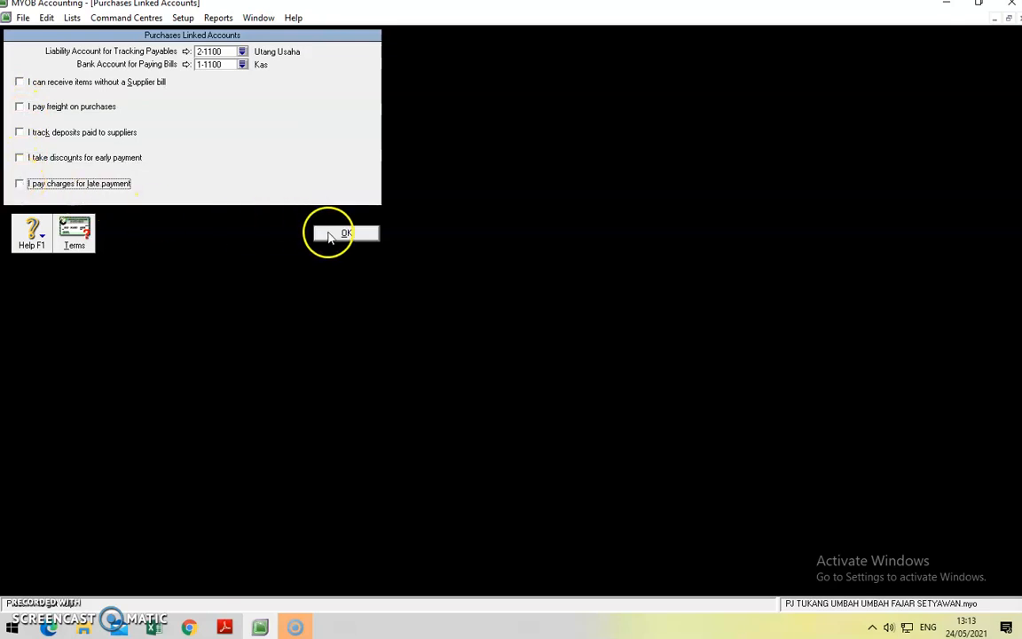
{"action": "left_click", "coordinate": [330, 235]}
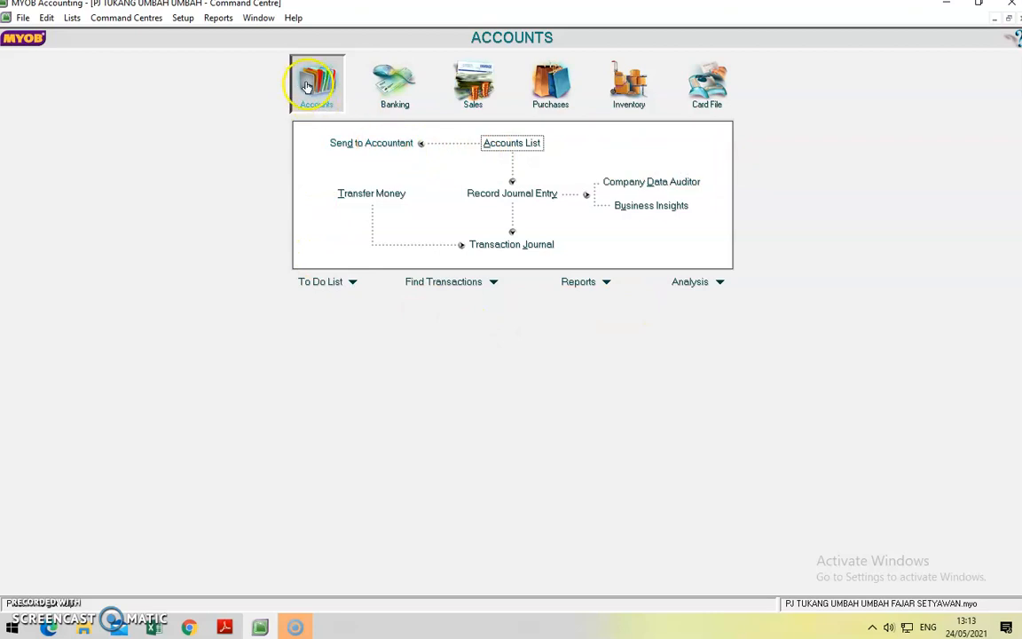
Step: Delete the asset account 1-9997 General Cheque Account from the accounts list
{"action": "left_click", "coordinate": [518, 147]}
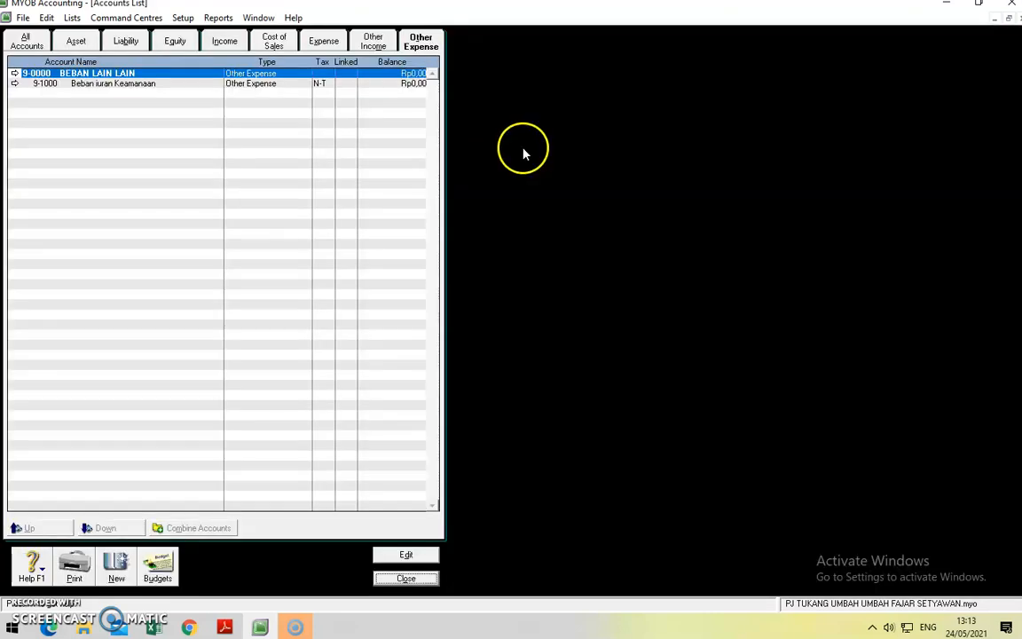
{"action": "left_click", "coordinate": [76, 41]}
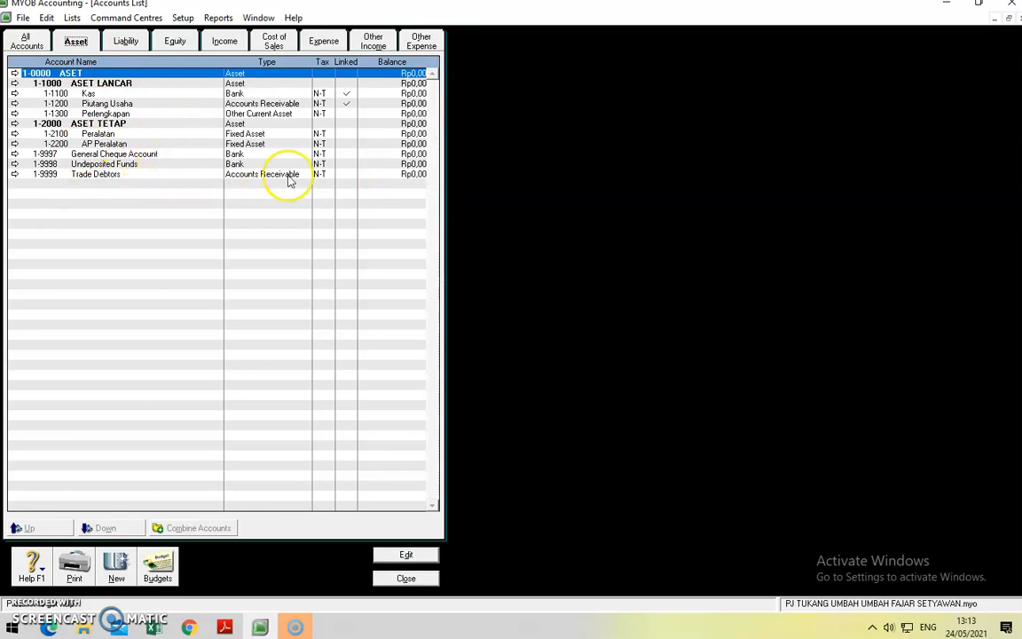
{"action": "left_click", "coordinate": [15, 154]}
{"action": "left_click", "coordinate": [47, 18]}
{"action": "left_click", "coordinate": [96, 116]}
Step: Delete the asset accounts 1-9998 Undeposited Funds and 1-9999 Trade Debtors
{"action": "left_click", "coordinate": [15, 155]}
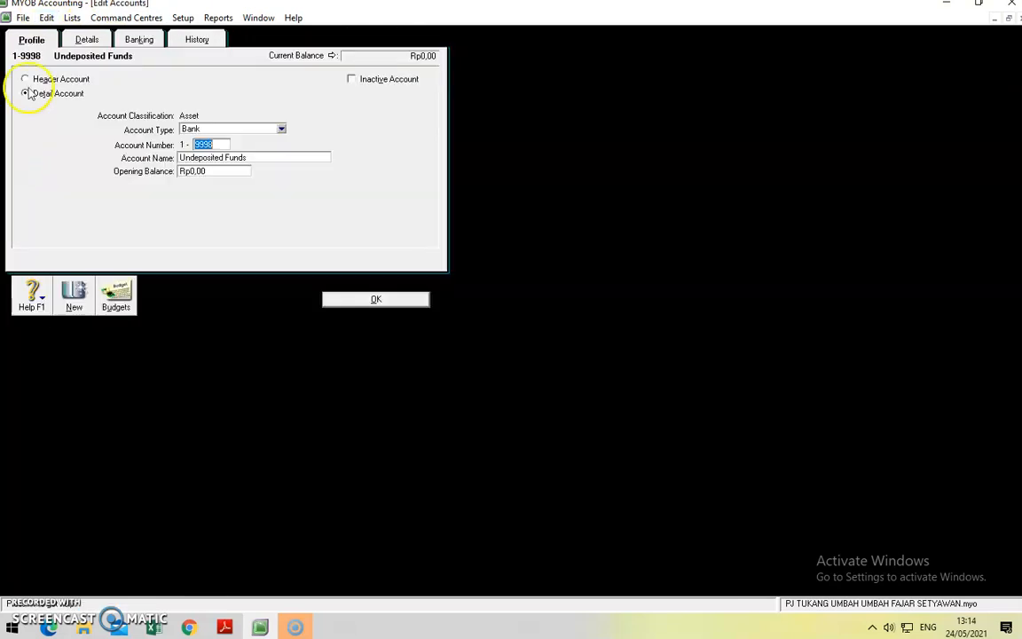
{"action": "left_click", "coordinate": [46, 18]}
{"action": "left_click", "coordinate": [96, 117]}
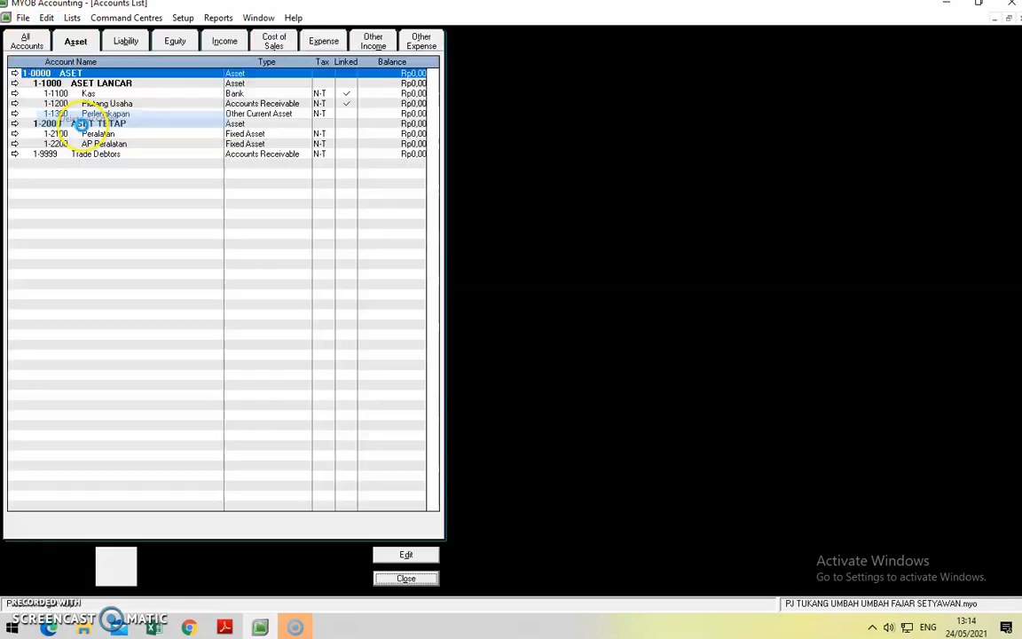
{"action": "left_click", "coordinate": [15, 154]}
{"action": "left_click", "coordinate": [46, 17]}
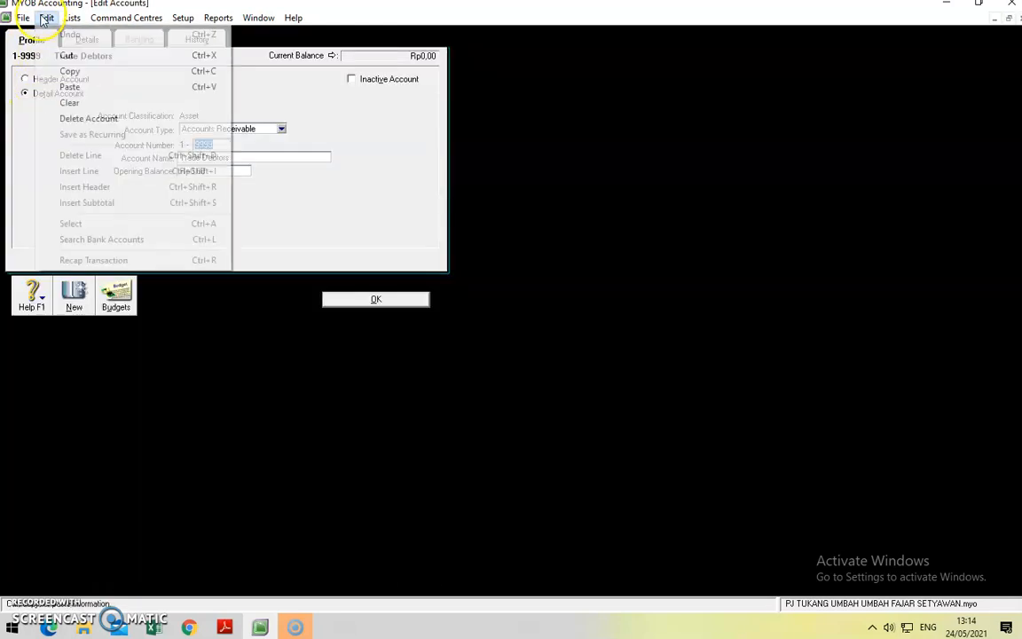
{"action": "left_click", "coordinate": [76, 118]}
Step: Delete the liability accounts 2-9999 Trade Creditors and 2-9998 Payroll Liabilities
{"action": "left_click", "coordinate": [125, 41]}
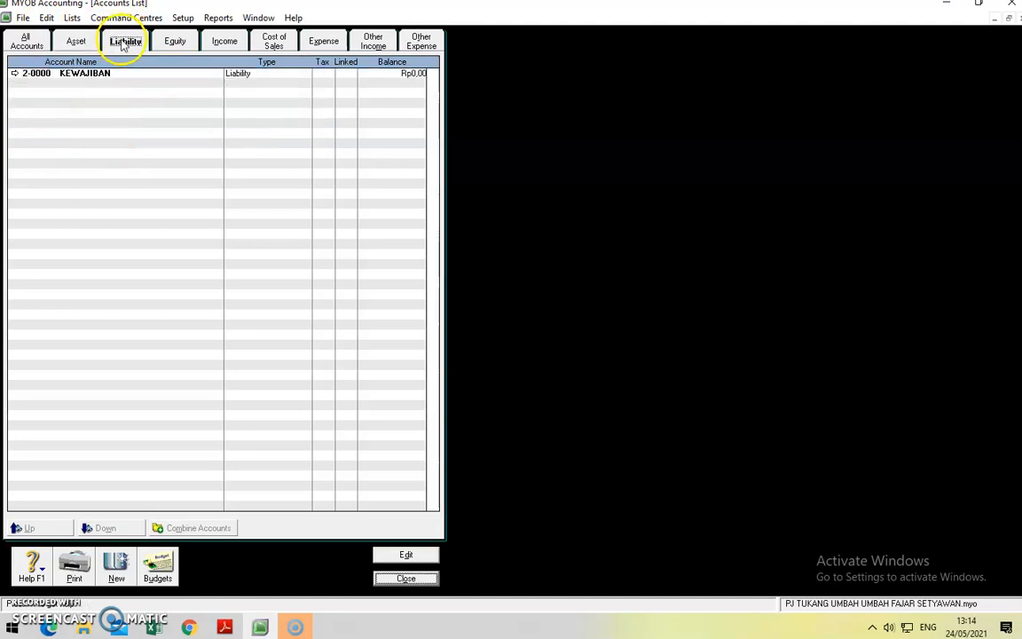
{"action": "left_click", "coordinate": [14, 194]}
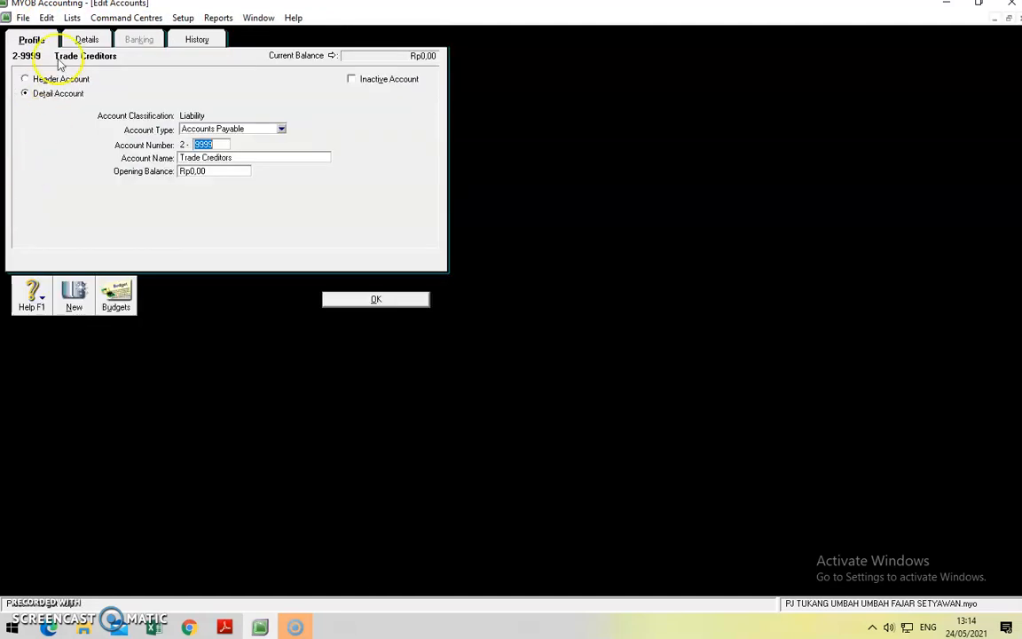
{"action": "left_click", "coordinate": [46, 18]}
{"action": "left_click", "coordinate": [77, 119]}
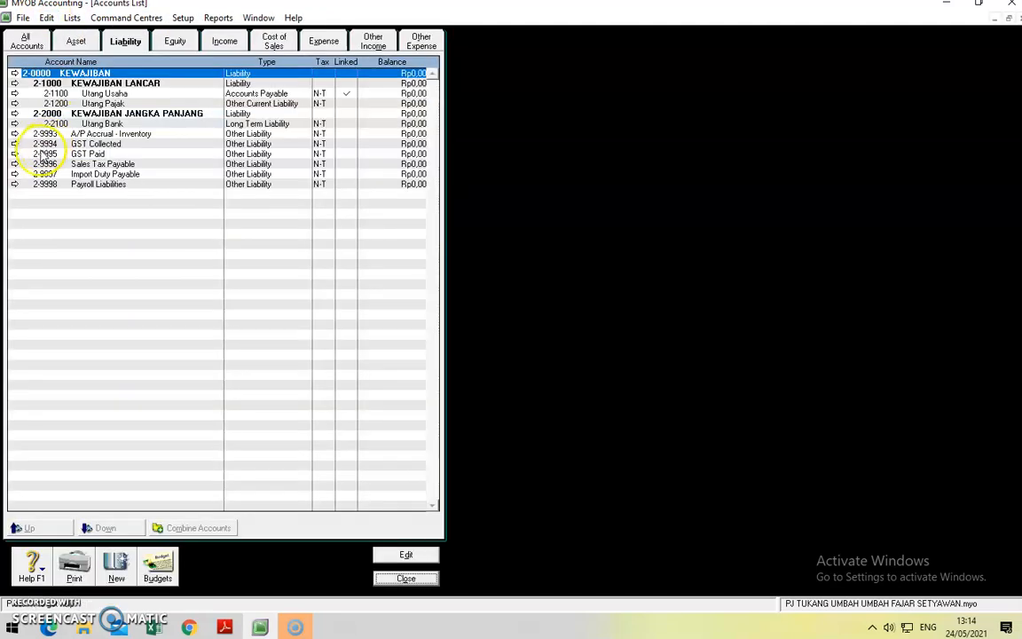
{"action": "left_click", "coordinate": [14, 185]}
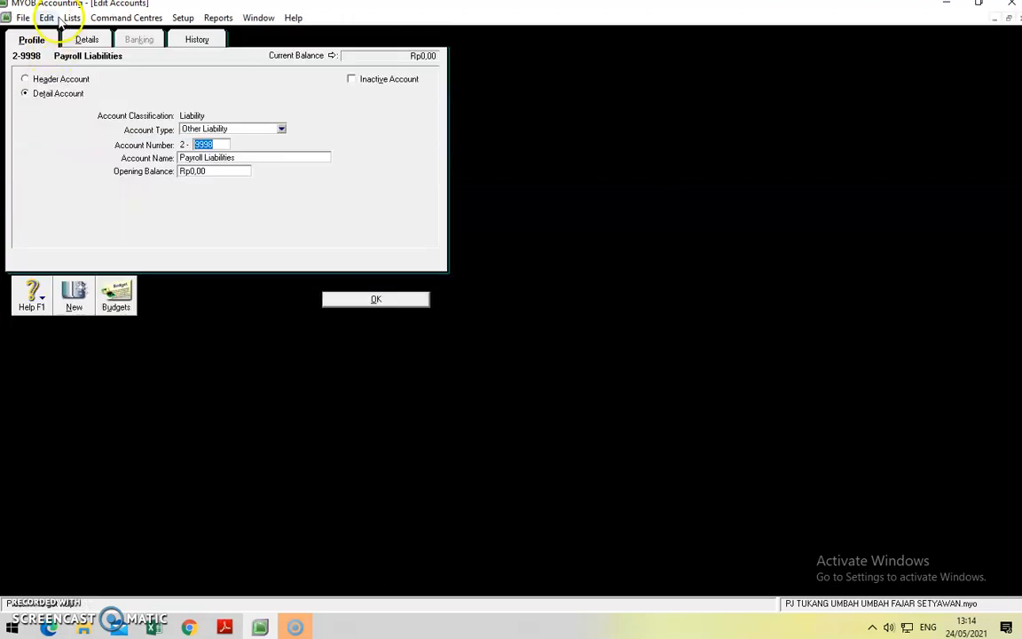
{"action": "left_click", "coordinate": [46, 18]}
{"action": "left_click", "coordinate": [71, 116]}
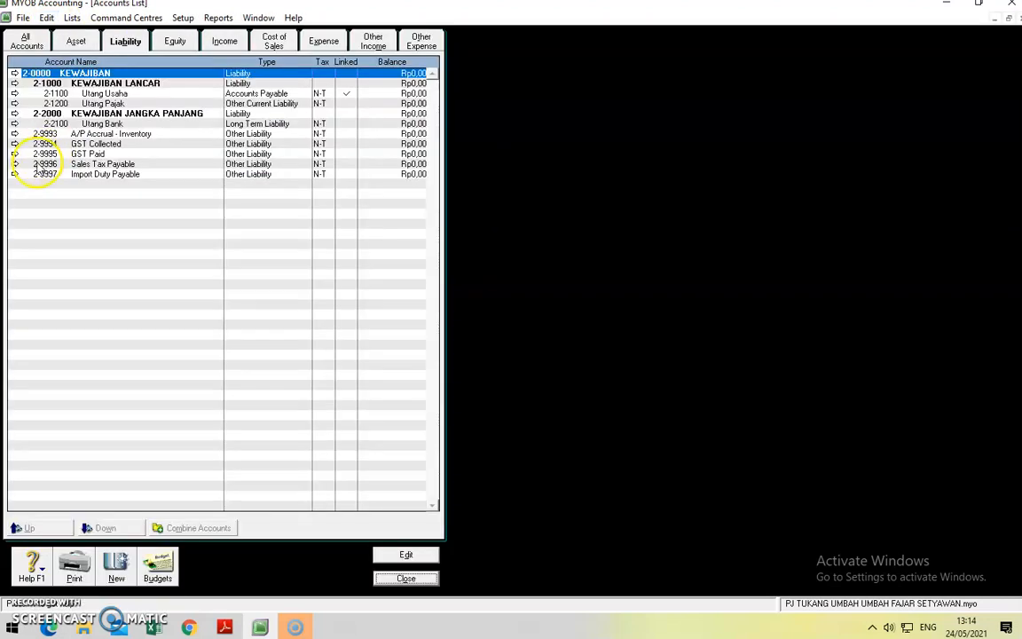
Step: Delete the liability accounts 2-9997 Import Duty Payable and 2-9996 Sales Tax Payable
{"action": "left_click", "coordinate": [14, 175]}
{"action": "left_click", "coordinate": [47, 18]}
{"action": "left_click", "coordinate": [78, 116]}
{"action": "left_click", "coordinate": [14, 164]}
{"action": "left_click", "coordinate": [46, 17]}
{"action": "left_click", "coordinate": [53, 117]}
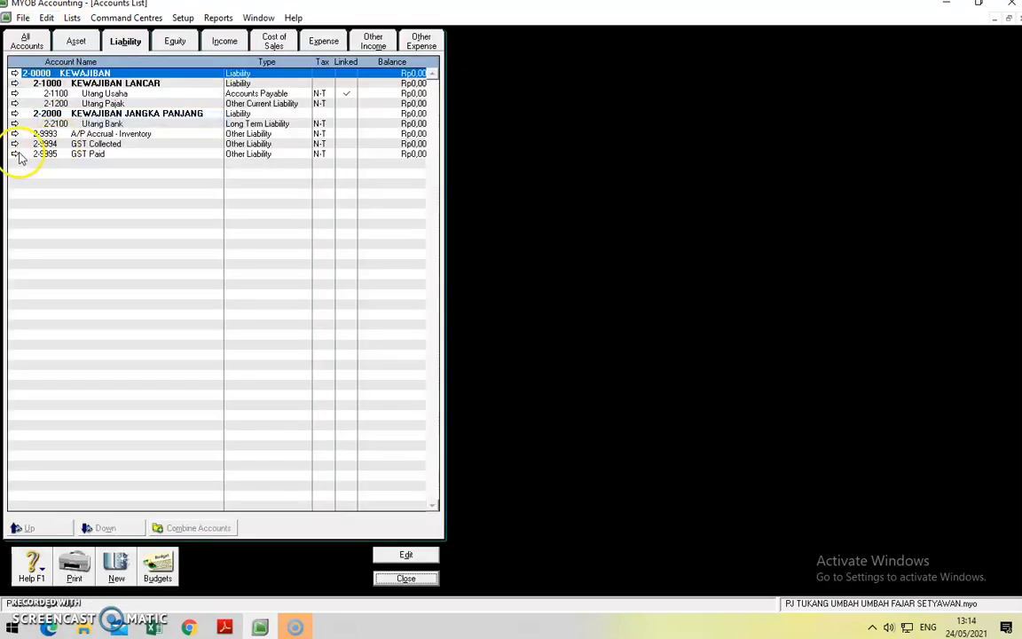
Step: Delete the liability accounts 2-9995 GST Paid and 2-9994 GST Collected
{"action": "left_click", "coordinate": [14, 155]}
{"action": "left_click", "coordinate": [46, 18]}
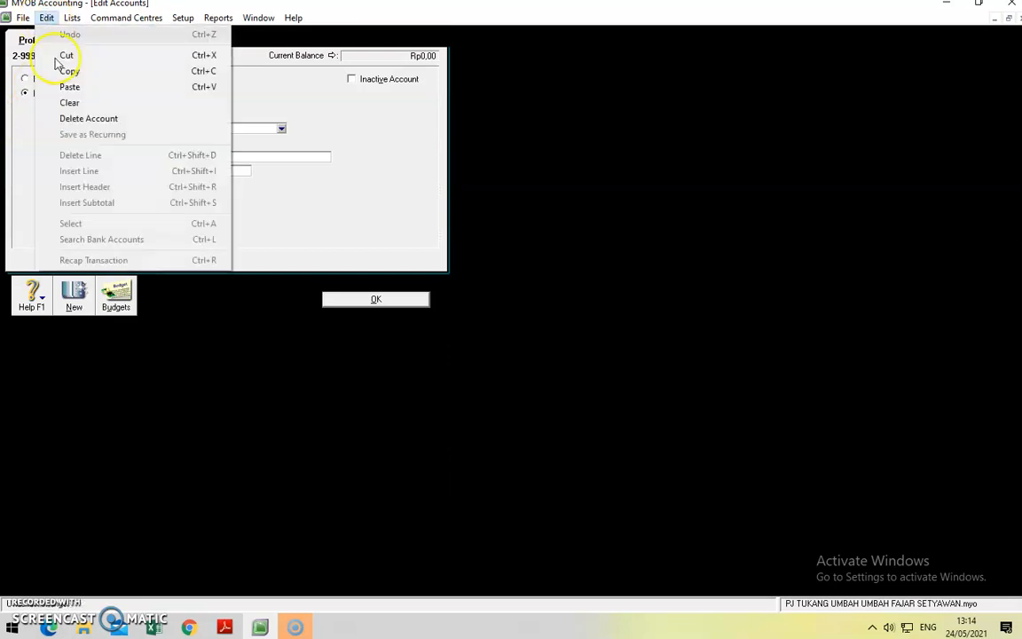
{"action": "left_click", "coordinate": [45, 116]}
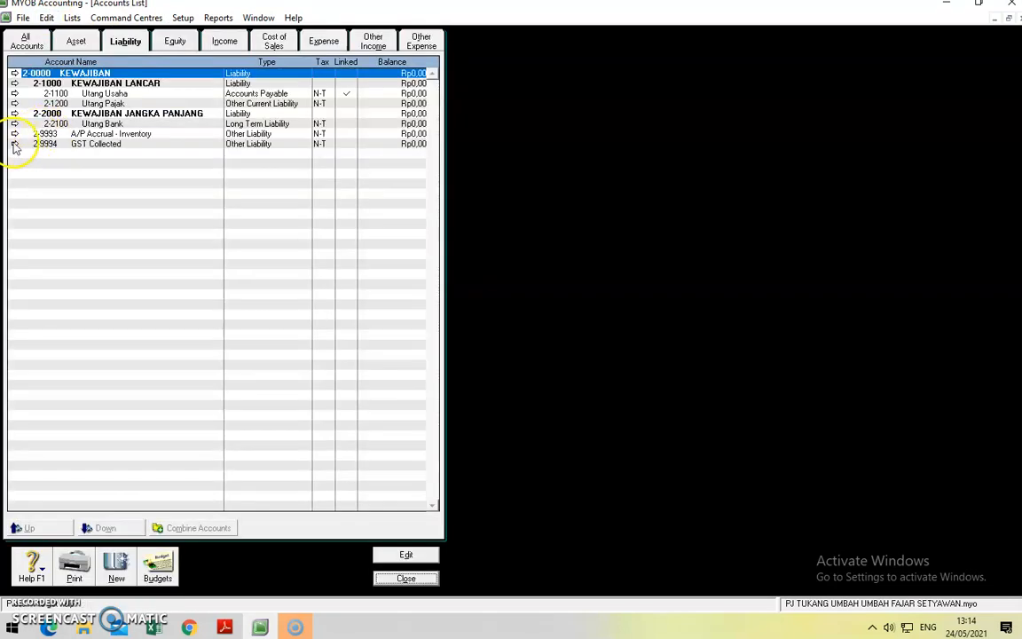
{"action": "left_click", "coordinate": [14, 144]}
{"action": "left_click", "coordinate": [46, 18]}
{"action": "left_click", "coordinate": [44, 116]}
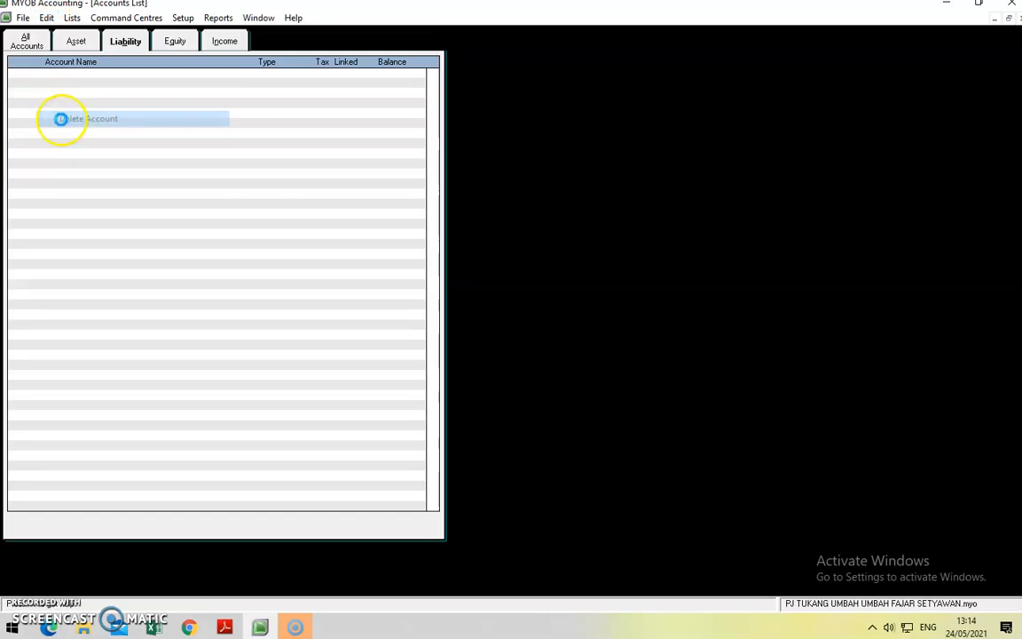
Step: Delete the liability account 2-9993 A/P Accrual - Inventory
{"action": "left_click", "coordinate": [14, 134]}
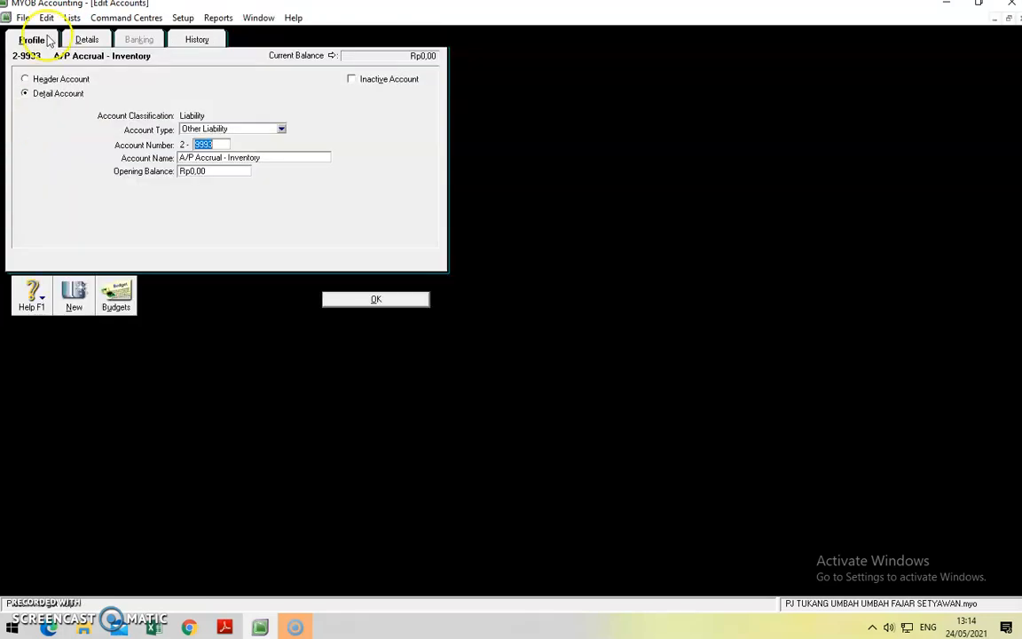
{"action": "left_click", "coordinate": [46, 17]}
{"action": "left_click", "coordinate": [79, 116]}
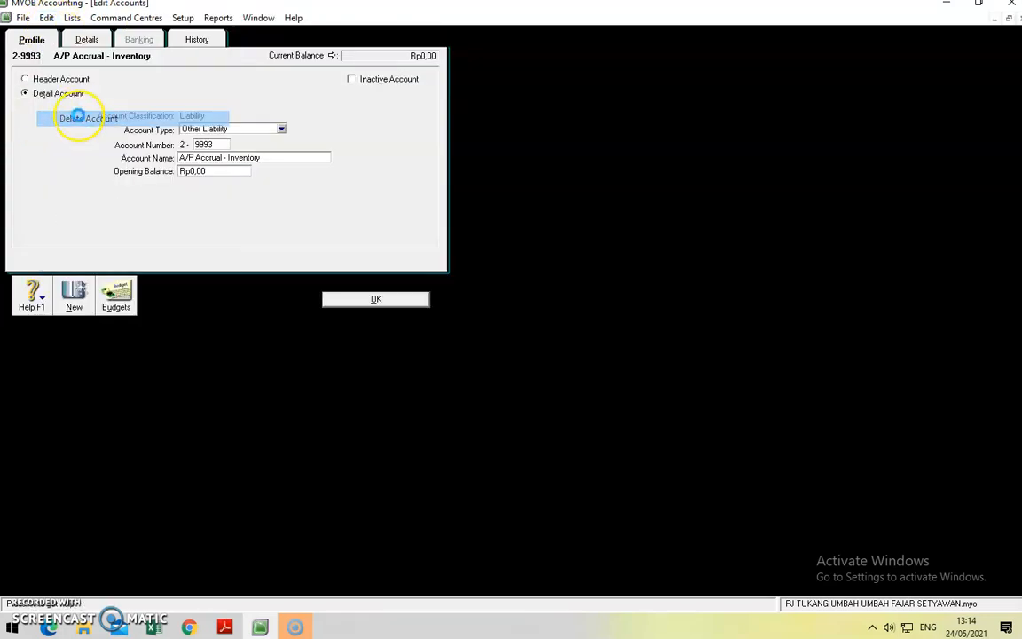
Step: Delete the income accounts 4-2200 Late Fees Collected and 4-2100 Freight Collected
{"action": "left_click", "coordinate": [225, 41]}
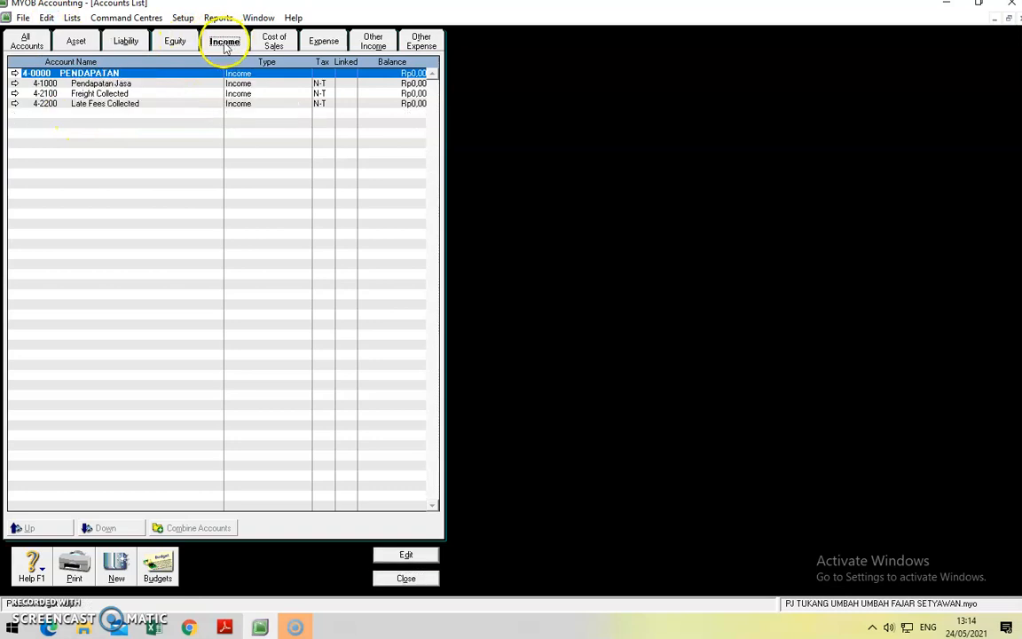
{"action": "left_click", "coordinate": [14, 104]}
{"action": "left_click", "coordinate": [46, 17]}
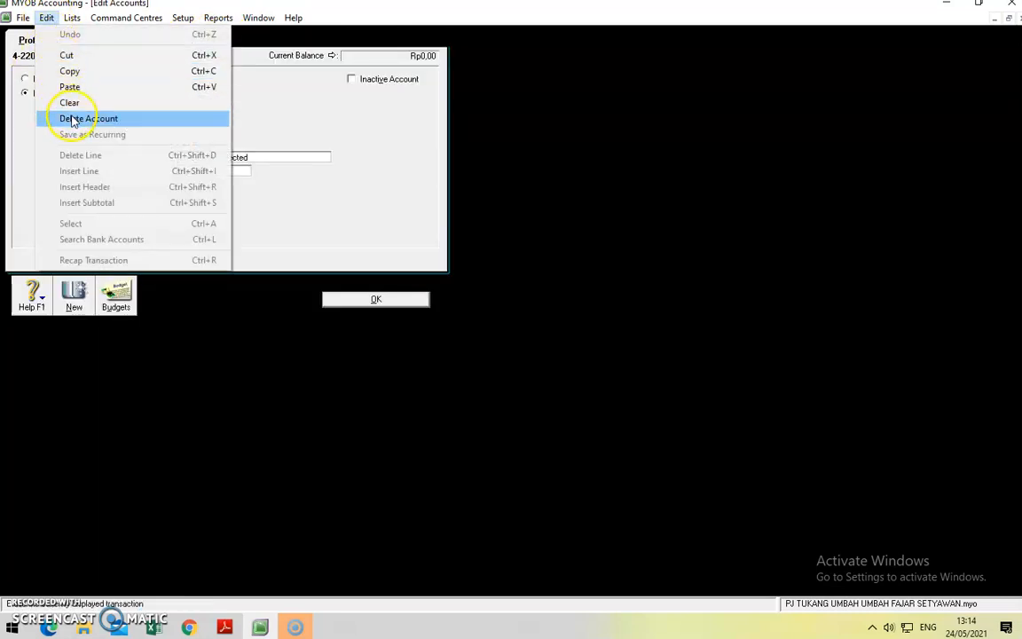
{"action": "left_click", "coordinate": [78, 116]}
{"action": "left_click", "coordinate": [14, 93]}
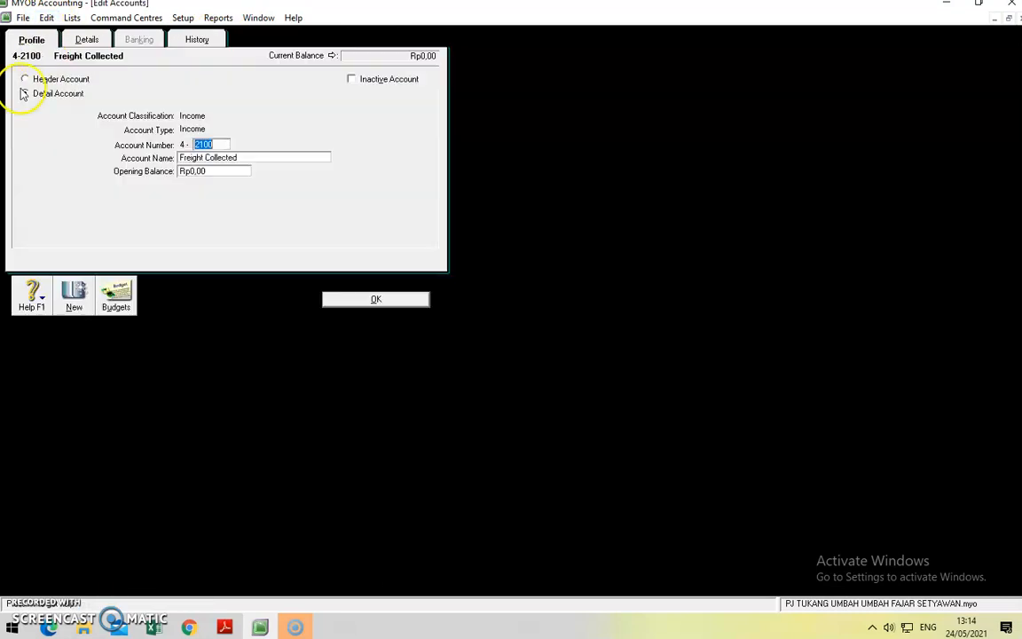
{"action": "left_click", "coordinate": [47, 17]}
{"action": "left_click", "coordinate": [71, 118]}
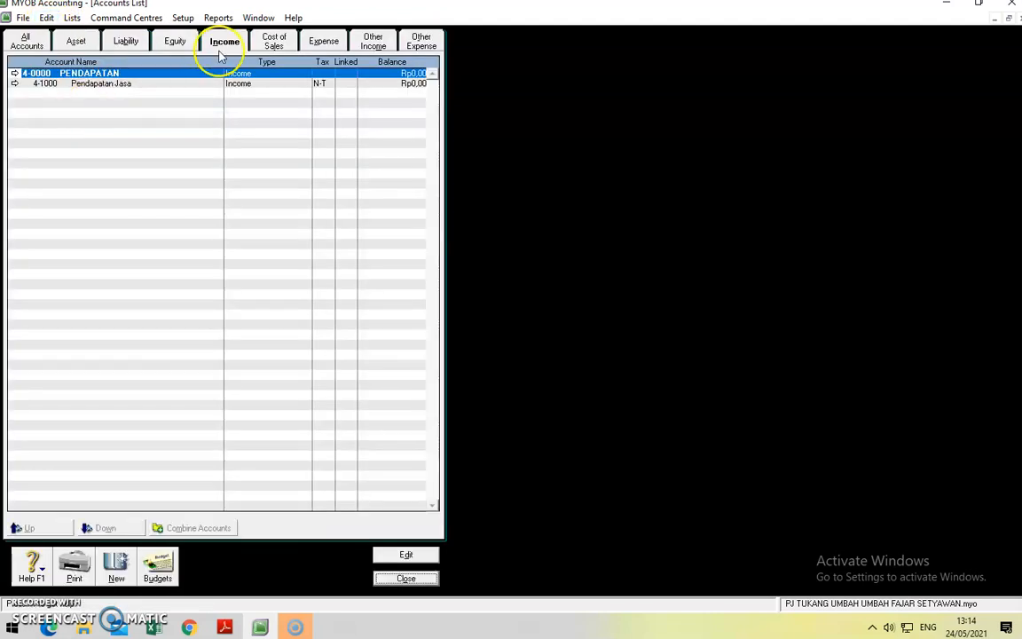
Step: Delete the cost of sales account 5-2100 Discounts Given
{"action": "left_click", "coordinate": [274, 40]}
{"action": "left_click", "coordinate": [14, 83]}
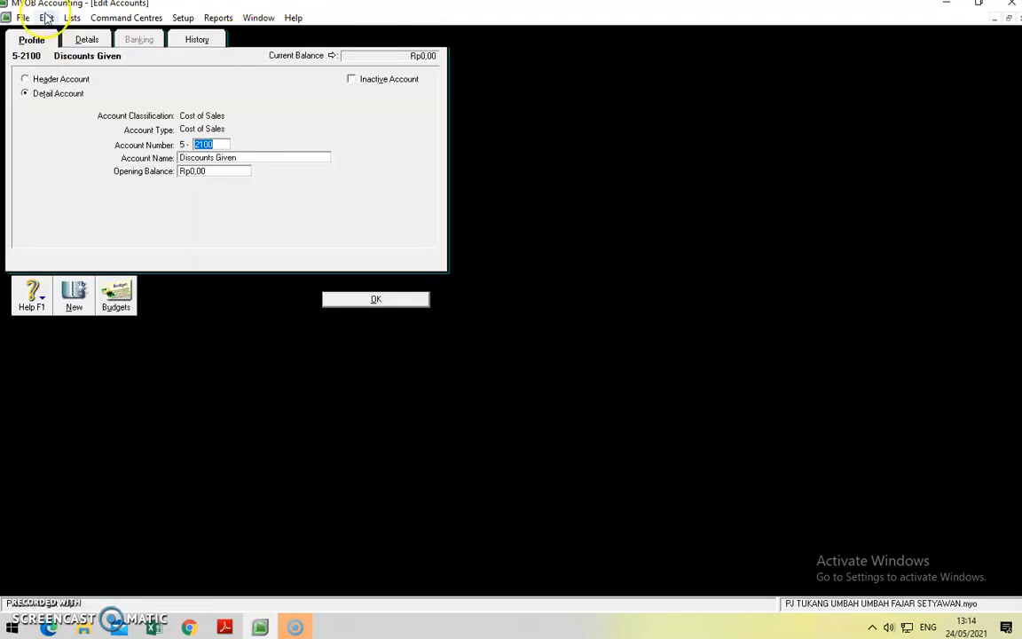
{"action": "left_click", "coordinate": [46, 18]}
{"action": "left_click", "coordinate": [101, 118]}
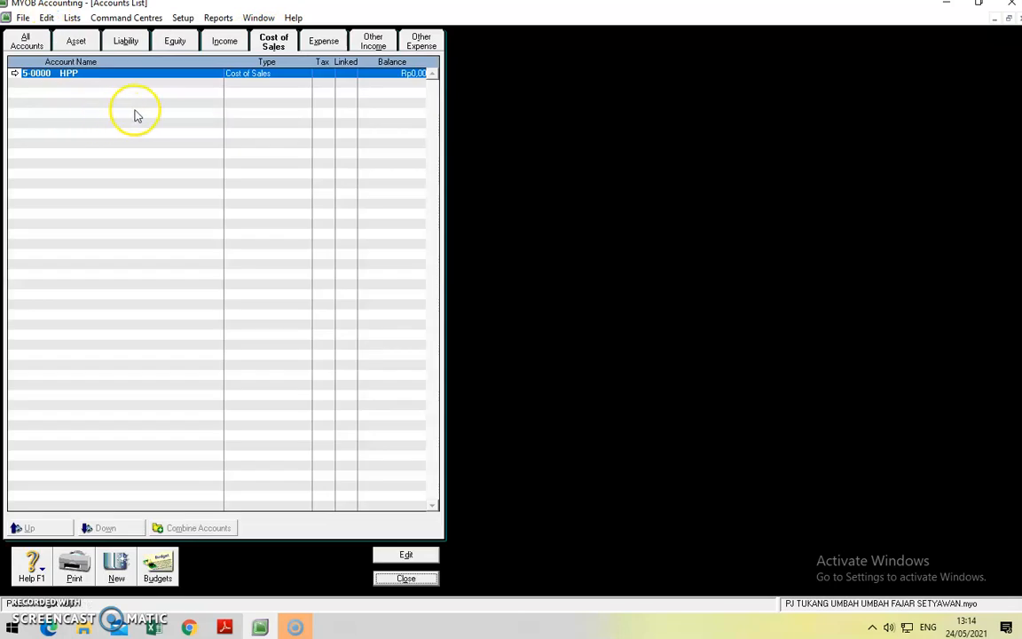
Step: Delete the expense accounts 6-9999 Discounts Taken and 6-9998 GST Not Claimable
{"action": "left_click", "coordinate": [325, 42]}
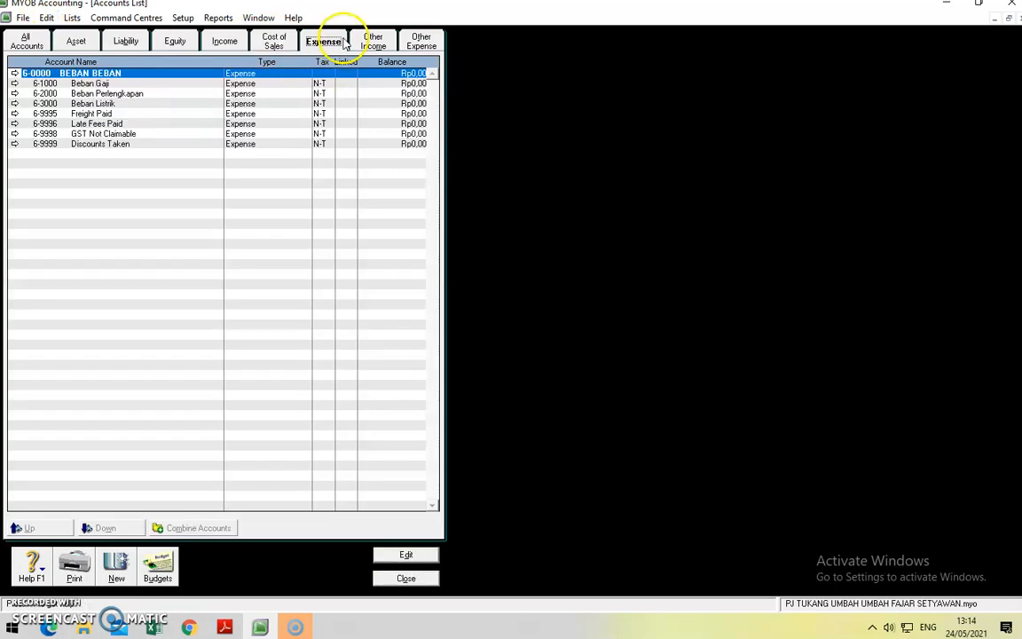
{"action": "left_click", "coordinate": [14, 143]}
{"action": "left_click", "coordinate": [46, 18]}
{"action": "left_click", "coordinate": [101, 118]}
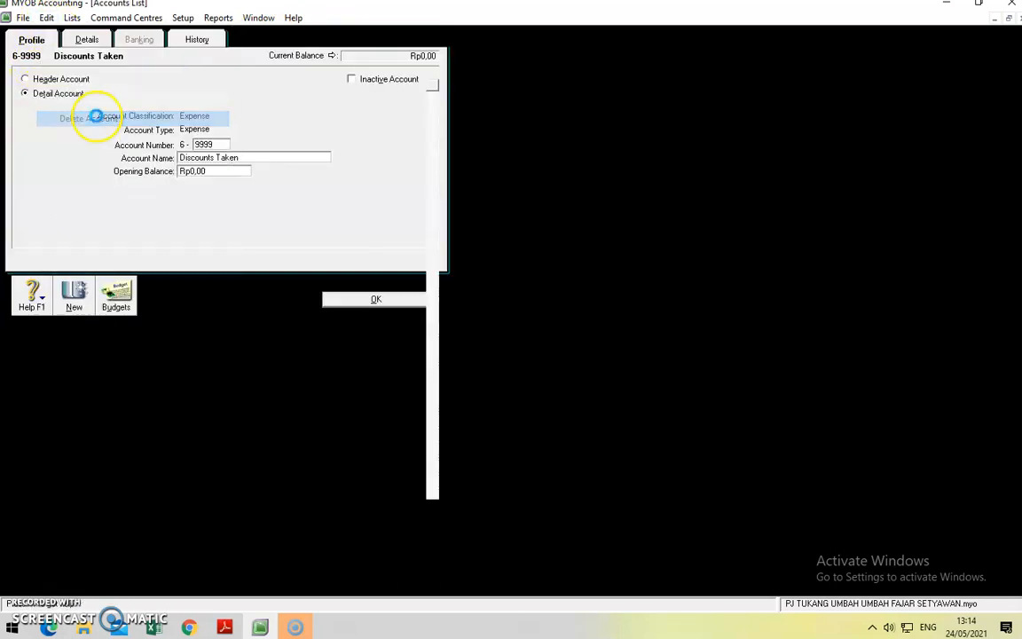
{"action": "left_click", "coordinate": [14, 134]}
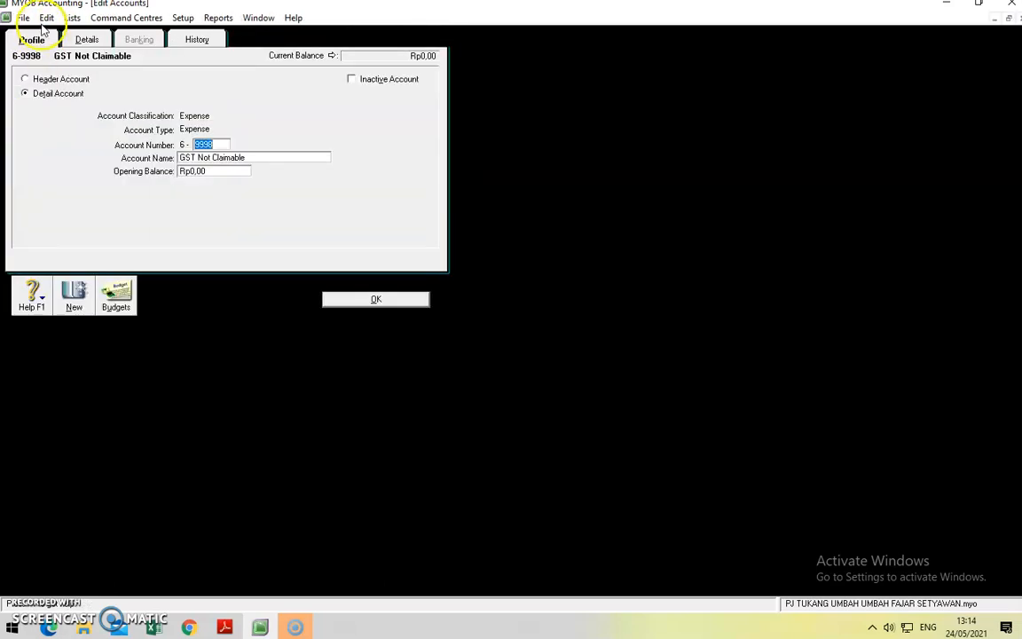
{"action": "left_click", "coordinate": [47, 17]}
{"action": "left_click", "coordinate": [69, 119]}
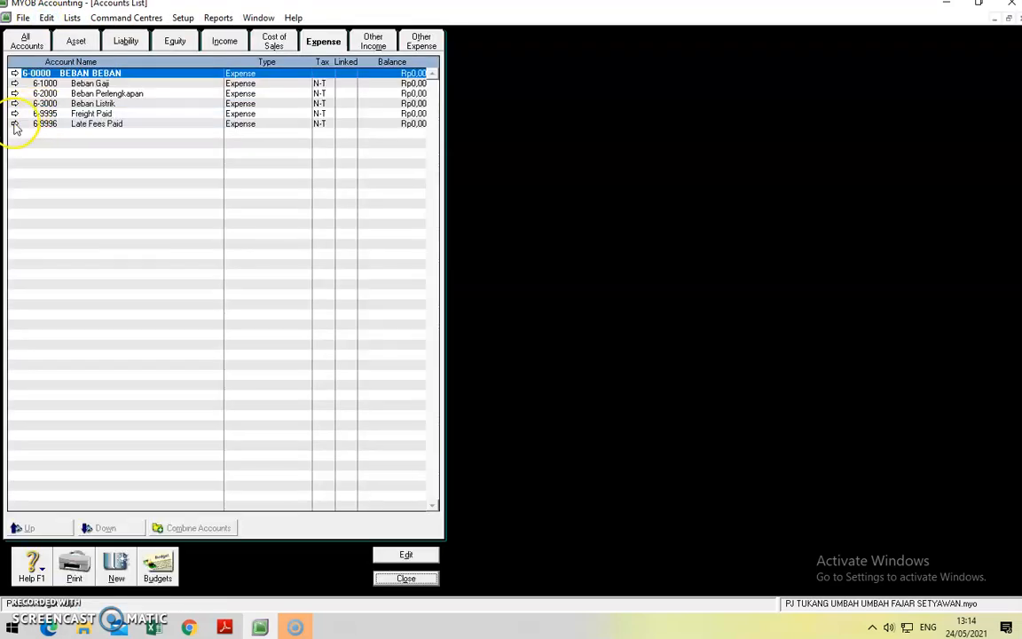
Step: Delete the expense accounts 6-9996 Late Fees Paid and 6-9995 Freight Paid
{"action": "left_click", "coordinate": [14, 124]}
{"action": "left_click", "coordinate": [46, 18]}
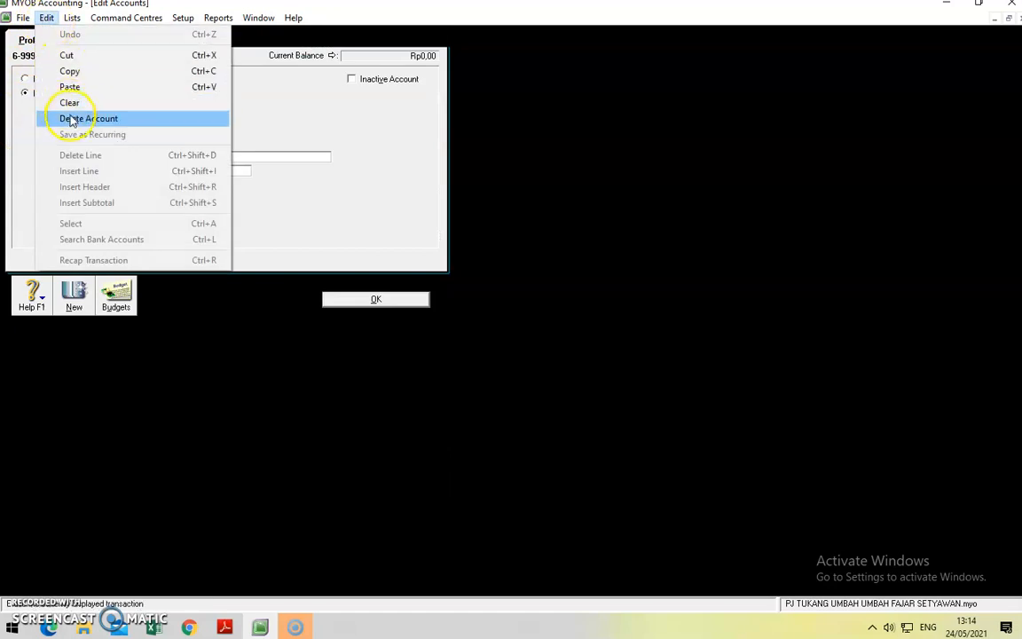
{"action": "left_click", "coordinate": [68, 119]}
{"action": "left_click", "coordinate": [14, 113]}
{"action": "left_click", "coordinate": [46, 17]}
{"action": "left_click", "coordinate": [70, 118]}
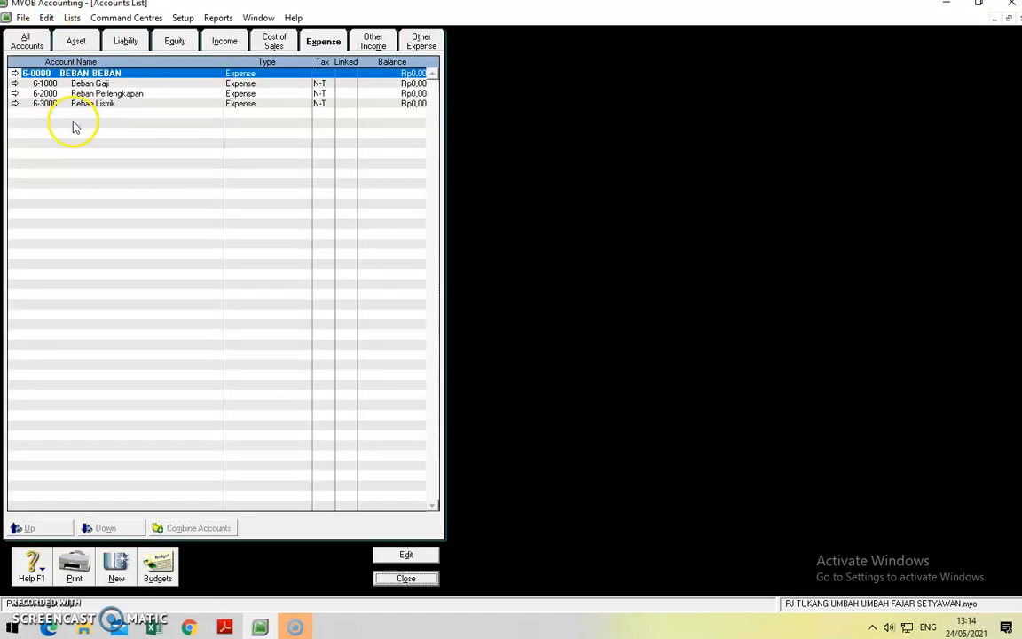
Step: Check the other income, other expense and cost of sales accounts for leftover default accounts, and close the accounts list
{"action": "left_click", "coordinate": [373, 41]}
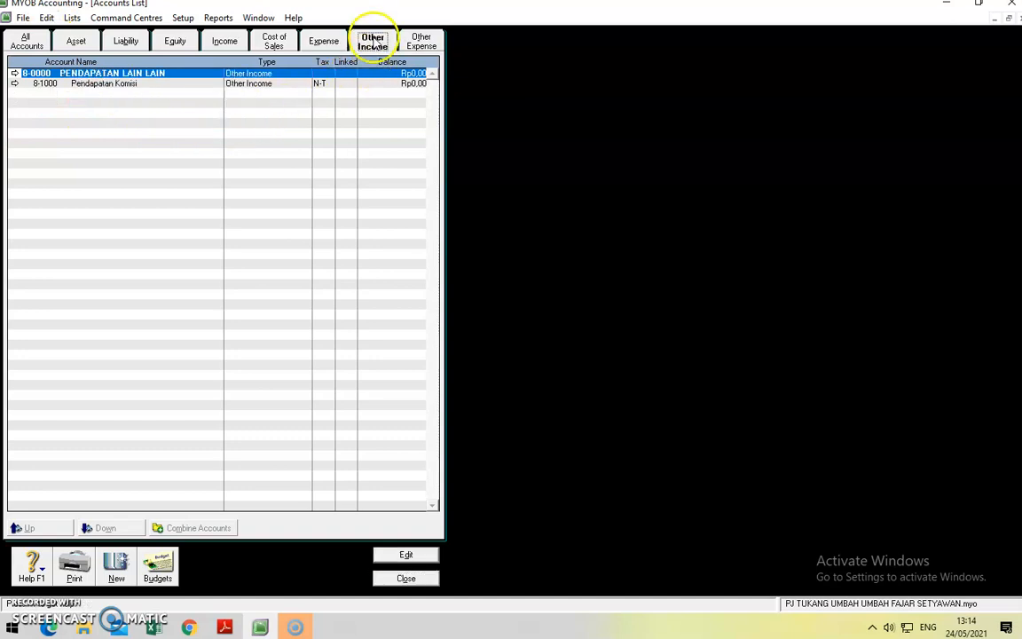
{"action": "left_click", "coordinate": [421, 41]}
{"action": "left_click", "coordinate": [286, 41]}
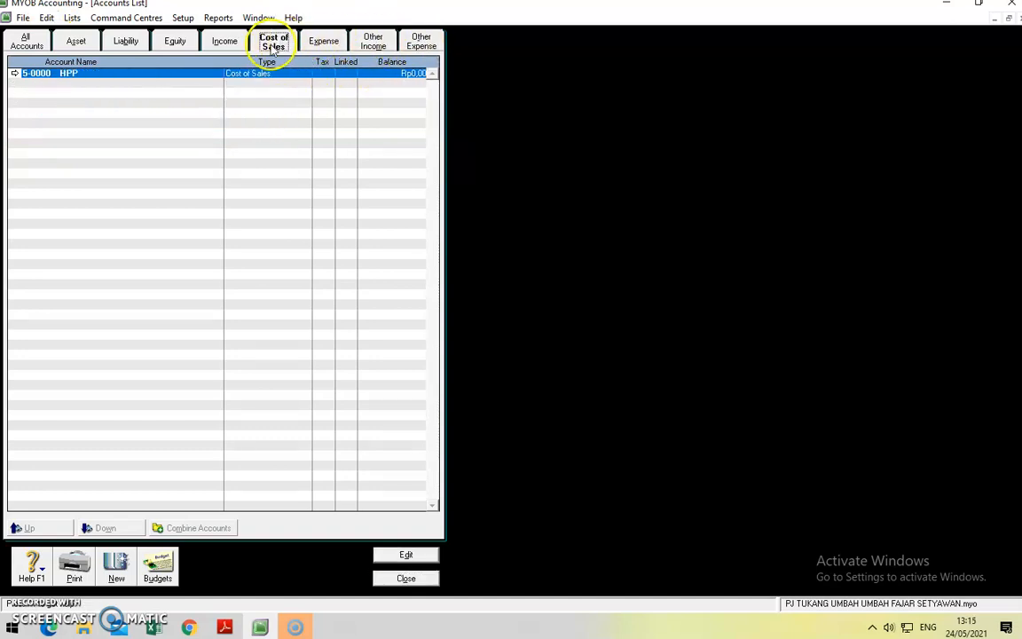
{"action": "left_click", "coordinate": [406, 577]}
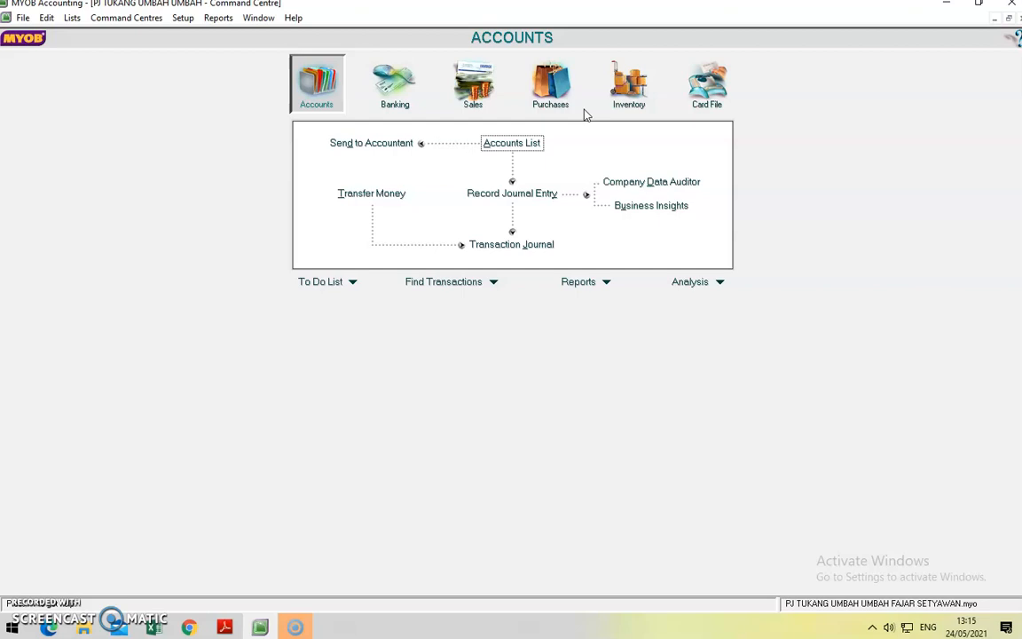
Step: Create a new customer card in the card file with the customer's name, card ID and billing address
{"action": "left_click", "coordinate": [705, 94]}
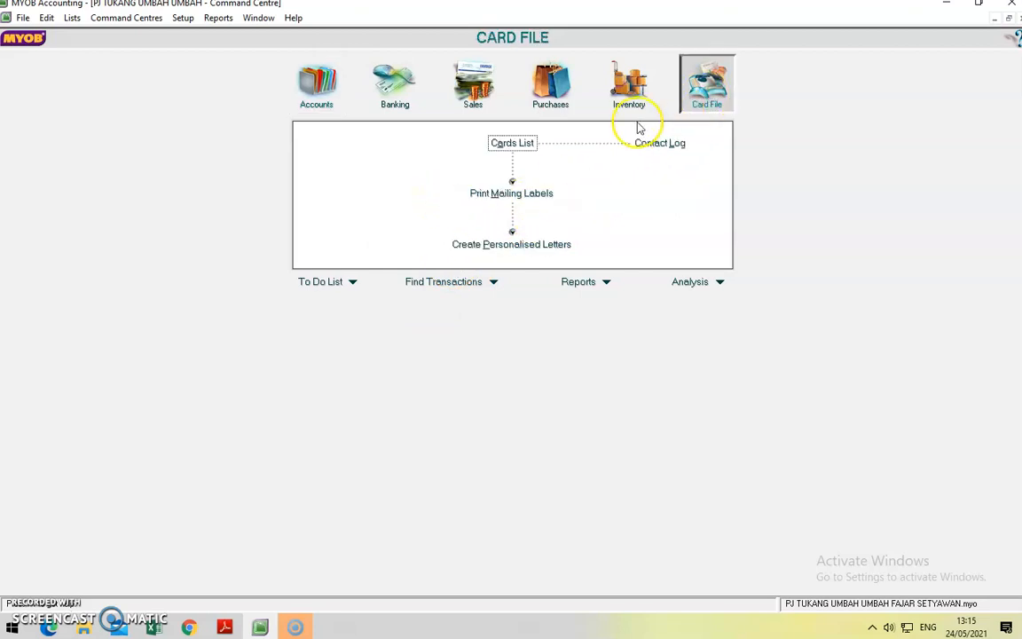
{"action": "left_click", "coordinate": [510, 147]}
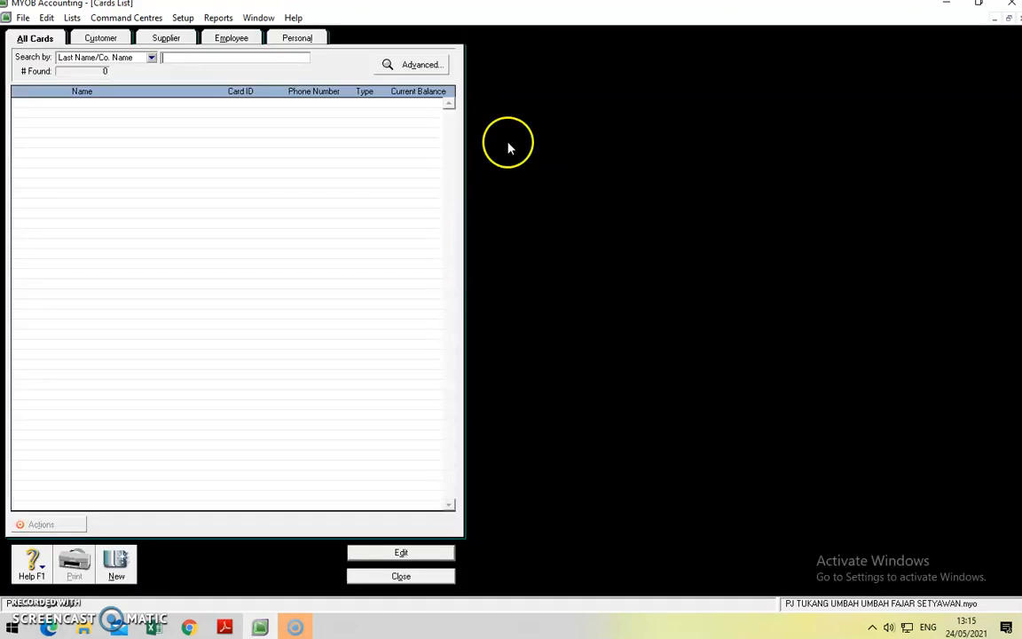
{"action": "left_click", "coordinate": [108, 39]}
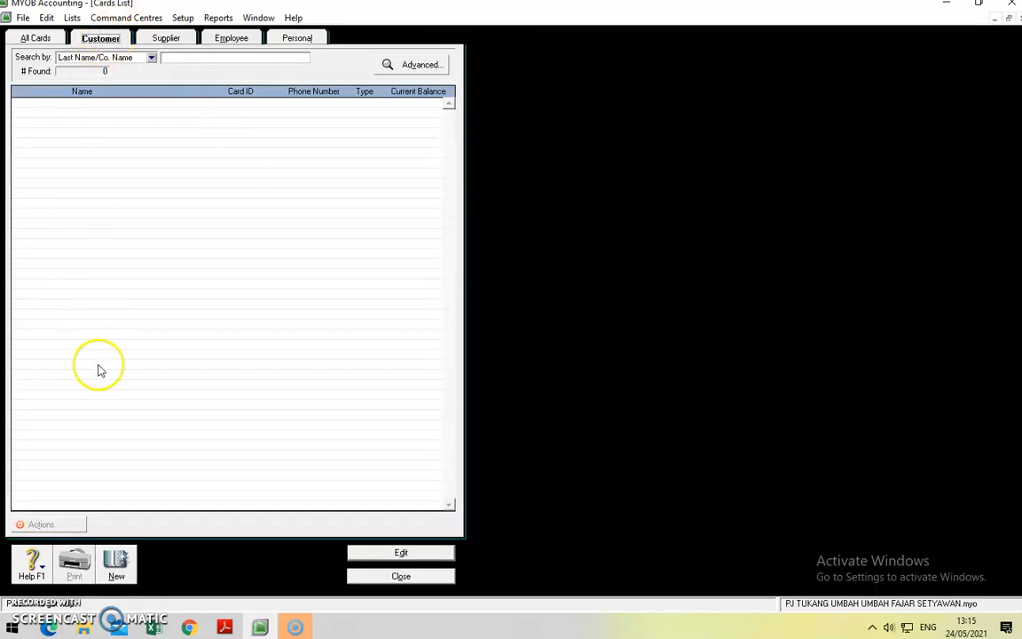
{"action": "left_click", "coordinate": [115, 564]}
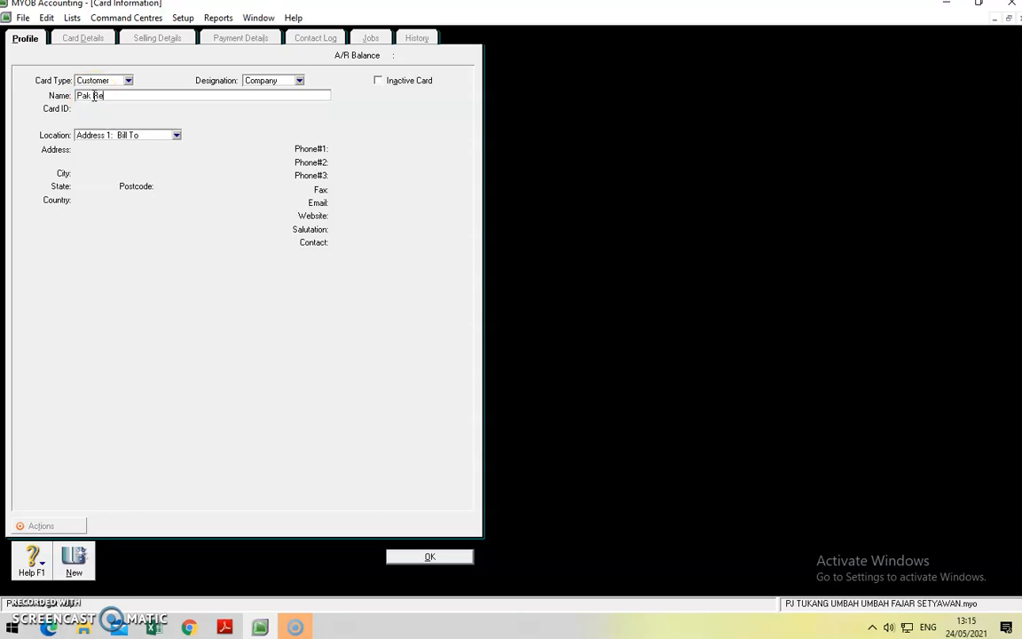
{"action": "key", "text": "Tab"}
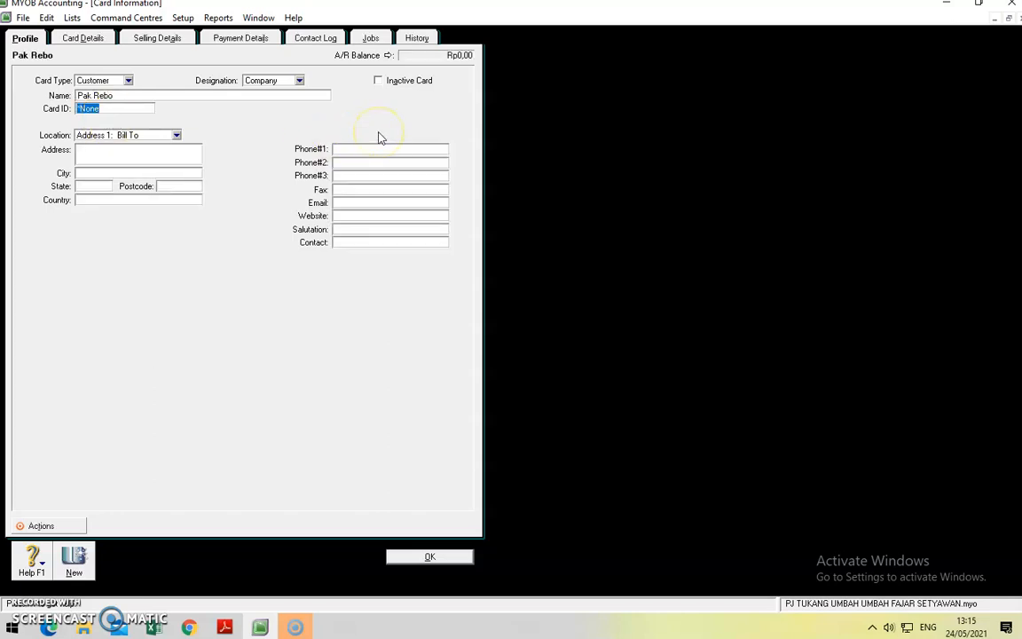
{"action": "type", "text": "C1"}
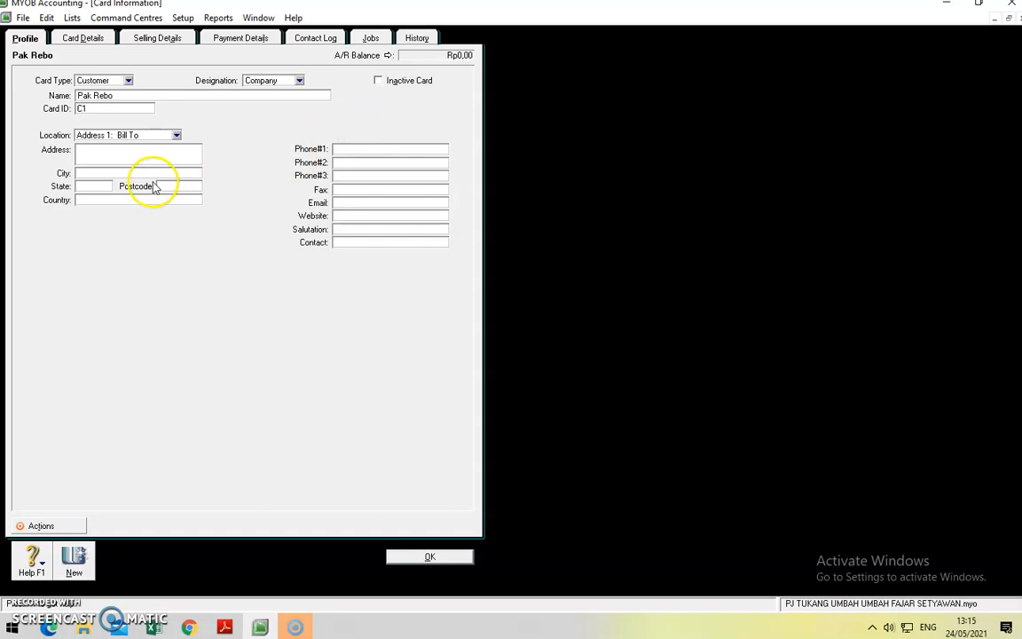
{"action": "left_click", "coordinate": [131, 157]}
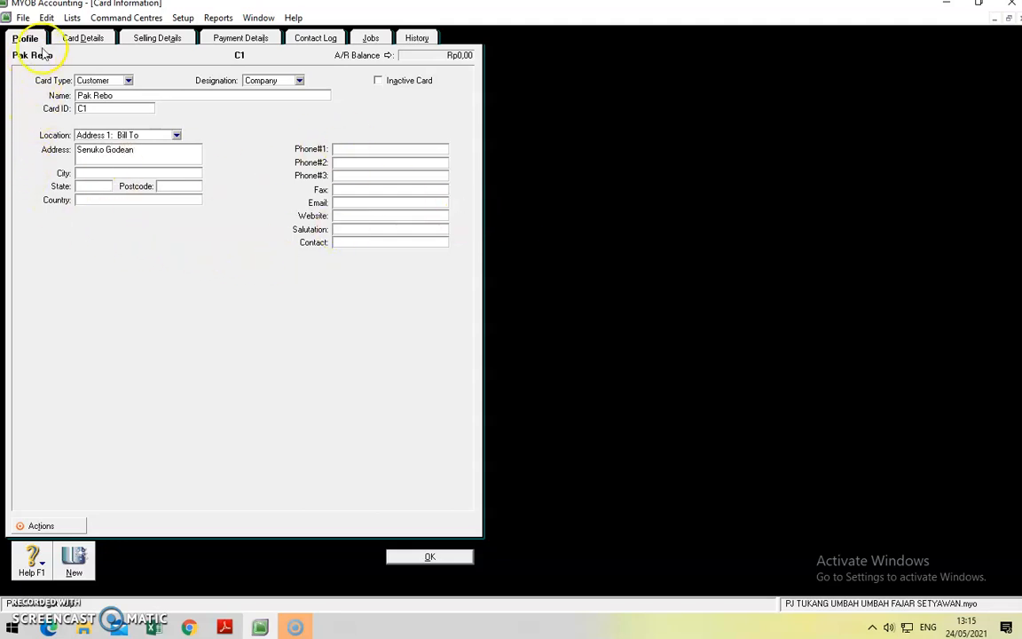
Step: Set the income account in the customer's selling details to 4-1000 Pendapatan Jasa
{"action": "left_click", "coordinate": [70, 41]}
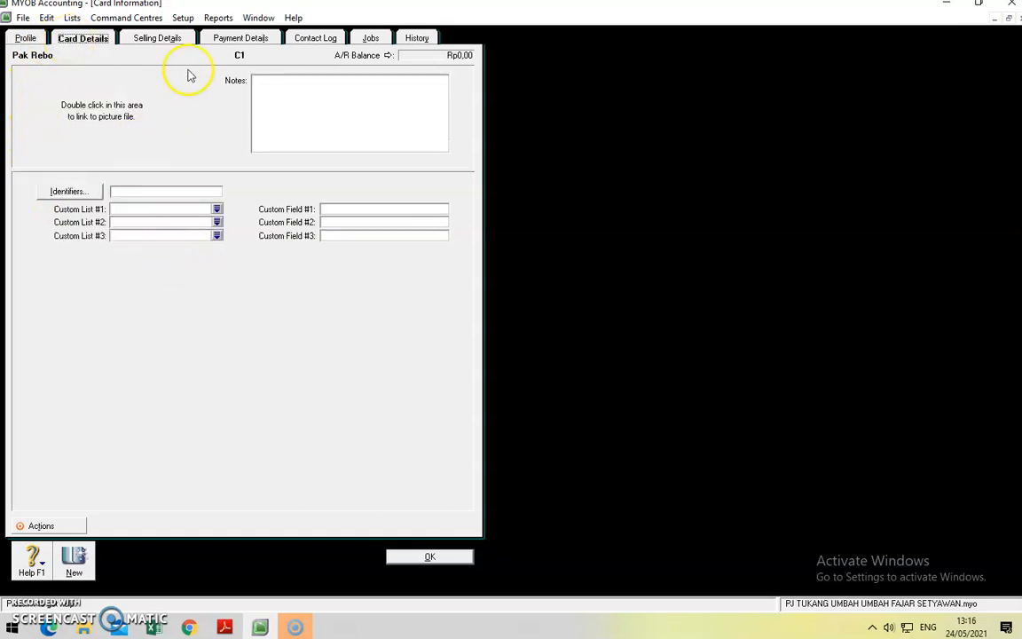
{"action": "left_click", "coordinate": [178, 41]}
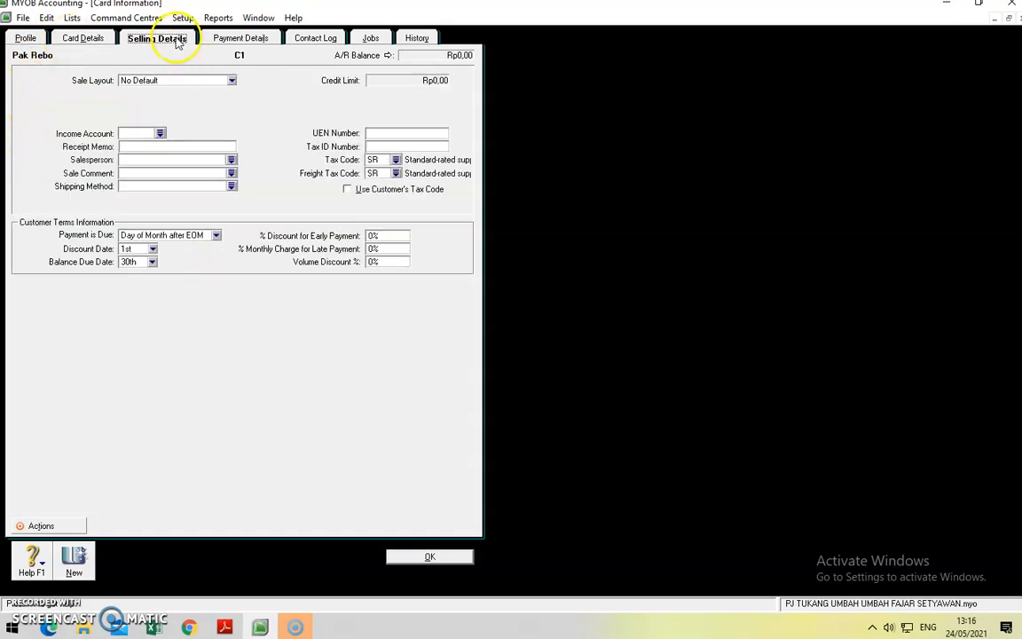
{"action": "left_click", "coordinate": [160, 134]}
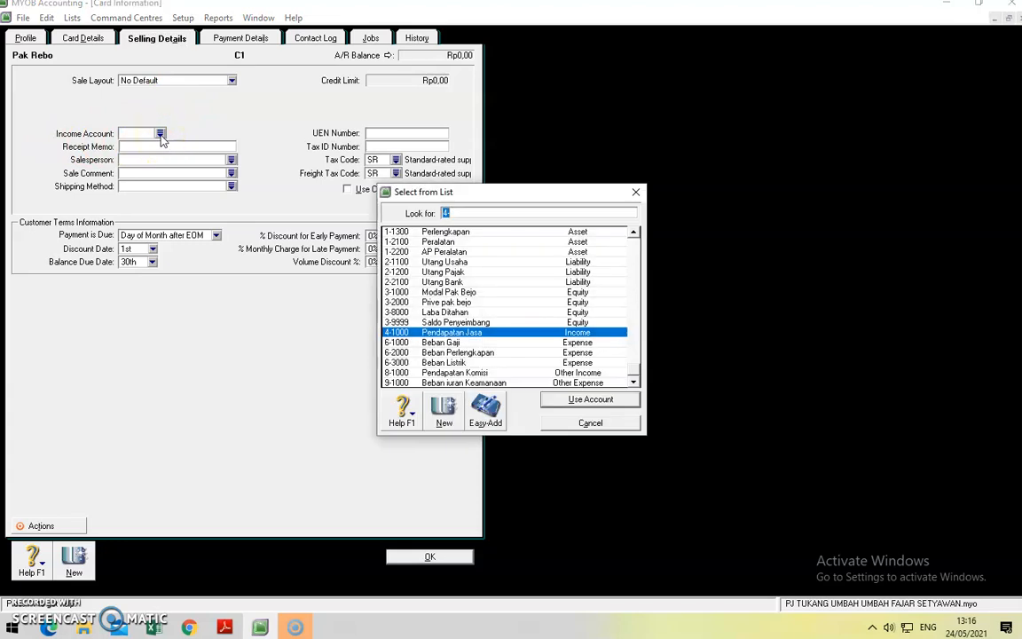
{"action": "double_click", "coordinate": [484, 331]}
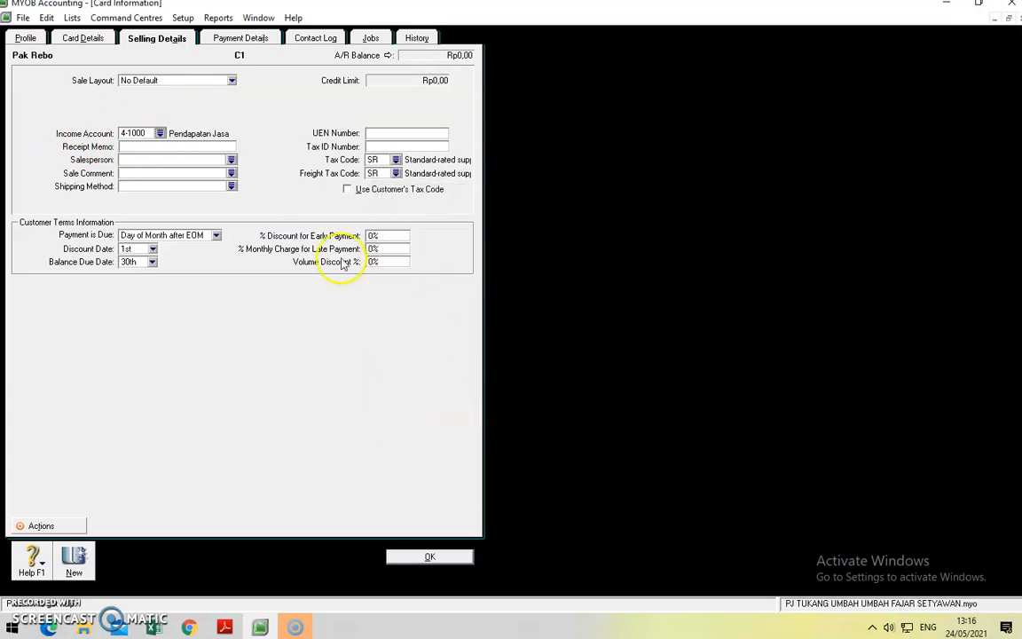
Step: Set both the customer's tax code and freight tax code to N-T (Non-Taxable)
{"action": "left_click", "coordinate": [394, 160]}
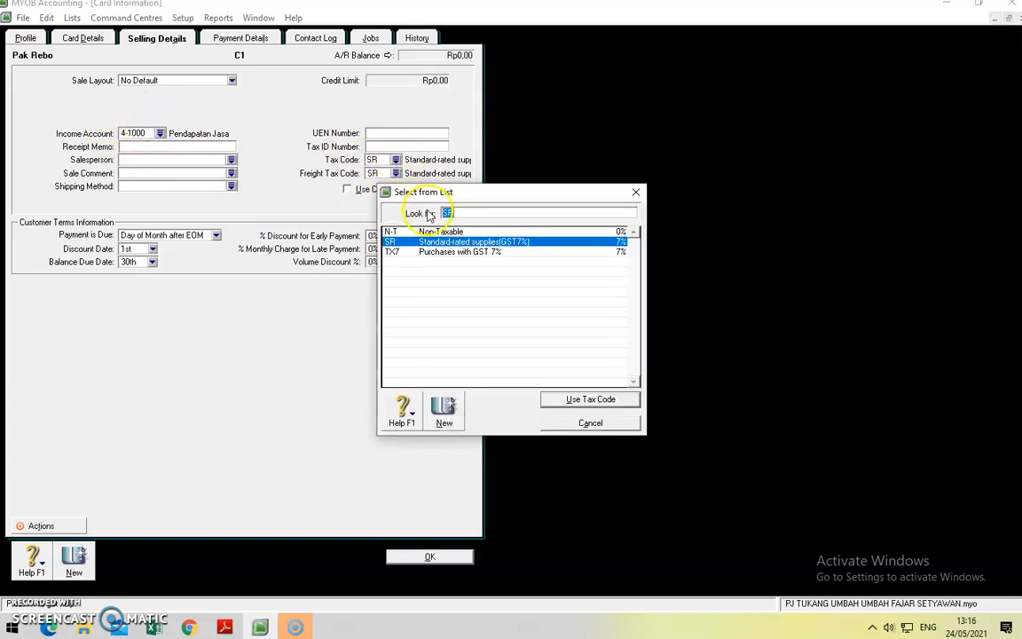
{"action": "double_click", "coordinate": [435, 232]}
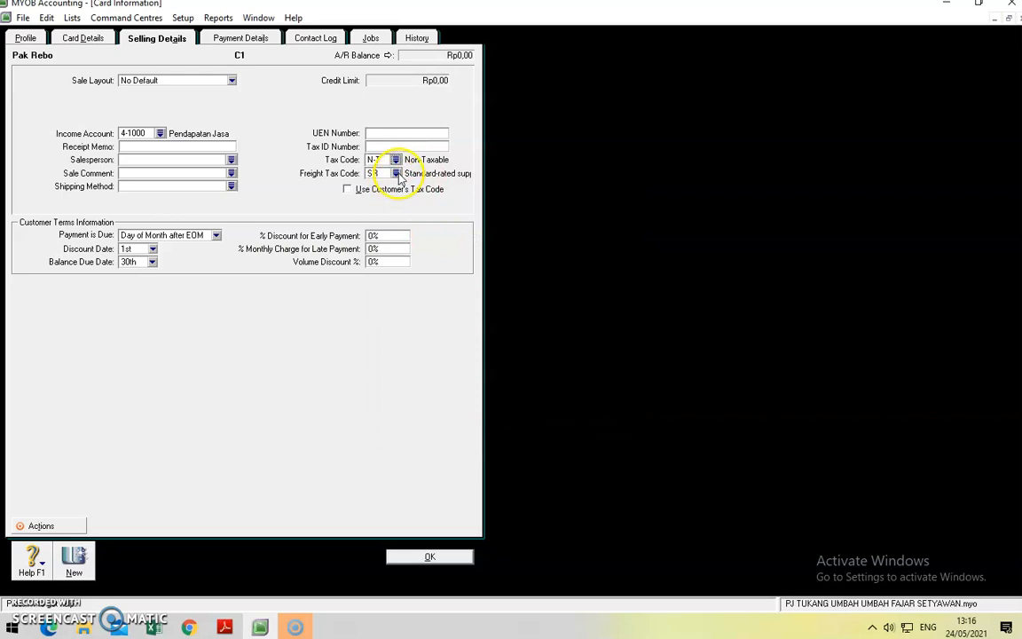
{"action": "left_click", "coordinate": [397, 173]}
{"action": "left_click", "coordinate": [452, 231]}
{"action": "double_click", "coordinate": [456, 236]}
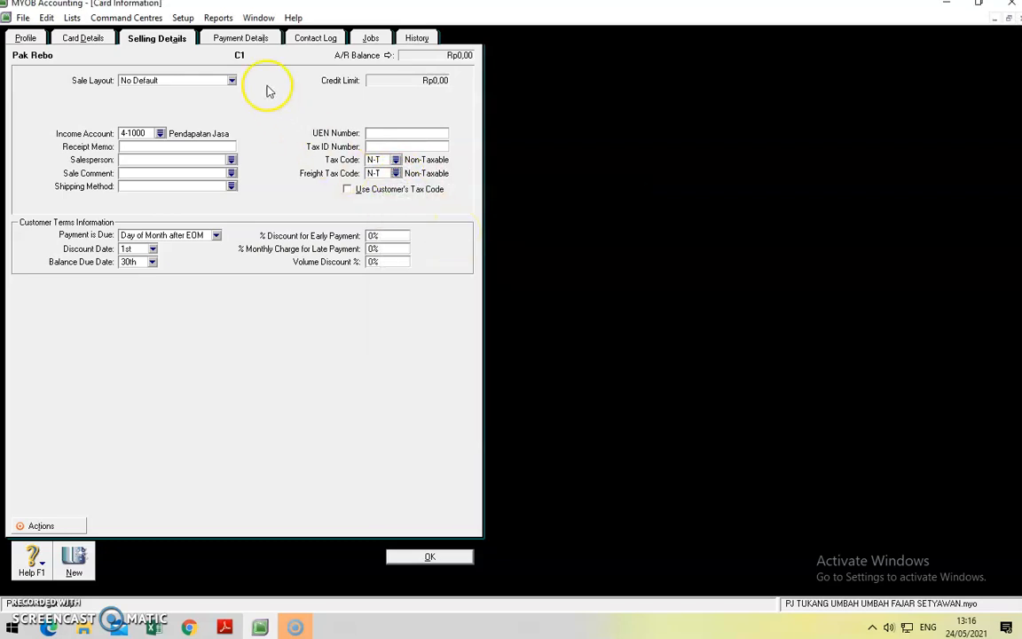
Step: Review the customer's payment details, contact log, jobs and history, and save the customer card
{"action": "left_click", "coordinate": [249, 43]}
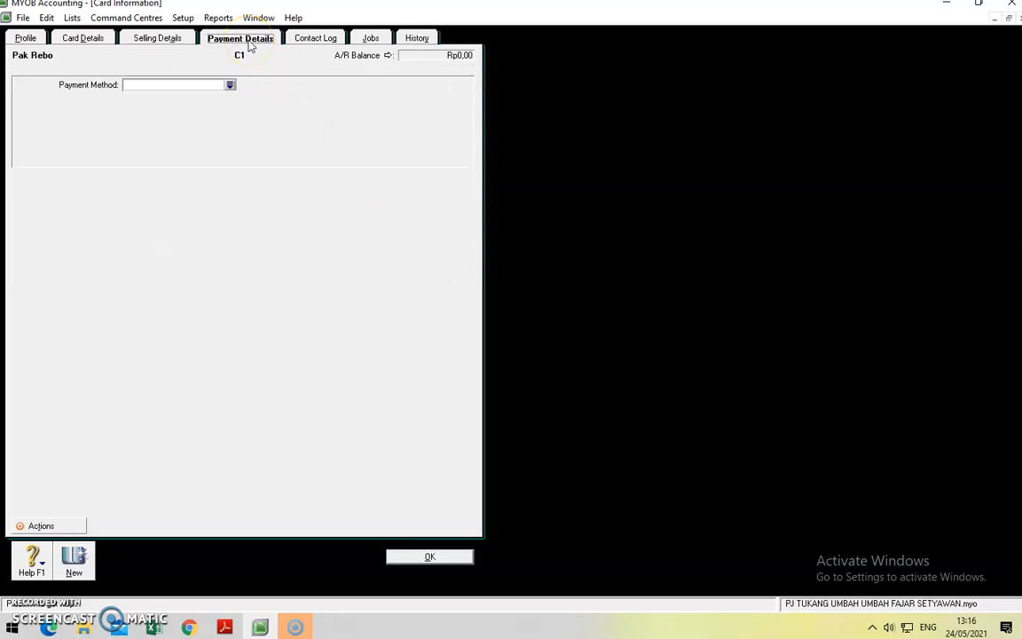
{"action": "left_click", "coordinate": [311, 40]}
{"action": "left_click", "coordinate": [366, 39]}
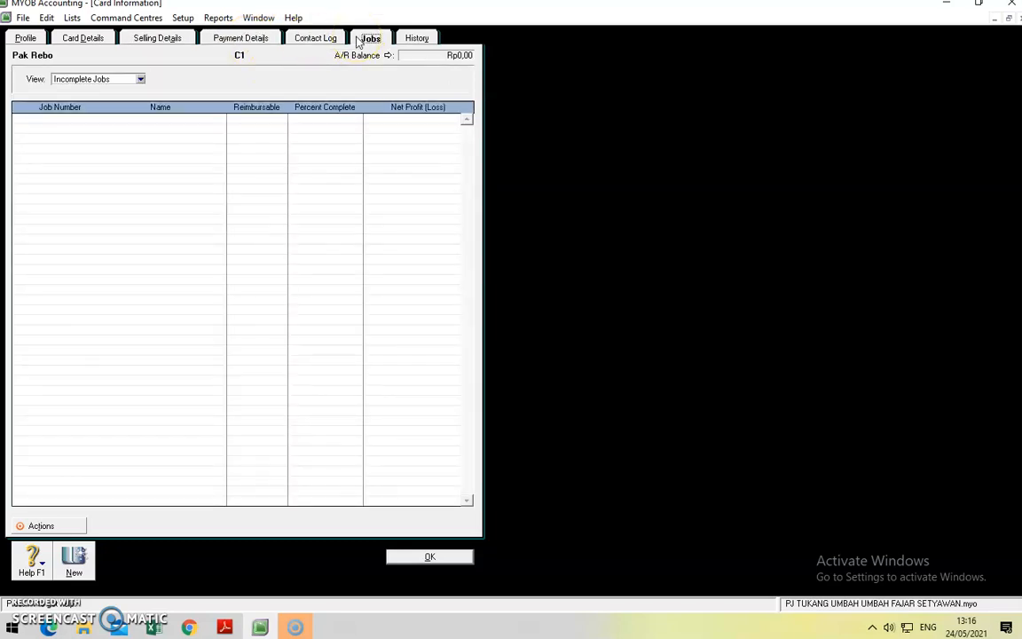
{"action": "left_click", "coordinate": [418, 38]}
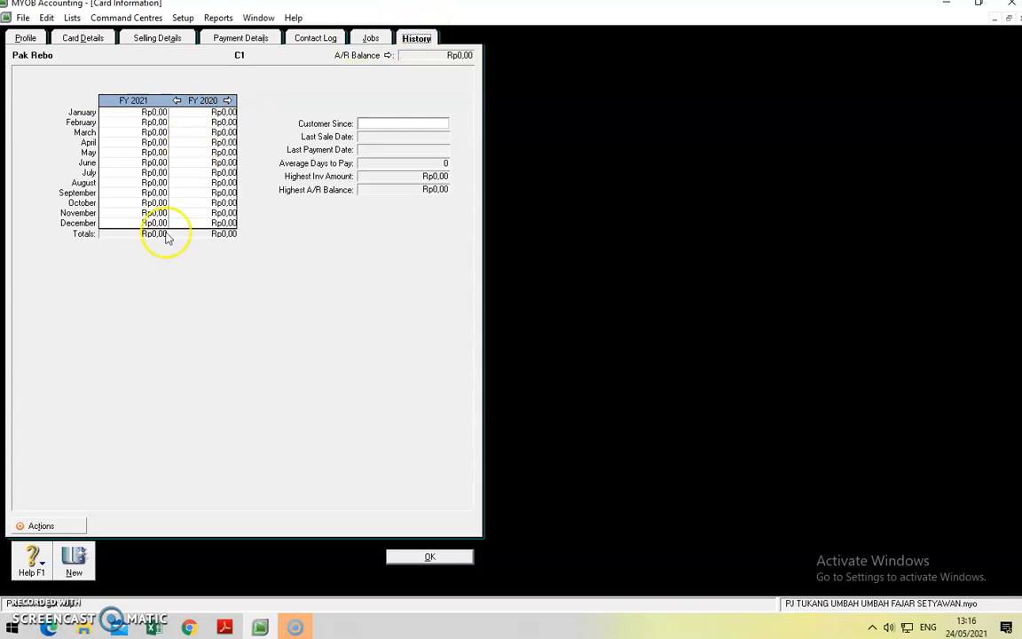
{"action": "left_click", "coordinate": [393, 556]}
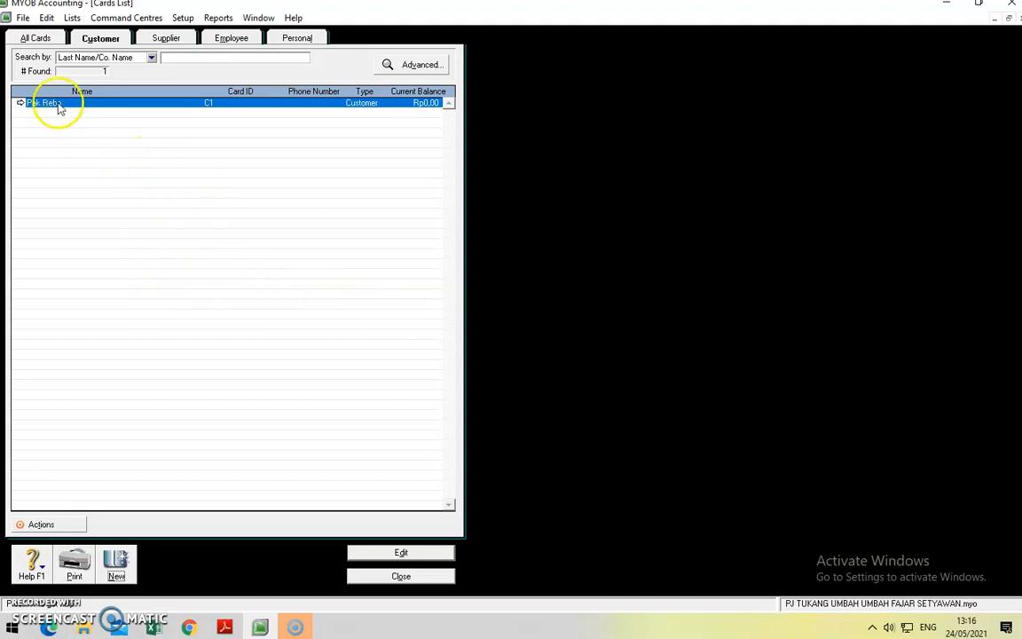
Step: Create a new supplier card with the supplier's name, card ID and address
{"action": "left_click", "coordinate": [176, 41]}
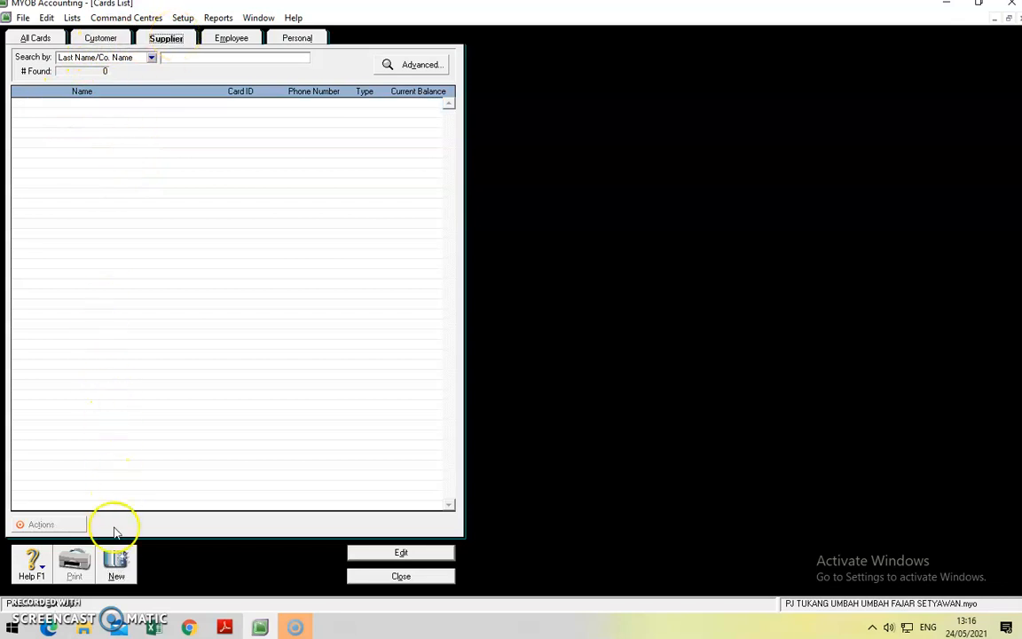
{"action": "left_click", "coordinate": [116, 561]}
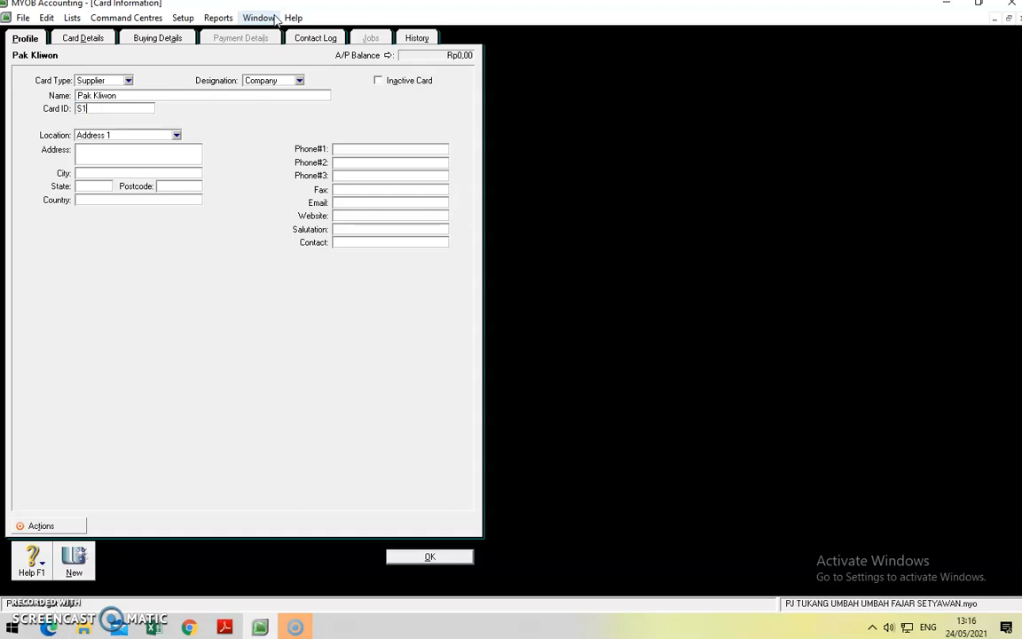
{"action": "left_click", "coordinate": [114, 150]}
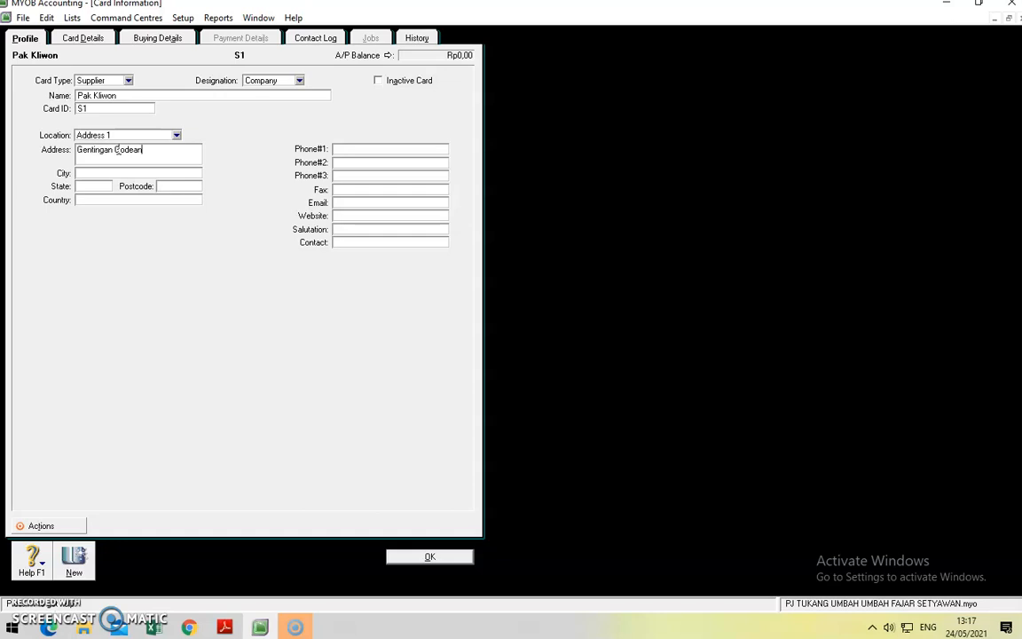
Step: Set the expense account in the supplier's buying details to 1-1300 Perlengkapan
{"action": "left_click", "coordinate": [75, 39]}
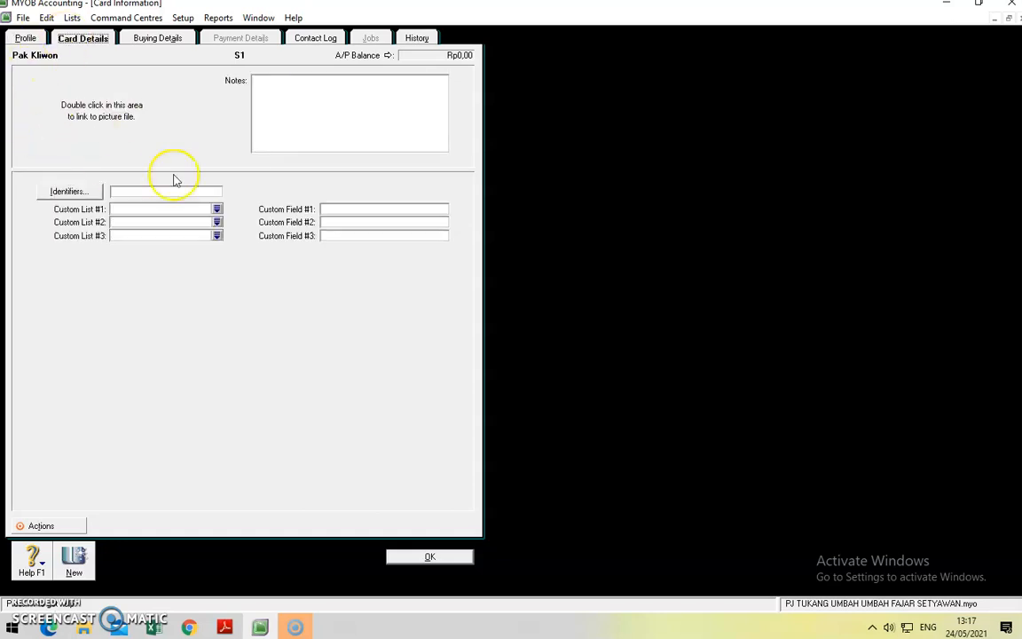
{"action": "left_click", "coordinate": [158, 39]}
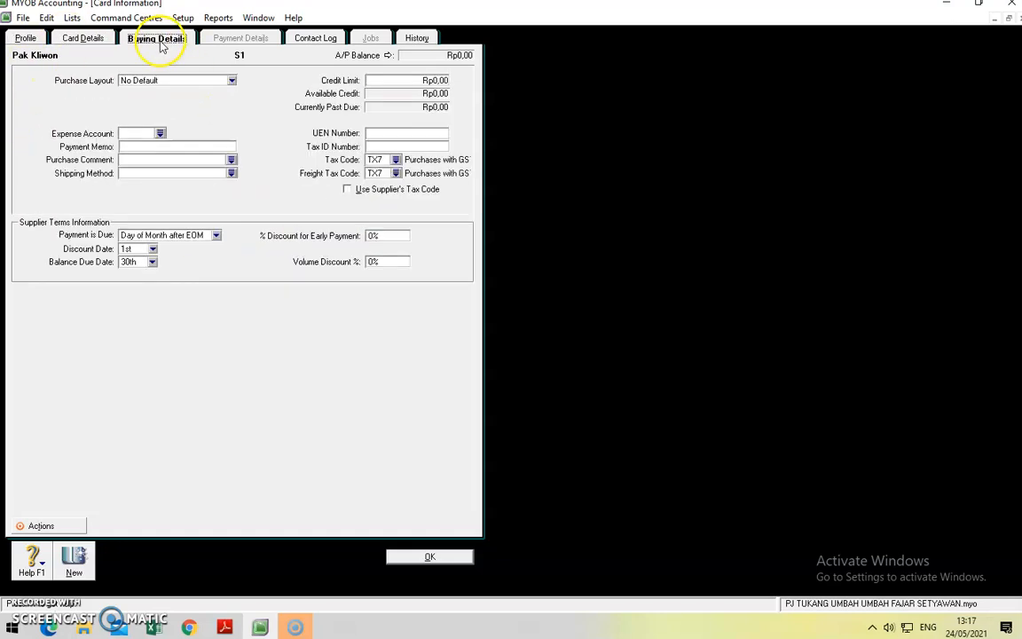
{"action": "left_click", "coordinate": [161, 135]}
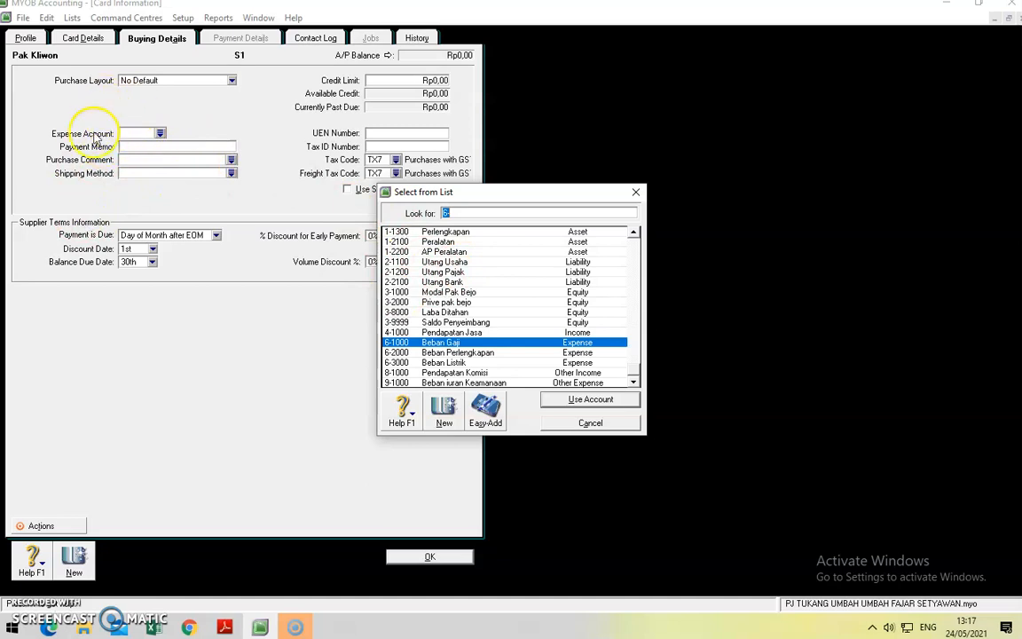
{"action": "double_click", "coordinate": [476, 232]}
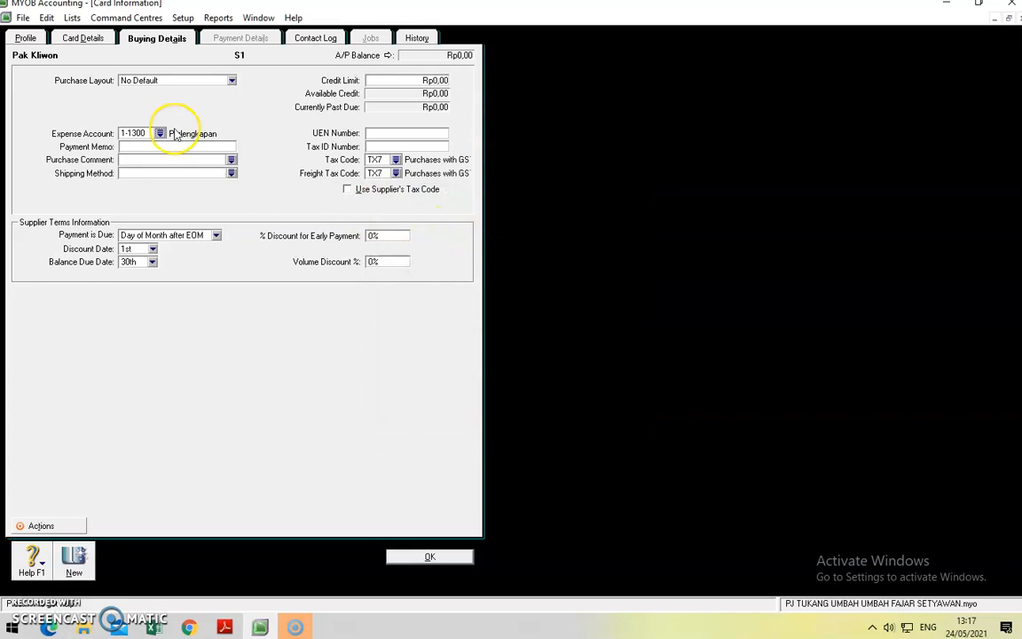
Step: Set both the supplier's tax code and freight tax code to N-T (Non-Taxable)
{"action": "left_click", "coordinate": [396, 161]}
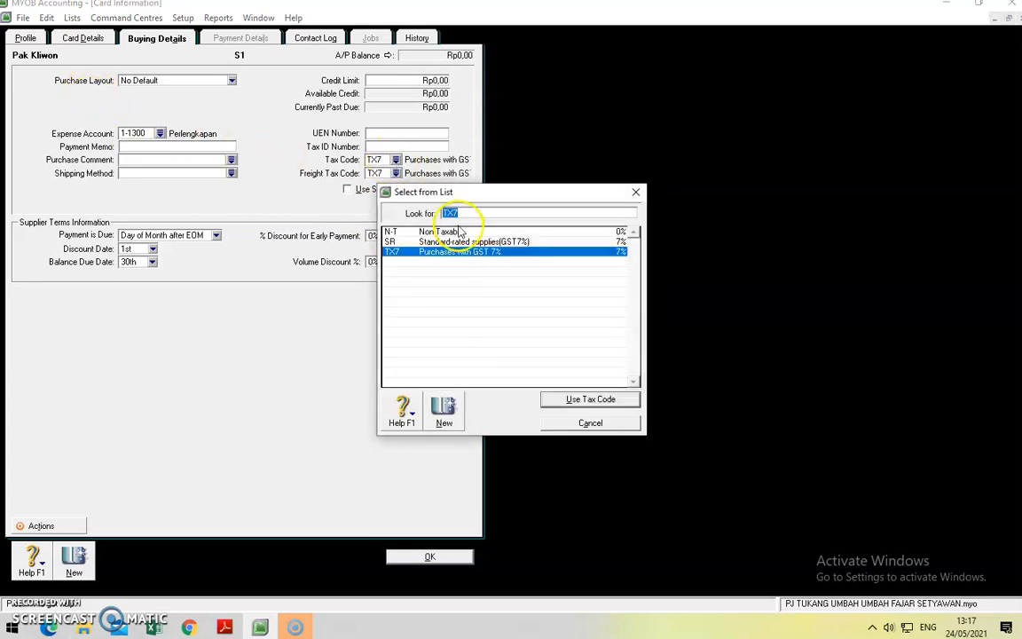
{"action": "double_click", "coordinate": [459, 234]}
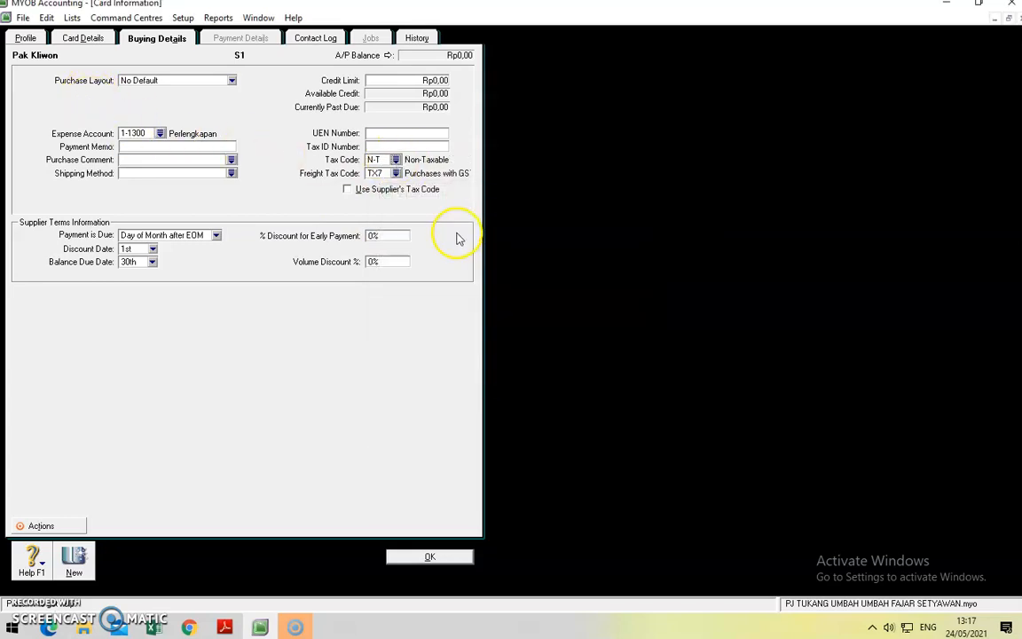
{"action": "left_click", "coordinate": [397, 175]}
{"action": "left_click", "coordinate": [457, 233]}
{"action": "double_click", "coordinate": [458, 235]}
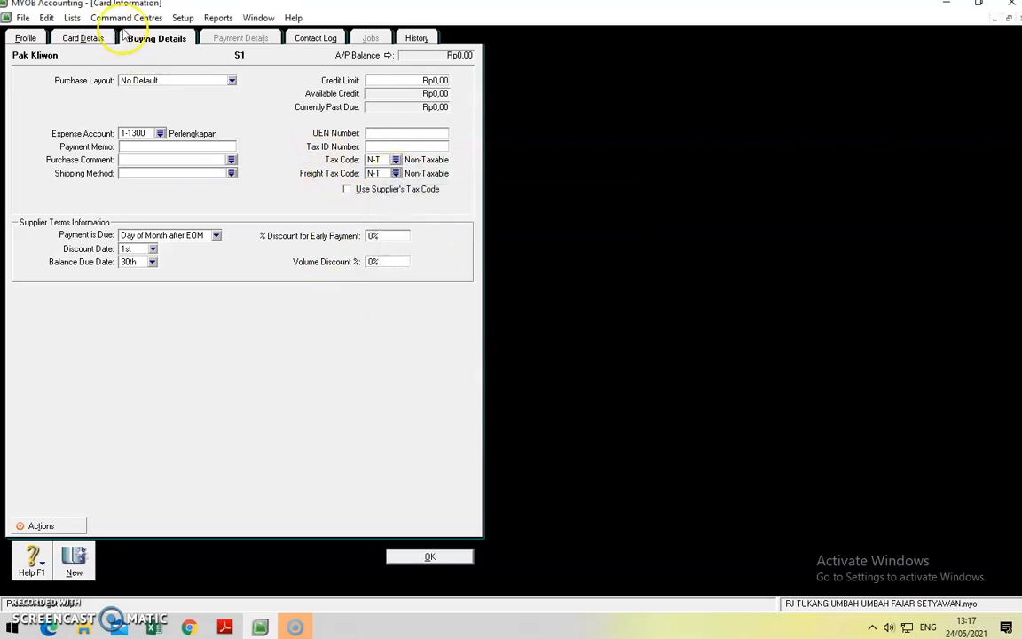
Step: Review the supplier's contact log and history, save the card, and check the list of all cards before closing it
{"action": "left_click", "coordinate": [307, 41]}
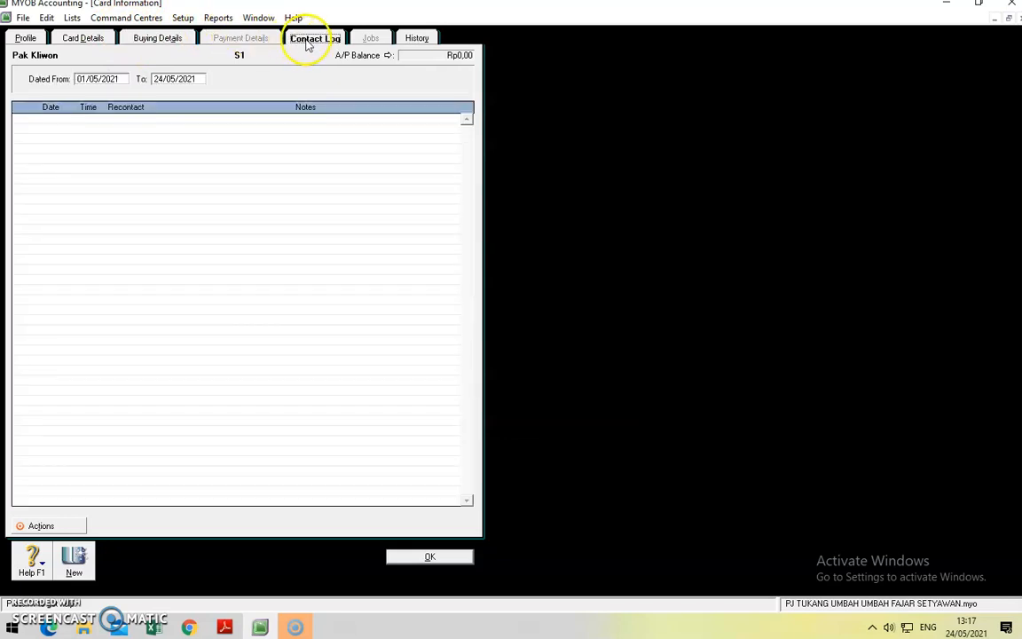
{"action": "left_click", "coordinate": [418, 41]}
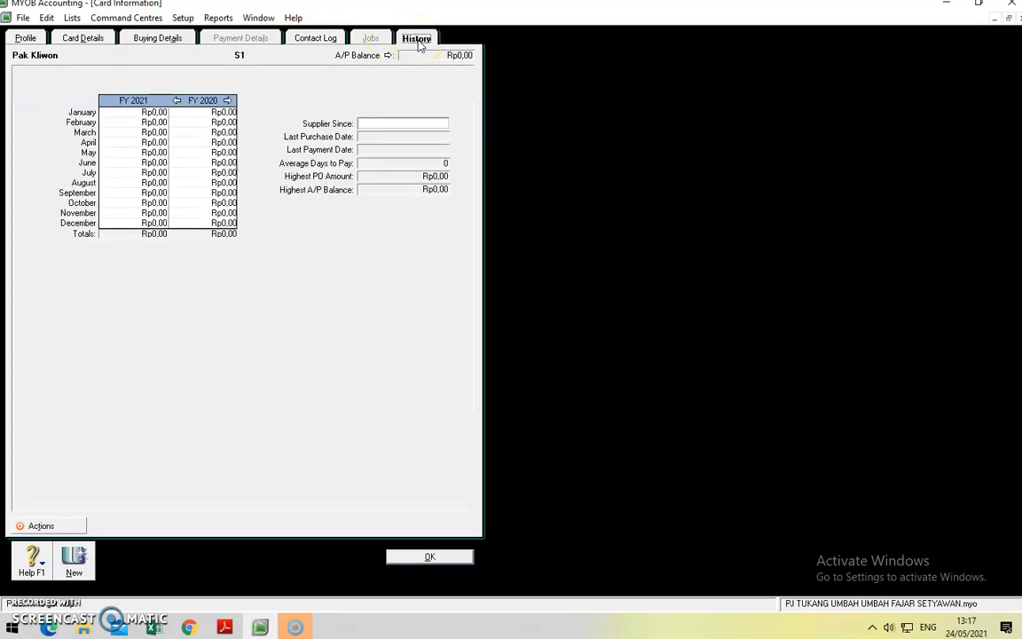
{"action": "left_click", "coordinate": [429, 556]}
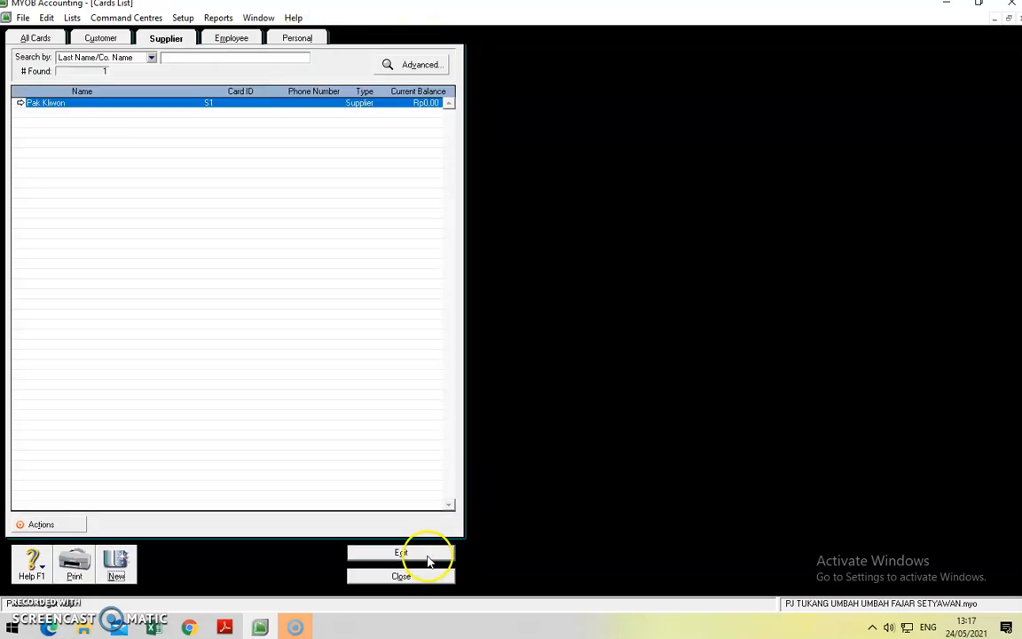
{"action": "left_click", "coordinate": [34, 42]}
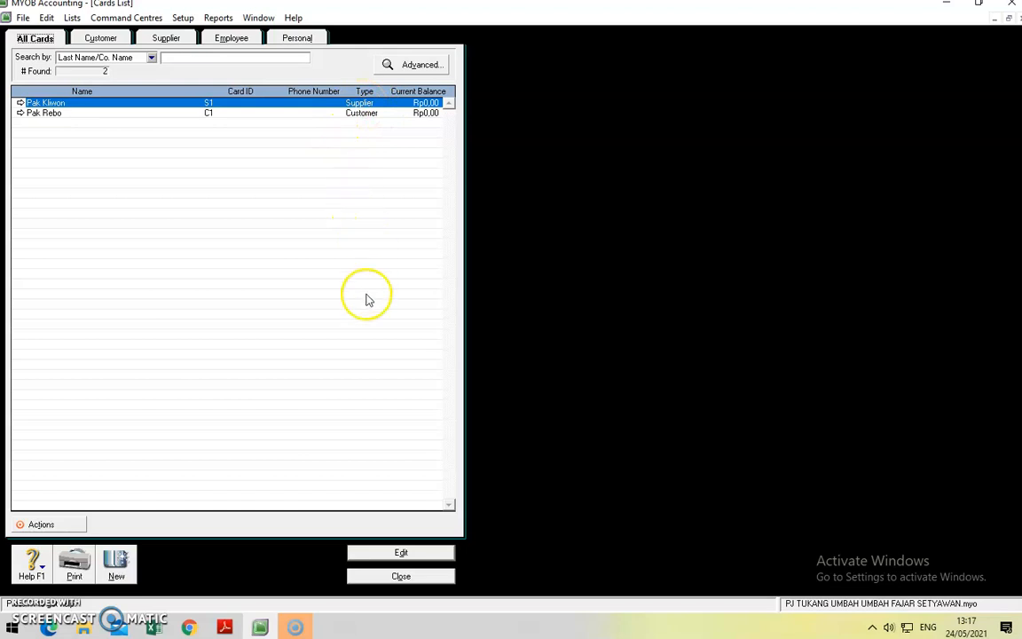
{"action": "left_click", "coordinate": [401, 575]}
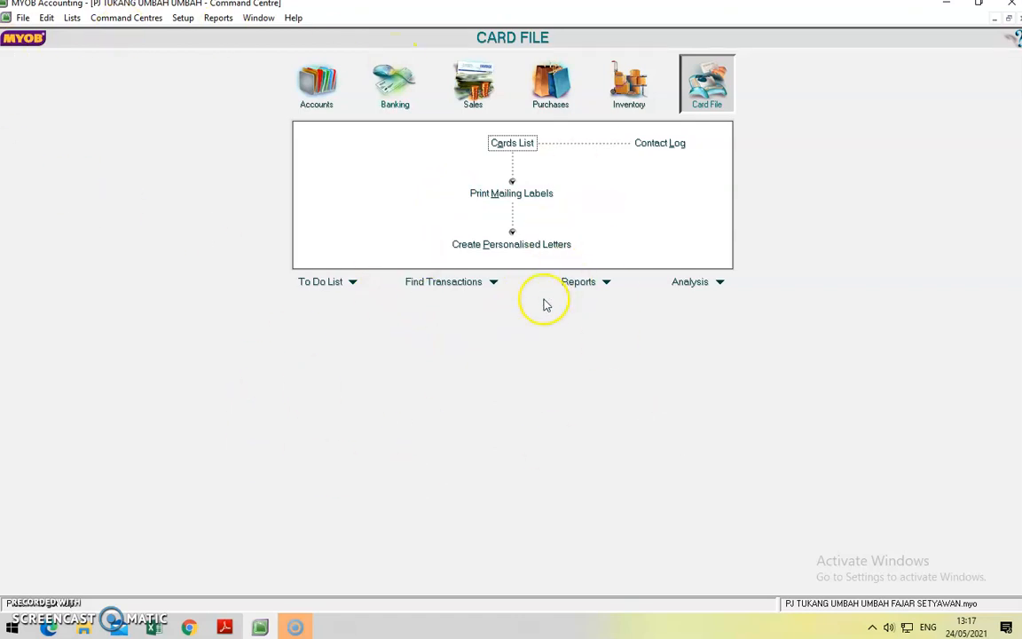
Step: Create a new inventory item with item number J1 and the name Cuci Mobil
{"action": "left_click", "coordinate": [633, 101]}
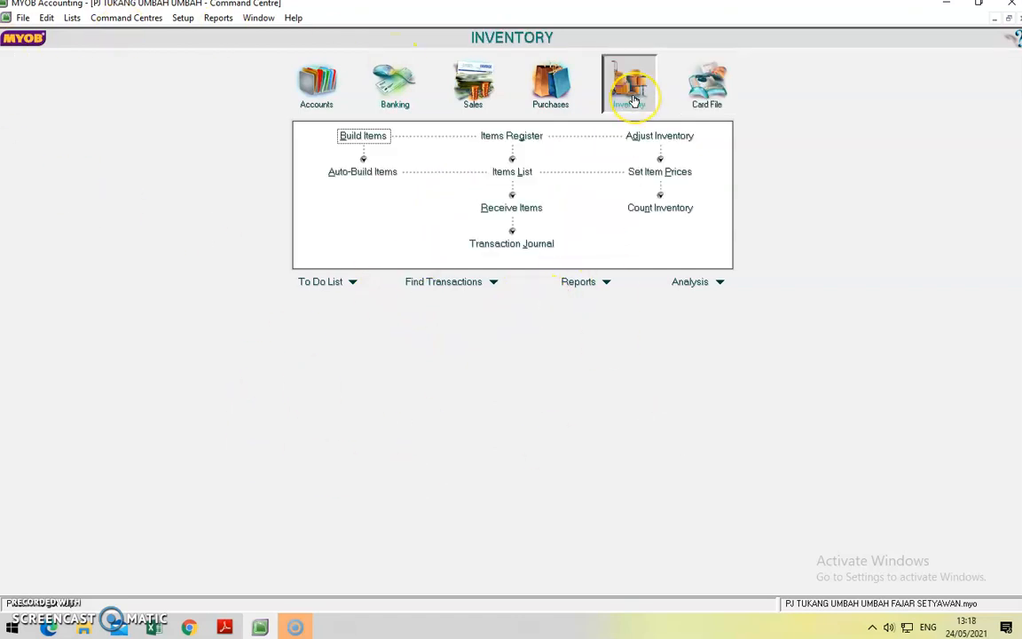
{"action": "left_click", "coordinate": [498, 171]}
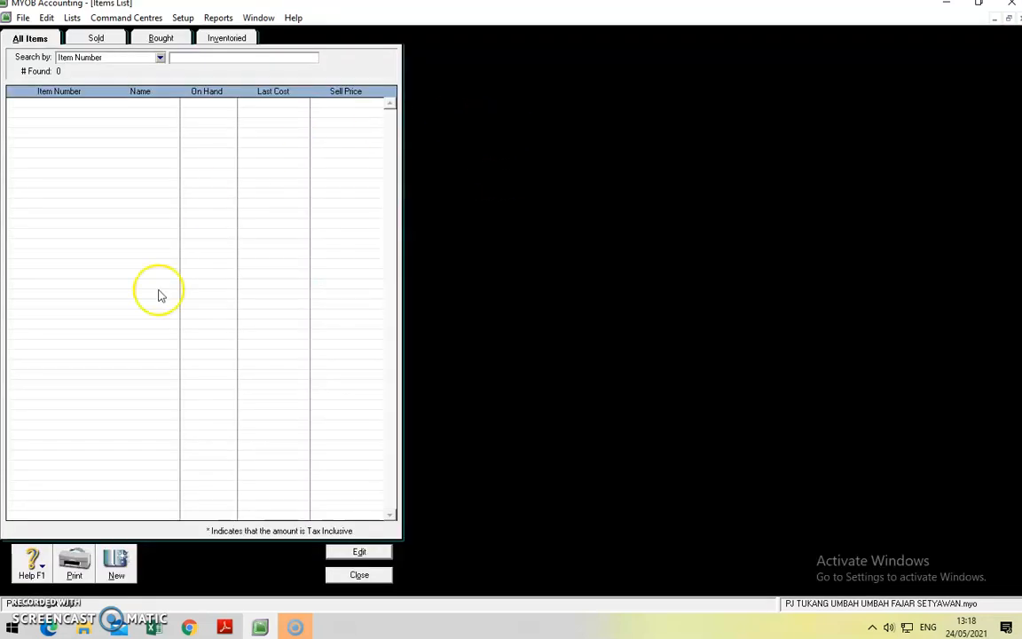
{"action": "left_click", "coordinate": [118, 568]}
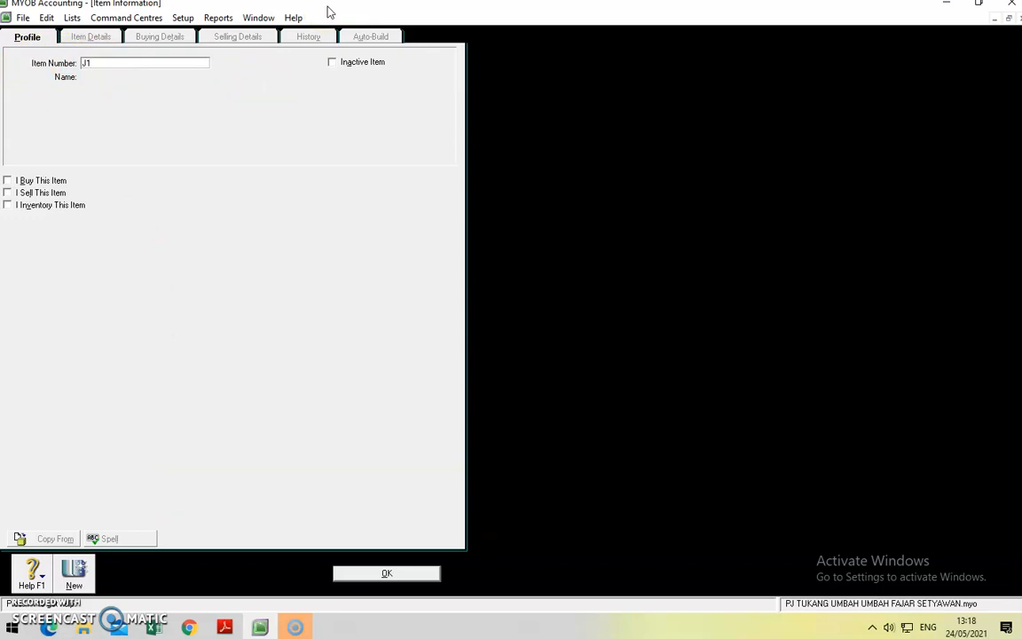
{"action": "key", "text": "Tab"}
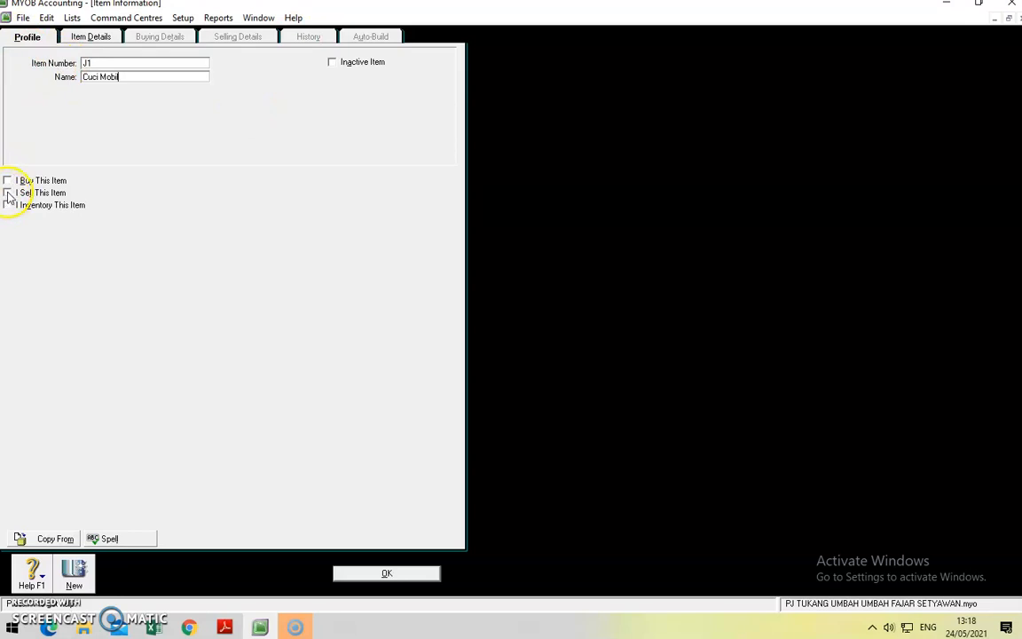
Step: Mark the Cuci Mobil item as sold and track its sales in income account 4-1000 Pendapatan Jasa
{"action": "left_click", "coordinate": [7, 193]}
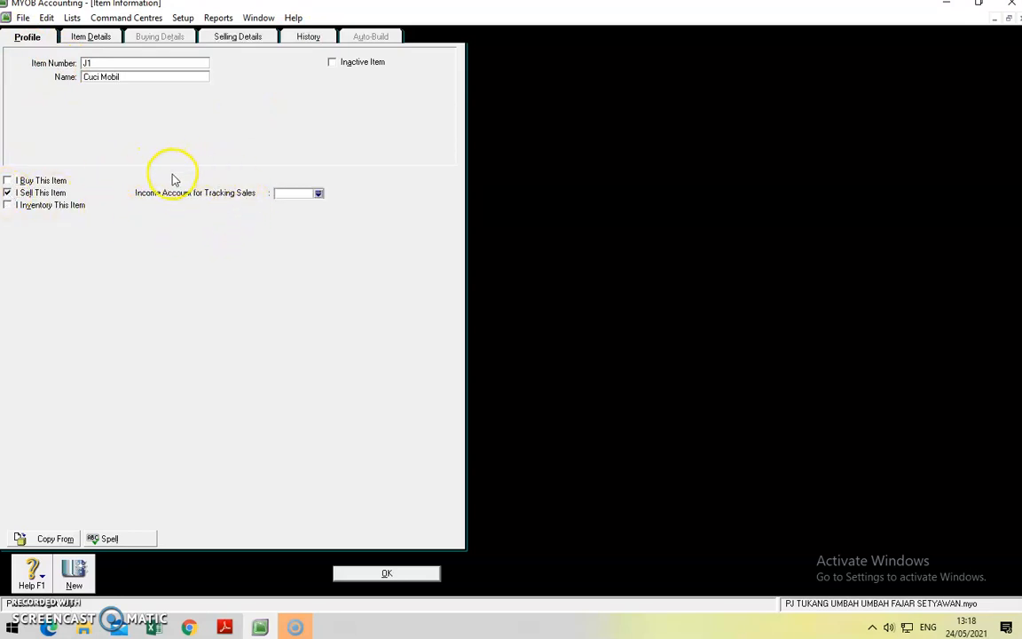
{"action": "left_click", "coordinate": [319, 194]}
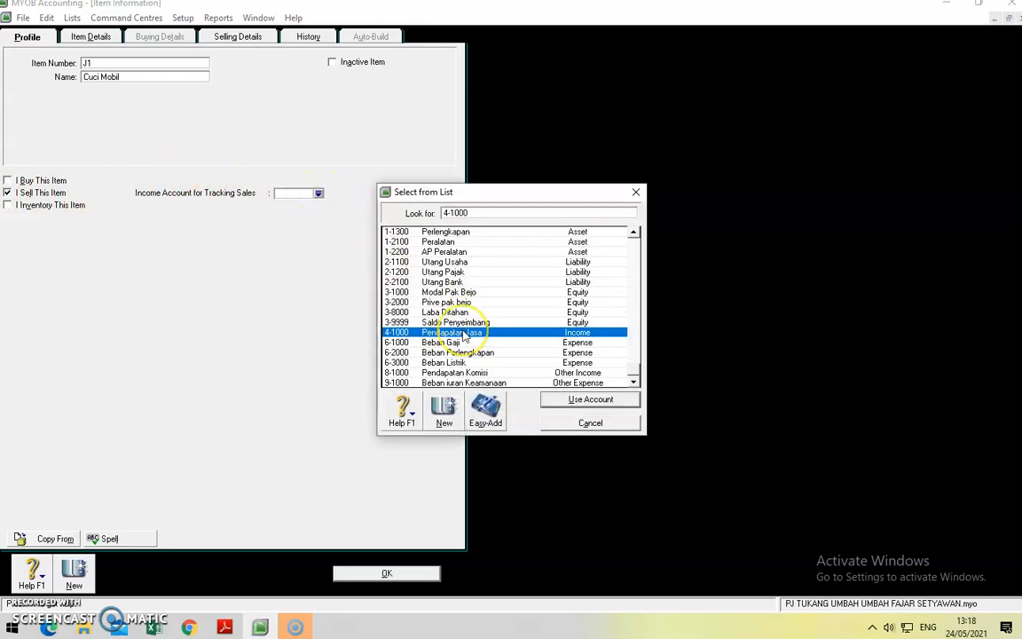
{"action": "double_click", "coordinate": [463, 333]}
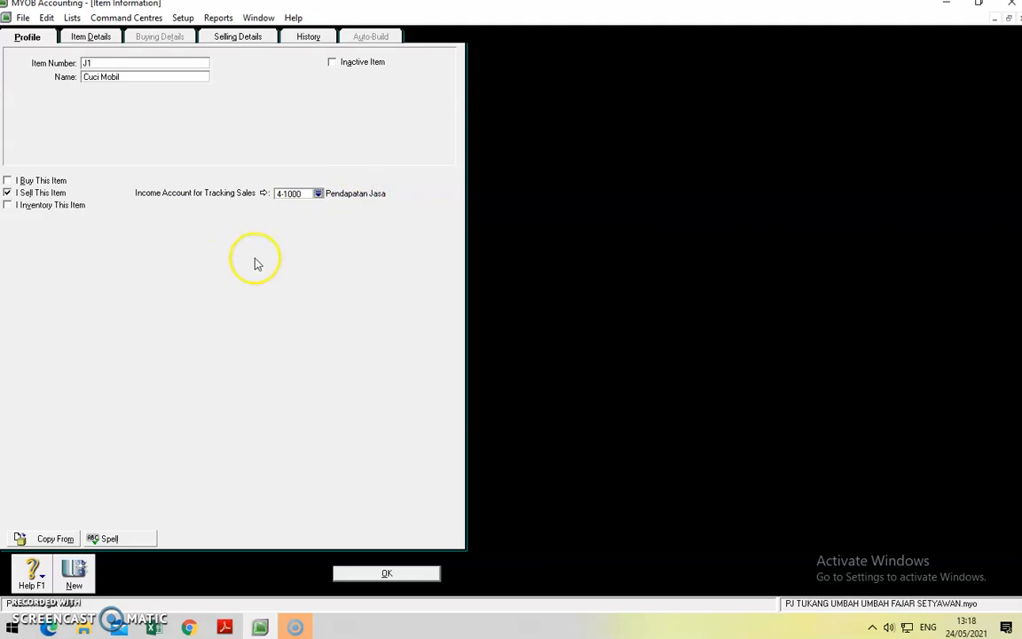
Step: Set the item's base selling price to Rp100.000, its selling unit of measure to Unit and its sales tax code to N-T
{"action": "left_click", "coordinate": [93, 37]}
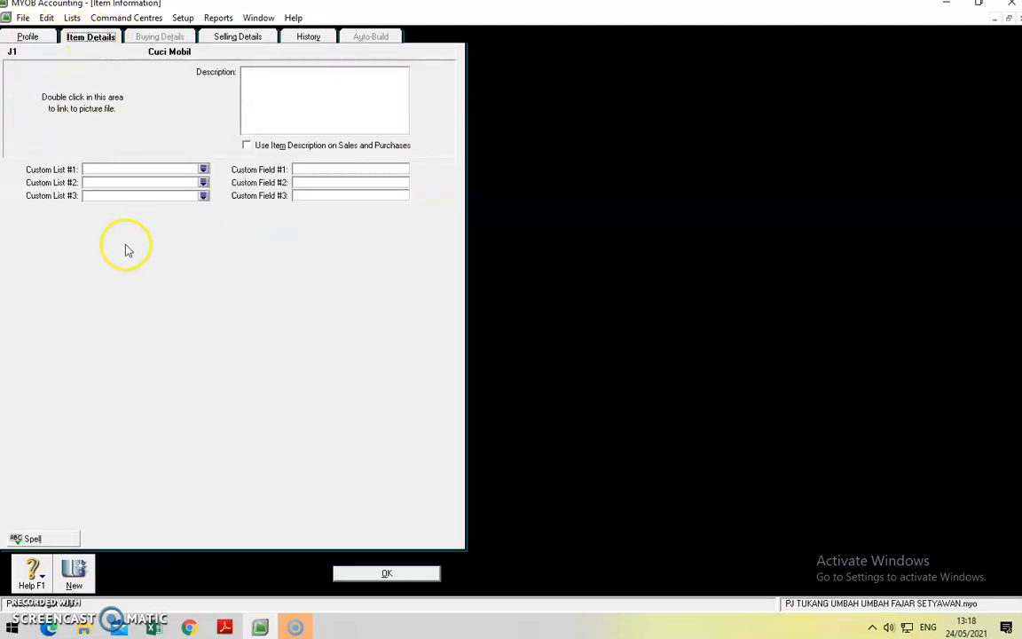
{"action": "left_click", "coordinate": [229, 37]}
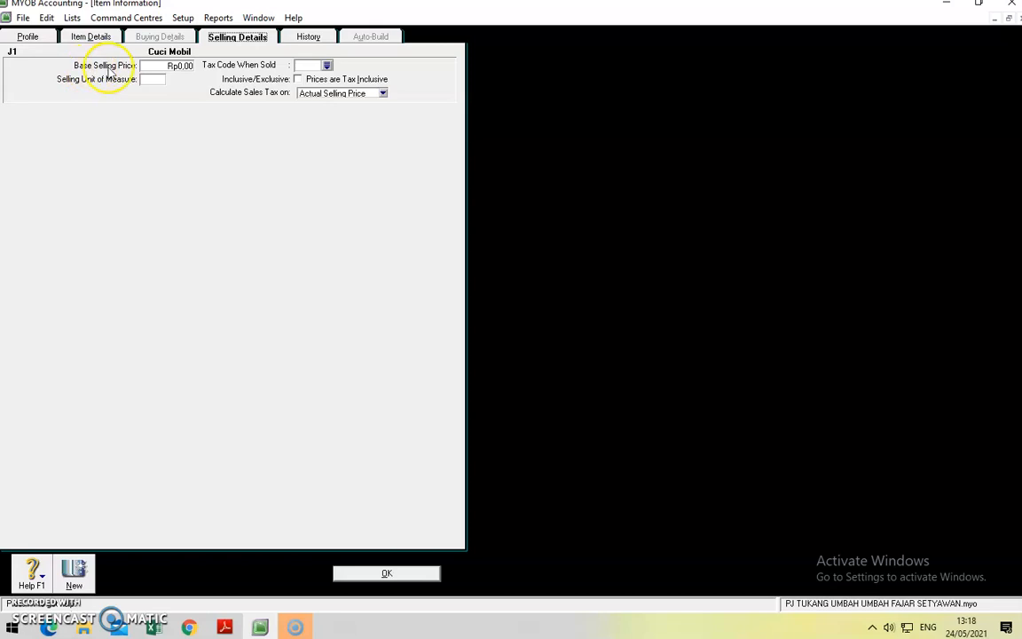
{"action": "left_click", "coordinate": [162, 67]}
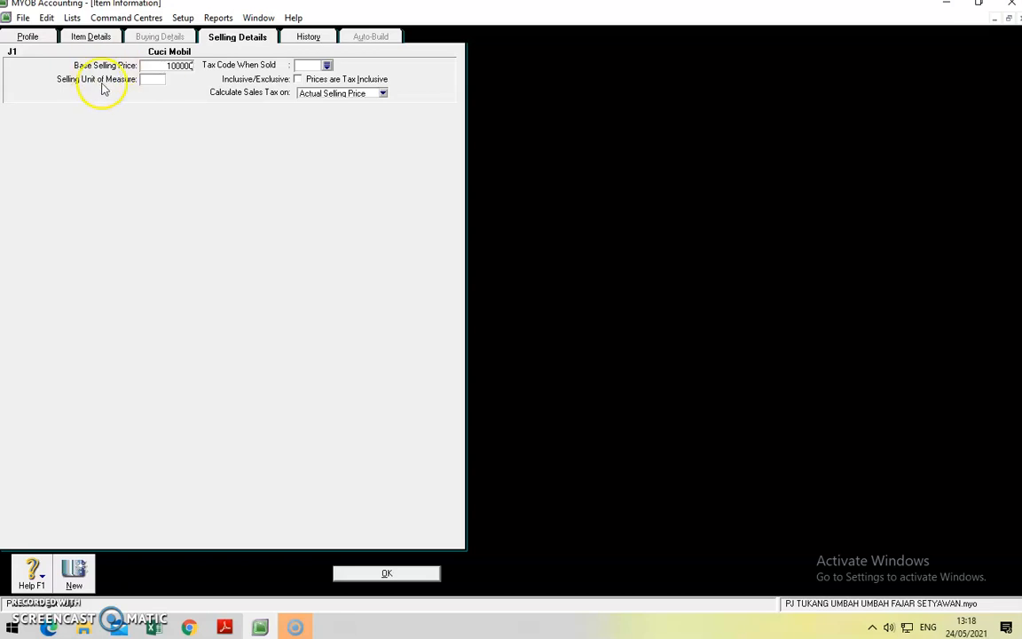
{"action": "left_click", "coordinate": [149, 80]}
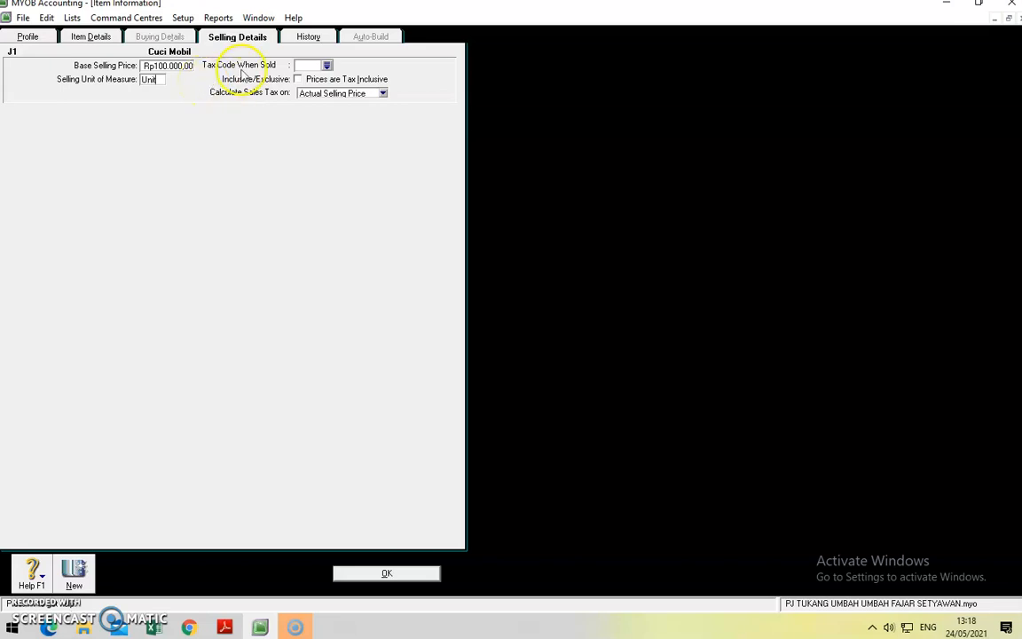
{"action": "left_click", "coordinate": [326, 66]}
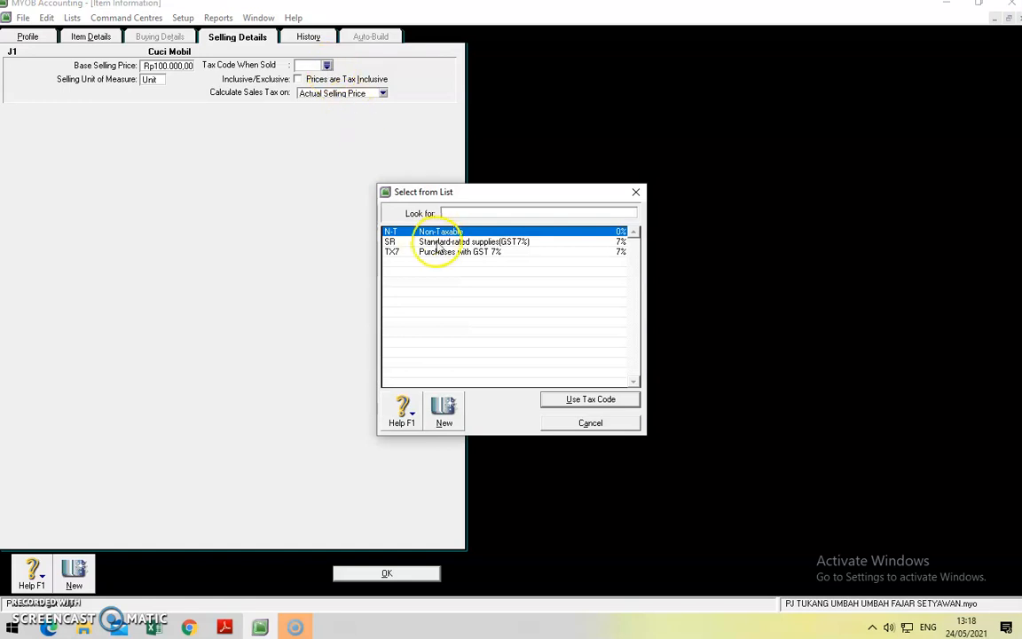
{"action": "double_click", "coordinate": [452, 232]}
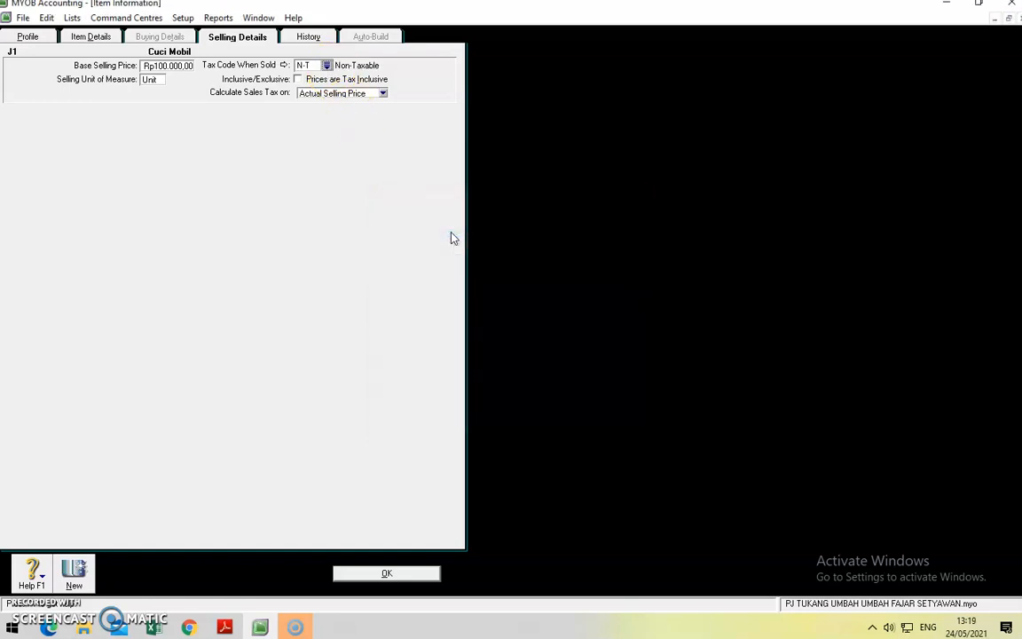
Step: Review the item's history, save the item while ignoring the spelling suggestions, and close the items list
{"action": "left_click", "coordinate": [304, 34]}
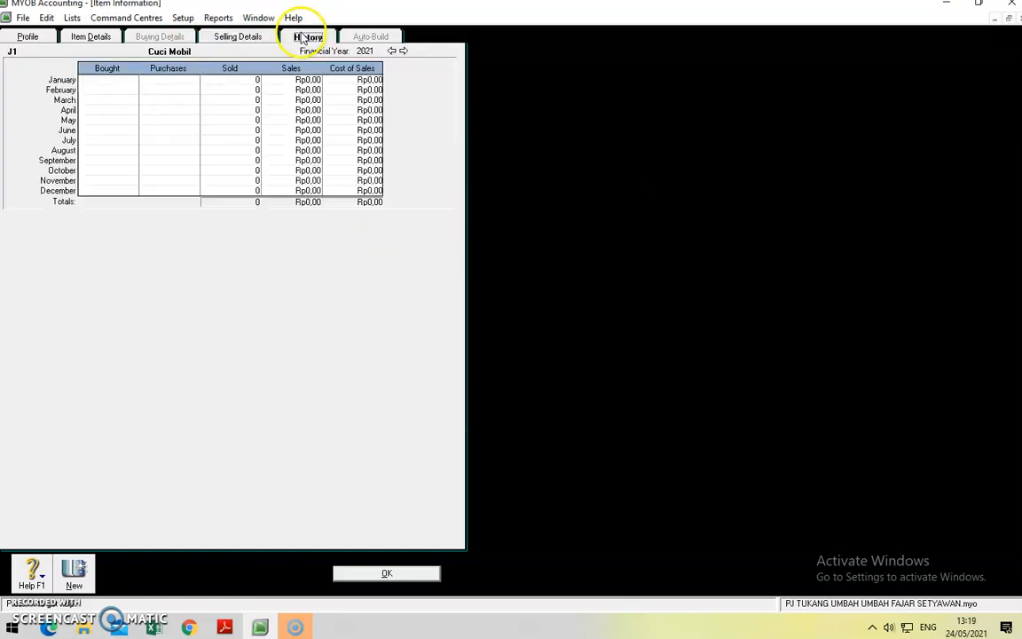
{"action": "left_click", "coordinate": [418, 573]}
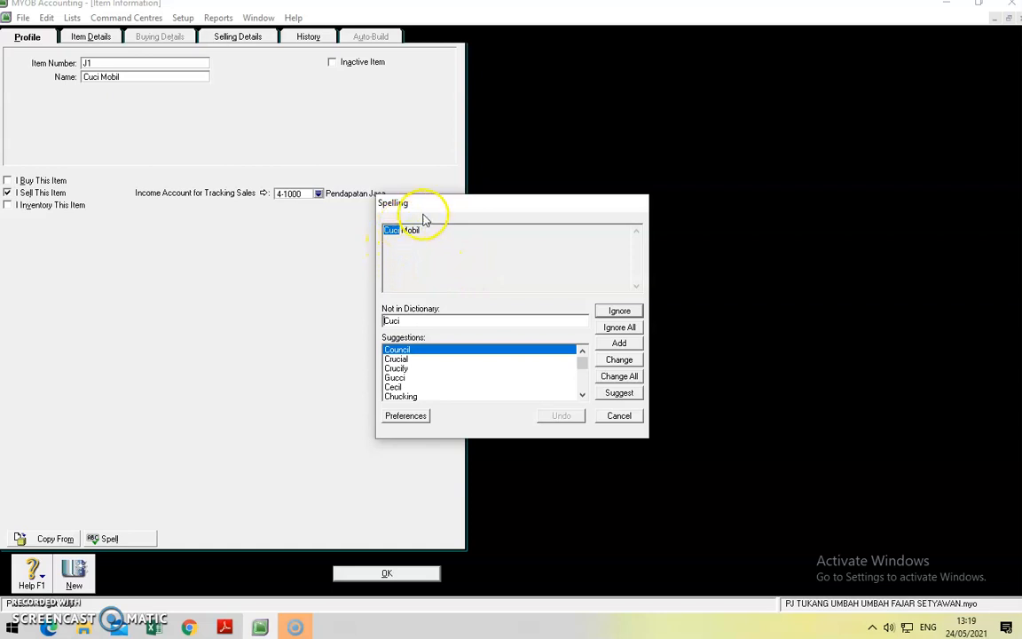
{"action": "left_click", "coordinate": [617, 310]}
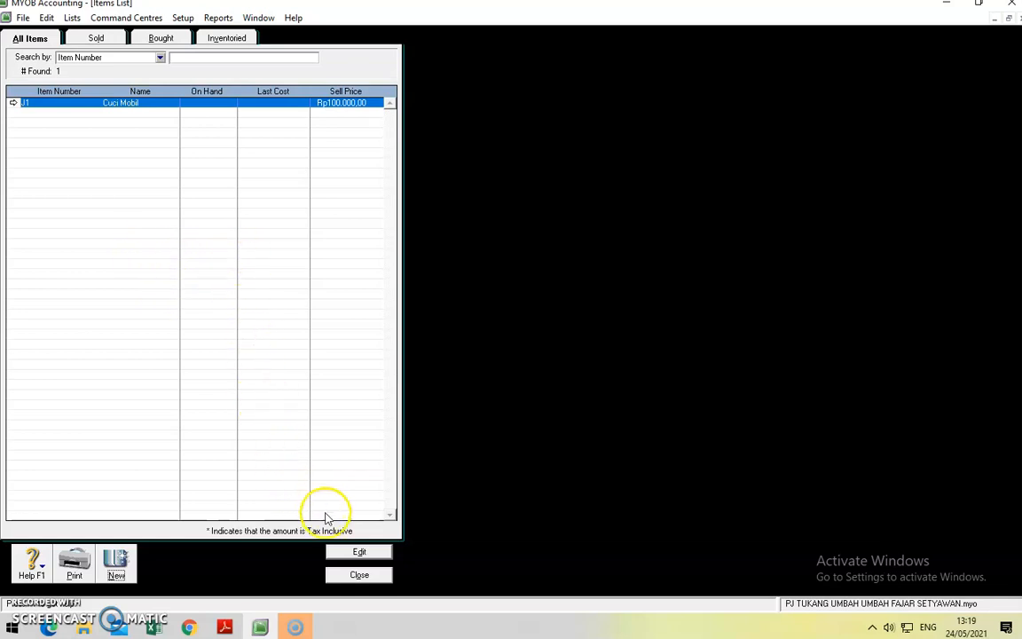
{"action": "left_click", "coordinate": [360, 575]}
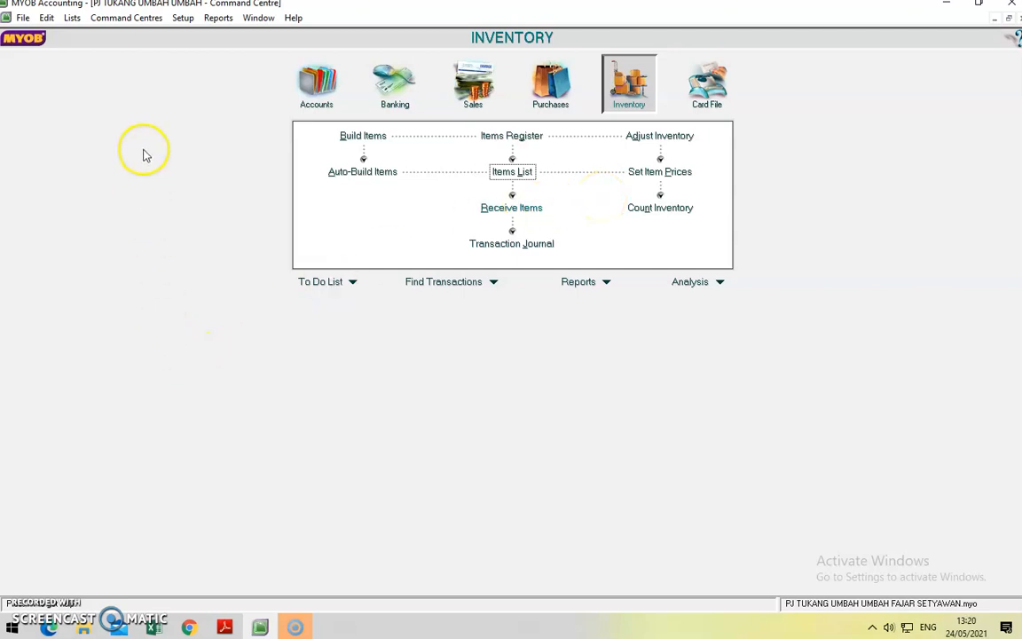
Step: Open the account opening balances and set the Kas (1-1100) balance to Rp15.000.000
{"action": "left_click", "coordinate": [182, 19]}
{"action": "mouse_move", "coordinate": [197, 51]}
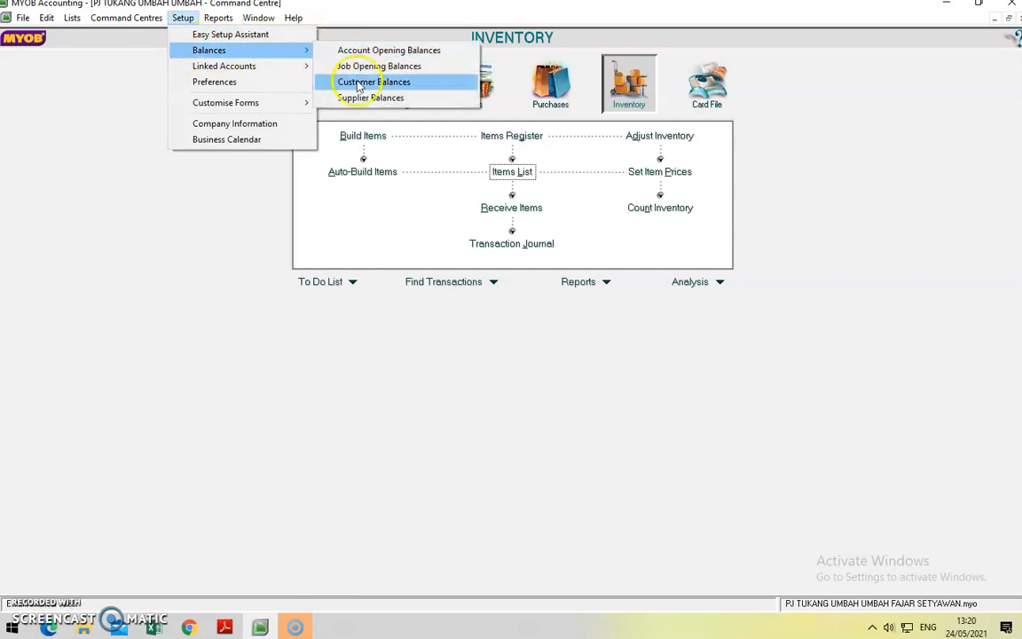
{"action": "left_click", "coordinate": [423, 50]}
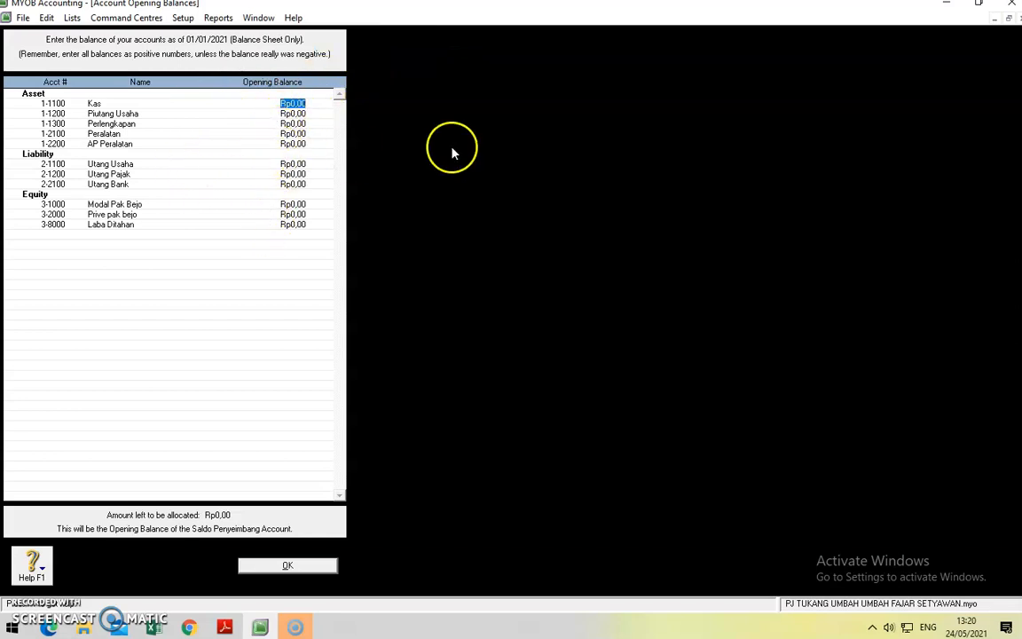
{"action": "type", "text": "15.000."}
{"action": "type", "text": "00"}
{"action": "type", "text": "0000"}
{"action": "key", "text": "Tab"}
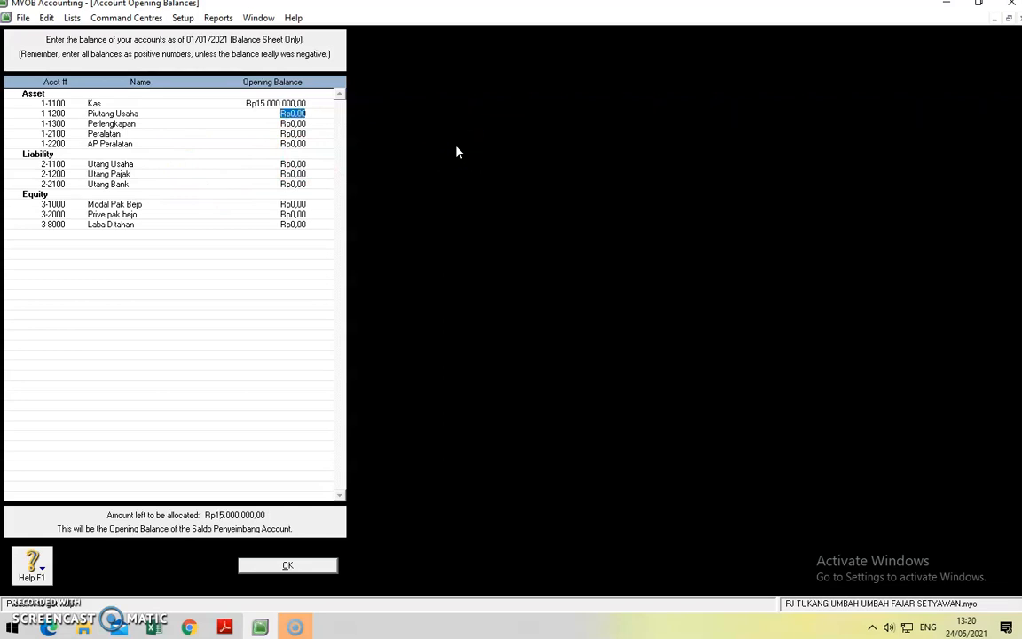
Step: Set the opening balances of Piutang Usaha (1-1200) and Perlengkapan (1-1300) to Rp1.000.000 each
{"action": "type", "text": "1000000"}
{"action": "key", "text": "Tab"}
{"action": "type", "text": "1.000."}
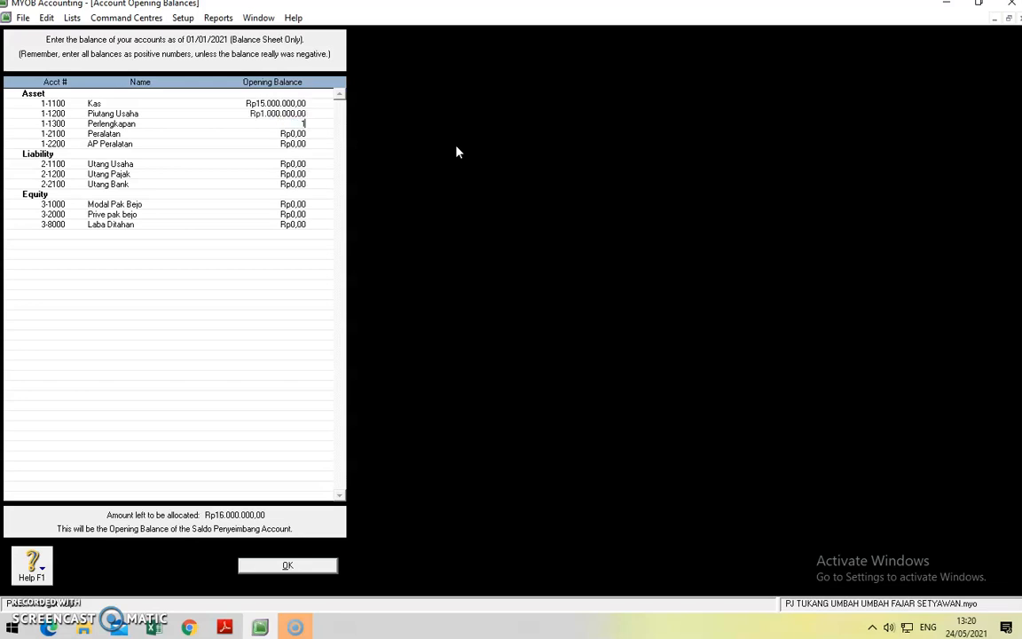
{"action": "type", "text": "000000"}
{"action": "key", "text": "Tab"}
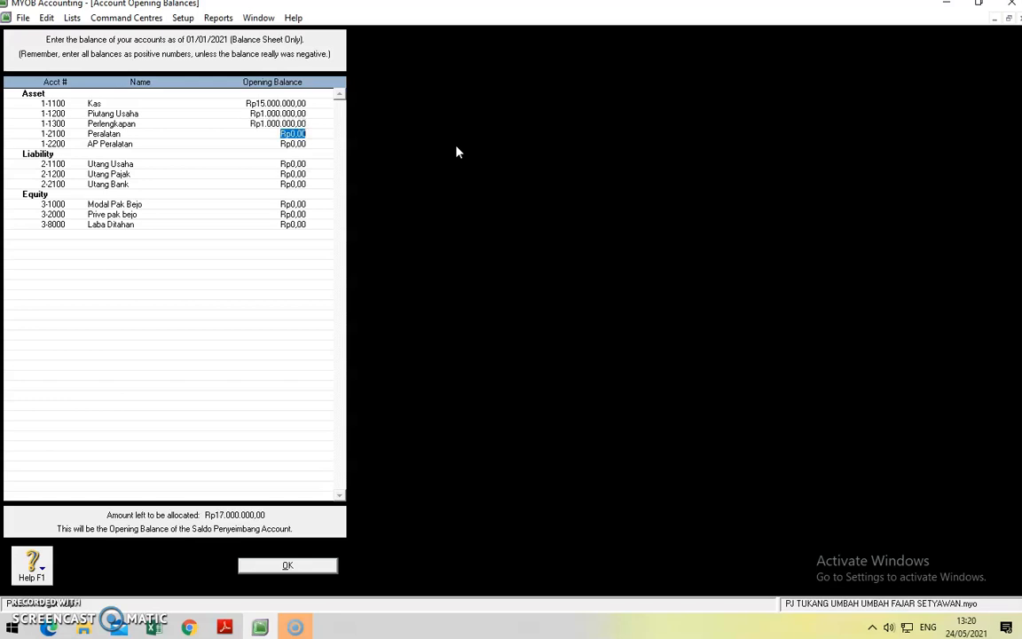
Step: Set the opening balance of Peralatan (1-2100) to Rp5.000.000 and of AP Peralatan (1-2200) to -Rp1.000.000
{"action": "type", "text": "5.000."}
{"action": "type", "text": "000000"}
{"action": "key", "text": "Tab"}
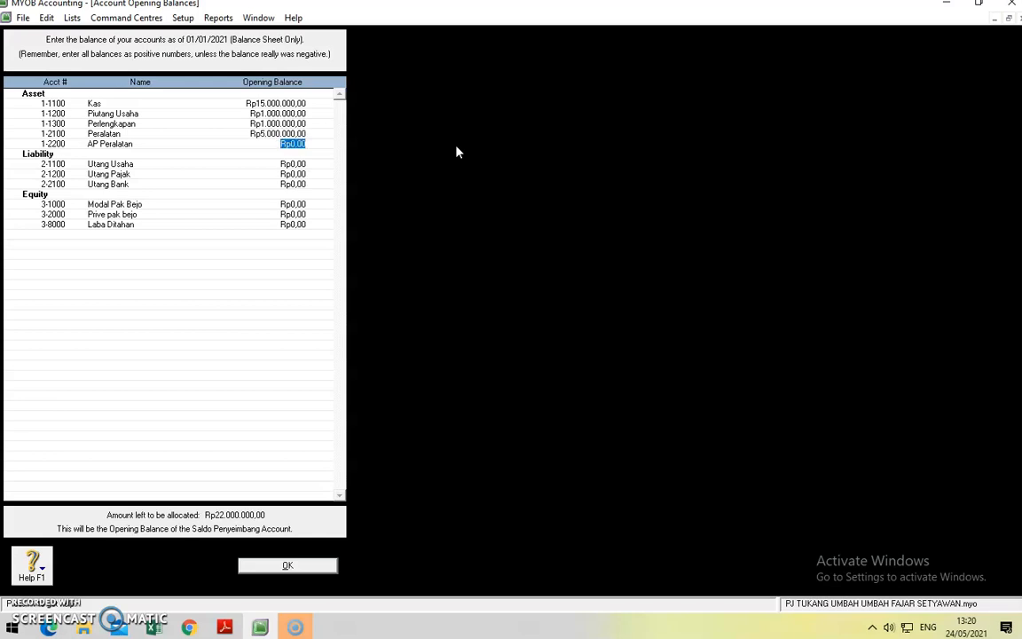
{"action": "type", "text": "-"}
{"action": "type", "text": "-10000"}
{"action": "key", "text": "Tab"}
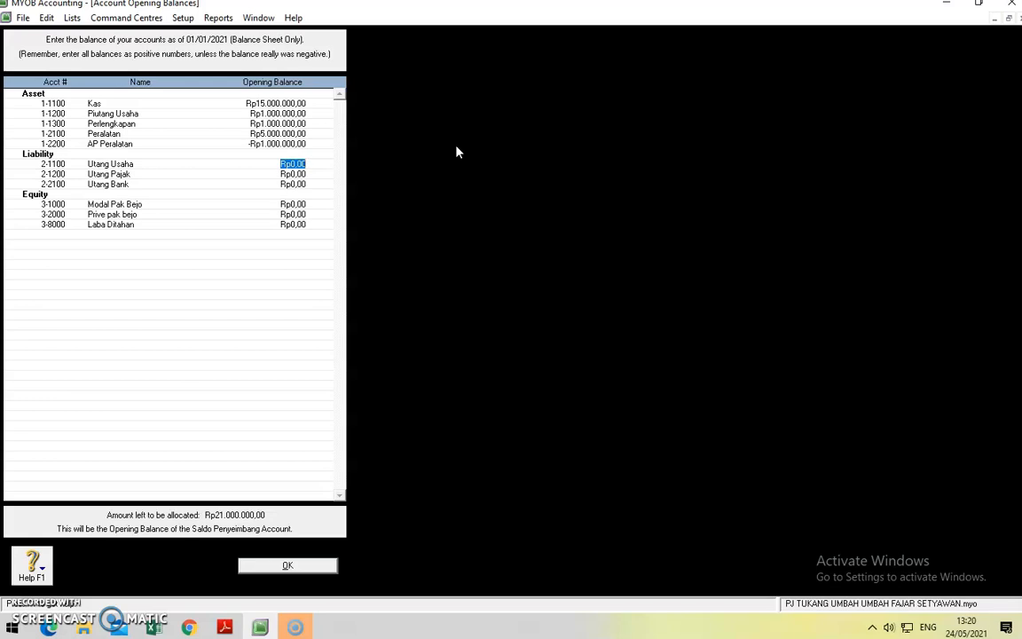
Step: Set the opening balance of Utang Usaha (2-1100) to Rp1.000.000 and of Utang Bank (2-2100) to Rp2.000.000
{"action": "type", "text": "1000000"}
{"action": "key", "text": "Tab"}
{"action": "key", "text": "Tab"}
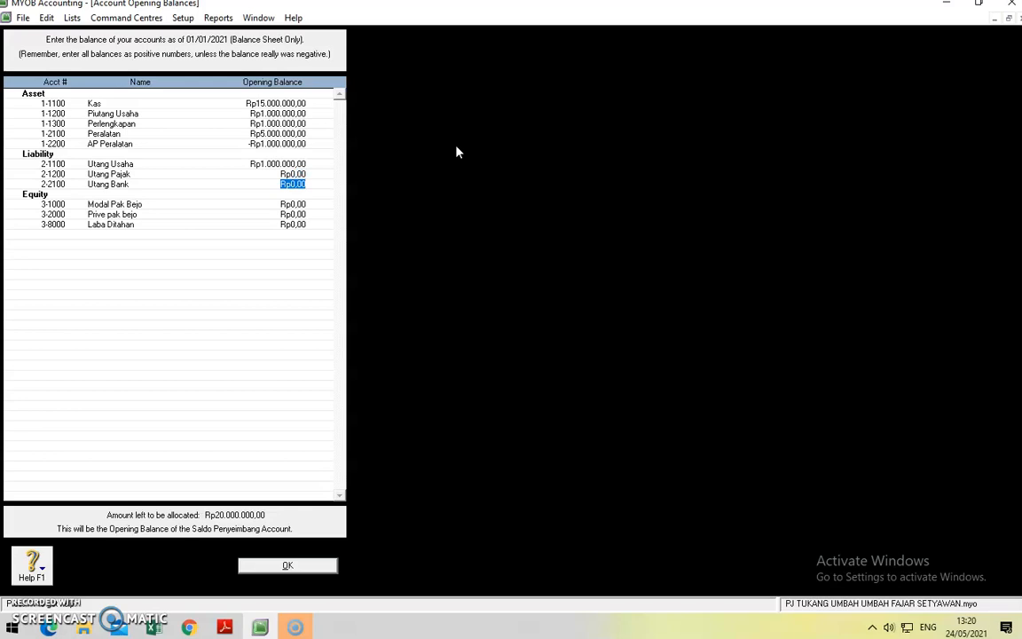
{"action": "type", "text": "20000"}
{"action": "key", "text": "Tab"}
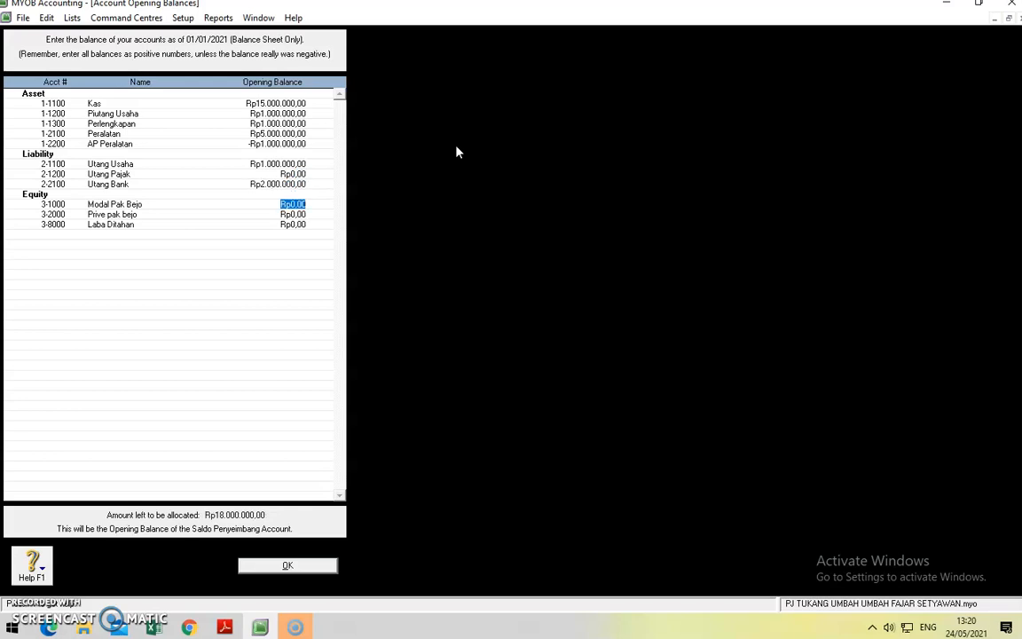
Step: Set the opening balance of the owner's capital account (3-1000) to Rp18.000.000
{"action": "type", "text": "18.0"}
{"action": "type", "text": "00.000"}
{"action": "key", "text": "Tab"}
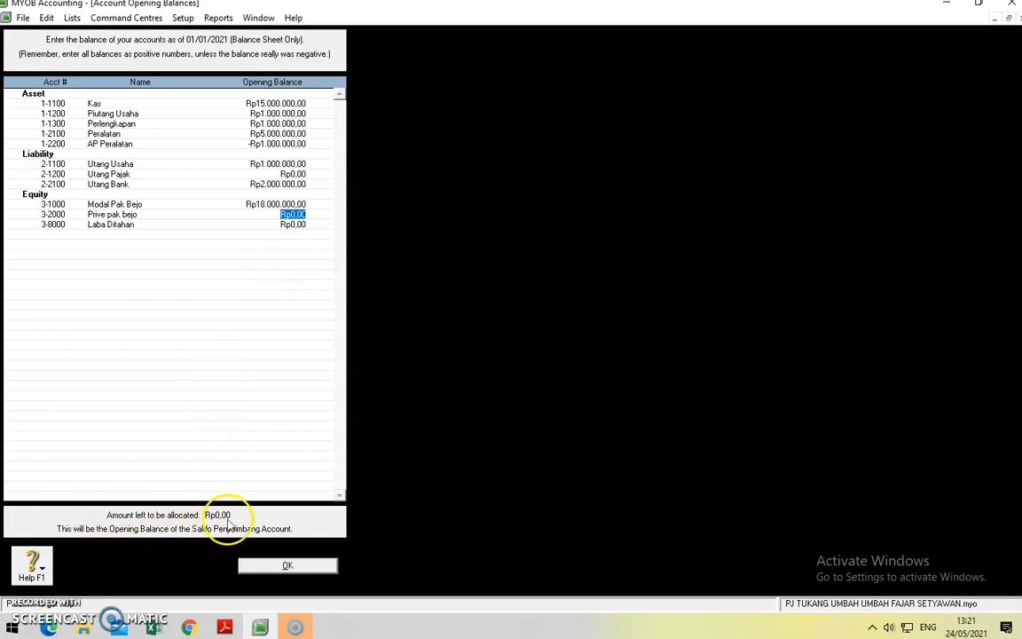
Step: Accept the account opening balances and add a historical sale for the listed customer from the customer balances
{"action": "left_click", "coordinate": [297, 566]}
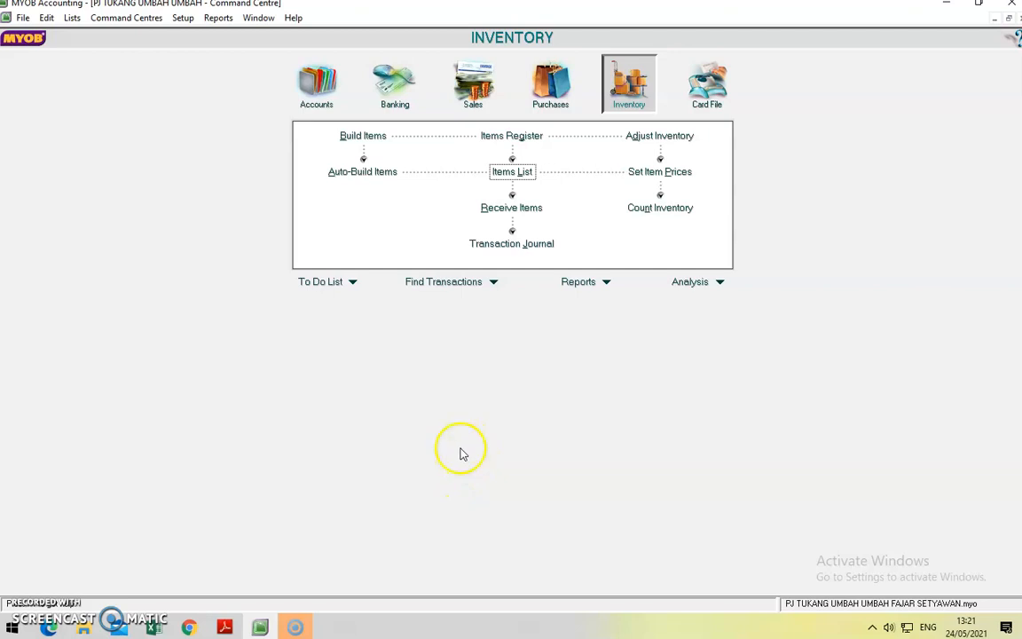
{"action": "left_click", "coordinate": [183, 17]}
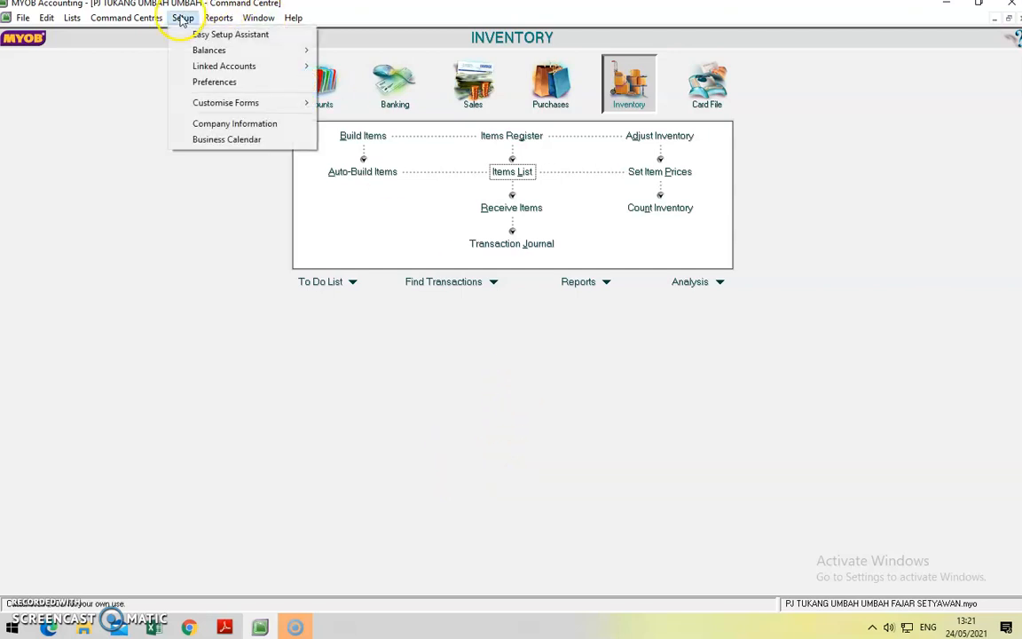
{"action": "mouse_move", "coordinate": [202, 52]}
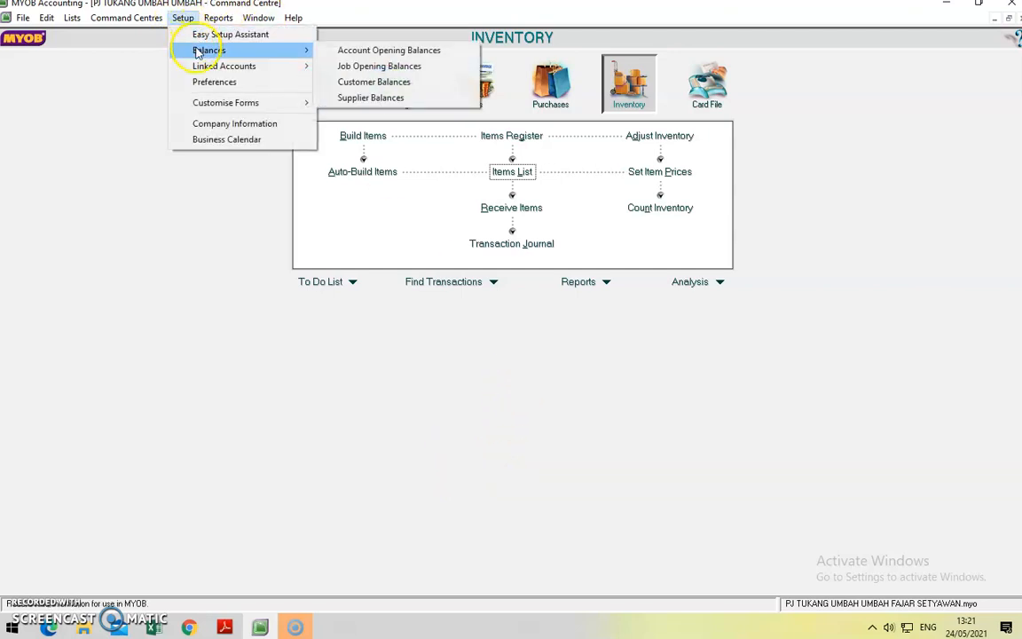
{"action": "left_click", "coordinate": [373, 82]}
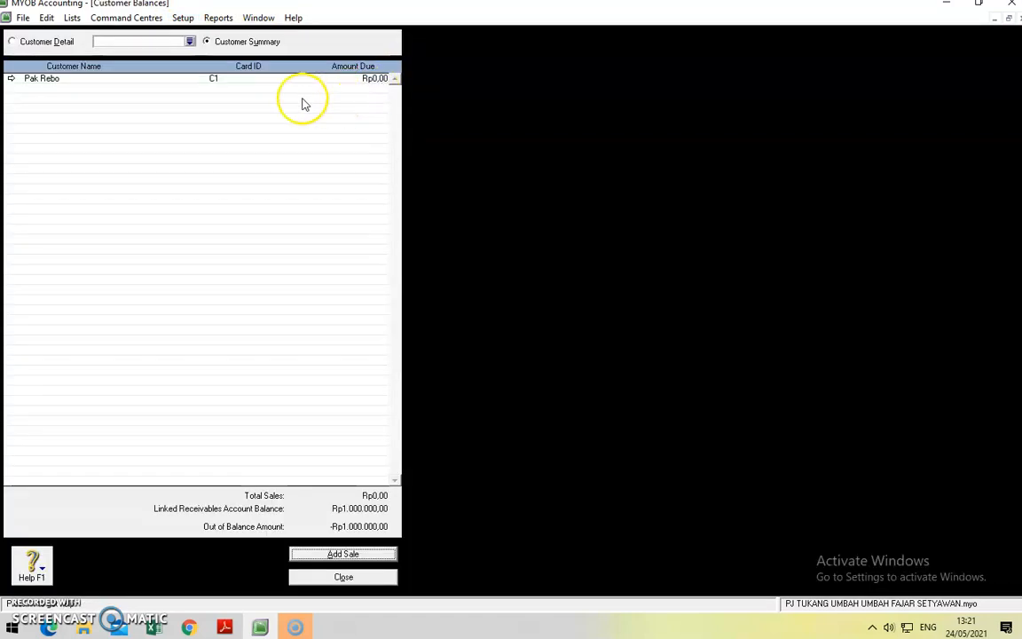
{"action": "left_click", "coordinate": [190, 42]}
{"action": "double_click", "coordinate": [409, 236]}
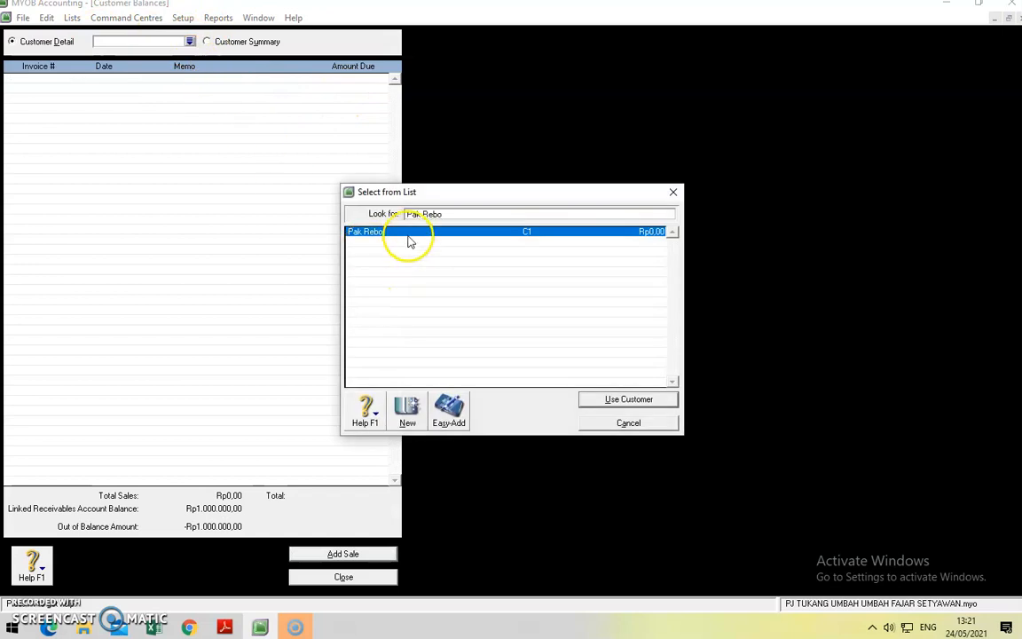
{"action": "left_click", "coordinate": [339, 554]}
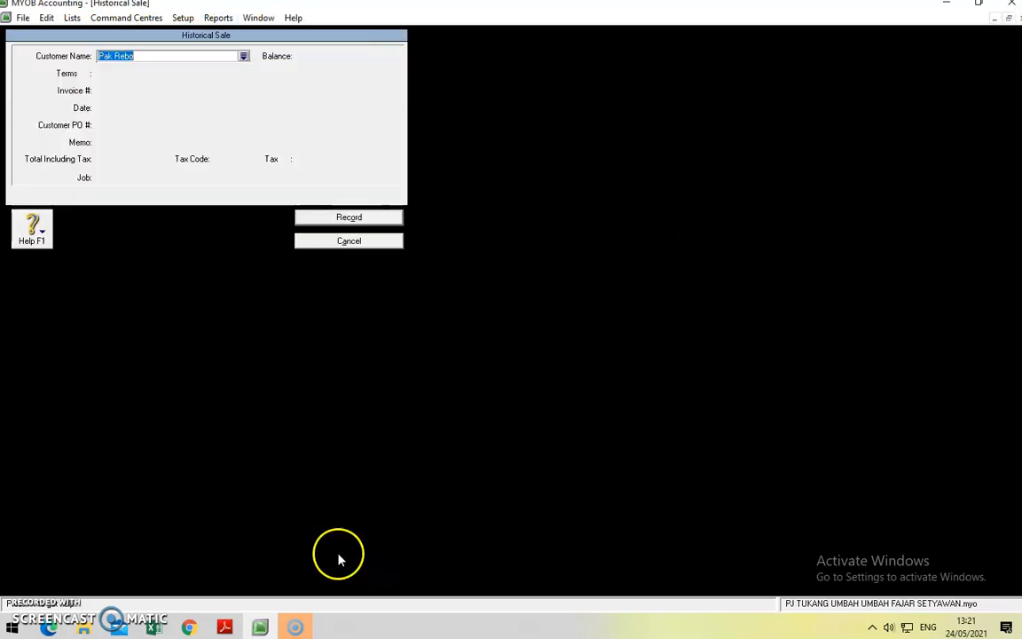
Step: Set the historical sale's invoice number to R2612 and its date to 26/12/2020
{"action": "left_click", "coordinate": [151, 90]}
{"action": "left_click", "coordinate": [137, 91]}
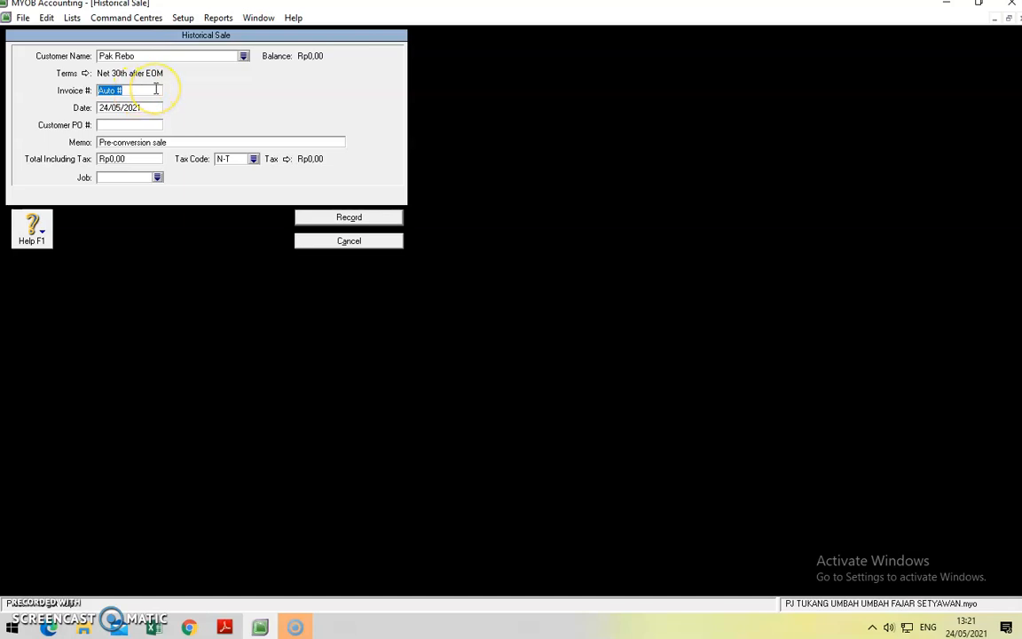
{"action": "type", "text": "R2612"}
{"action": "left_click", "coordinate": [146, 107]}
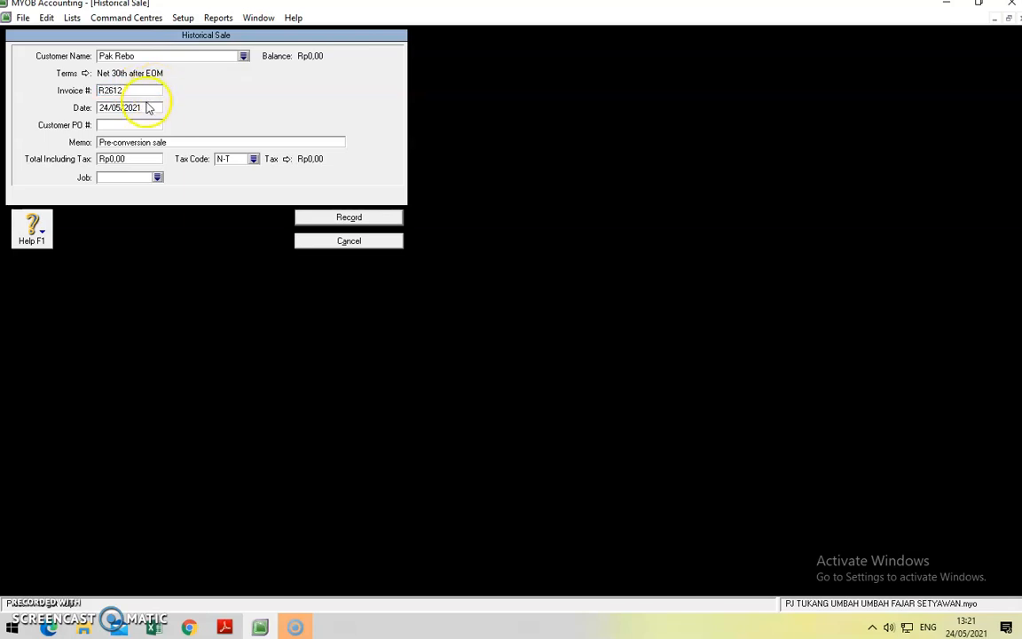
{"action": "type", "text": "26.12.20"}
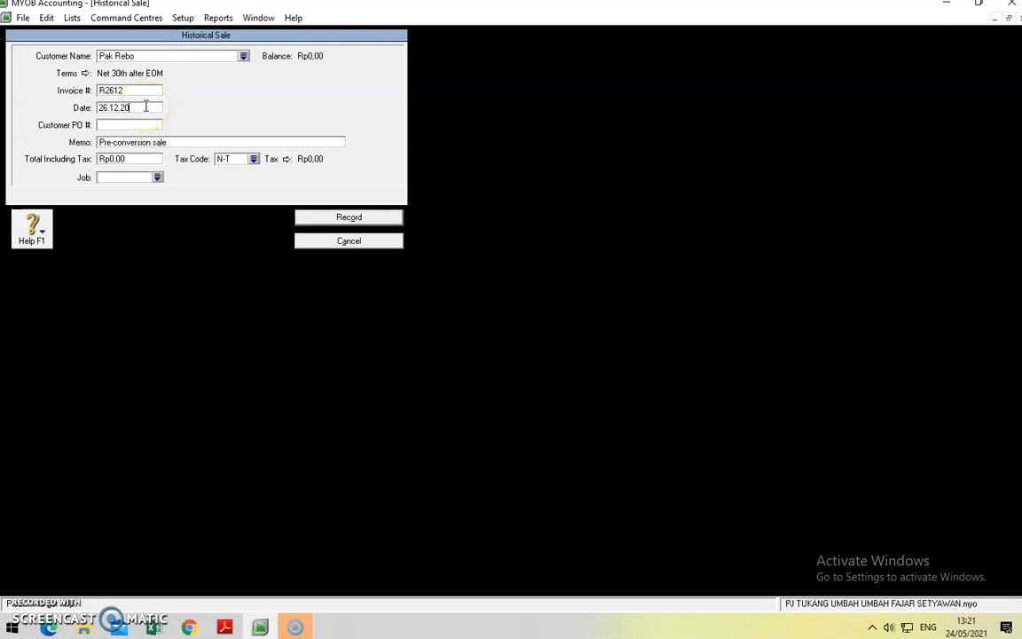
Step: Enter "Saldo Awal Piutang" as the sale's memo and Rp1.000.000 as its total including tax
{"action": "left_click", "coordinate": [134, 142]}
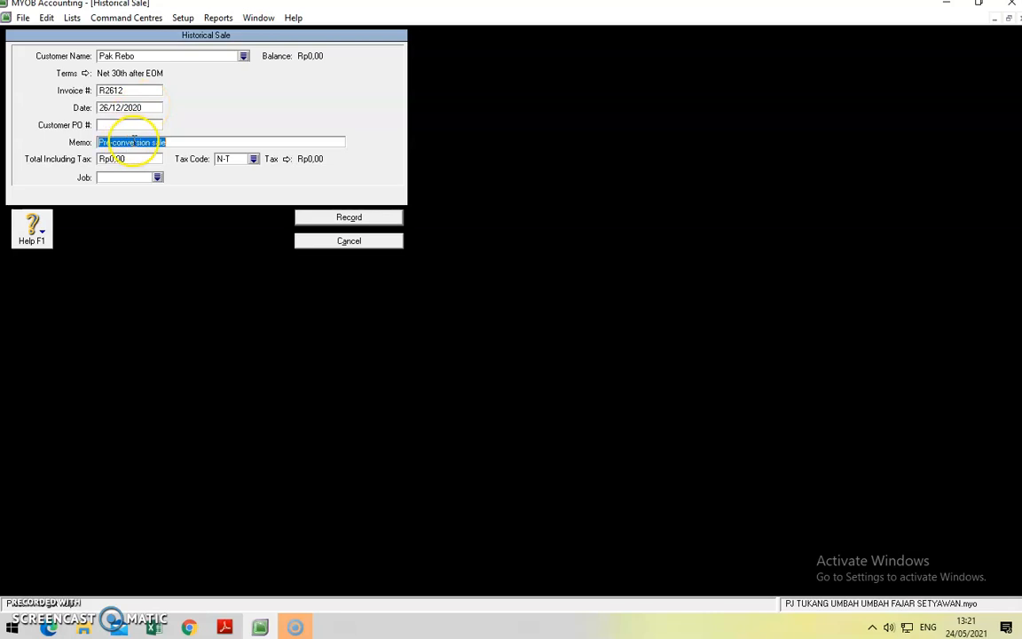
{"action": "type", "text": "Saldo Awal Piutang"}
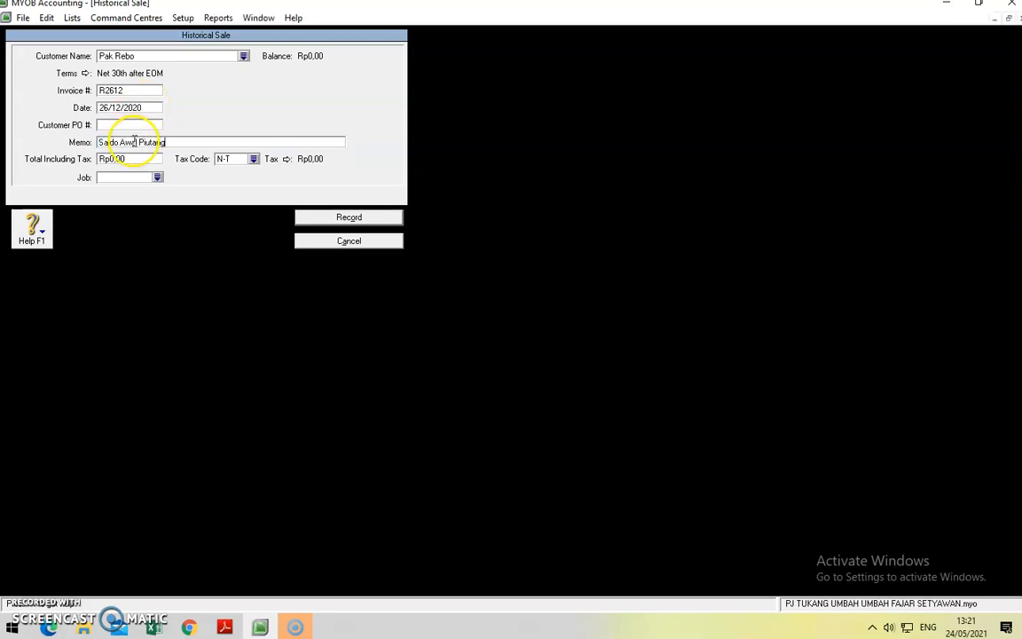
{"action": "left_click", "coordinate": [127, 157]}
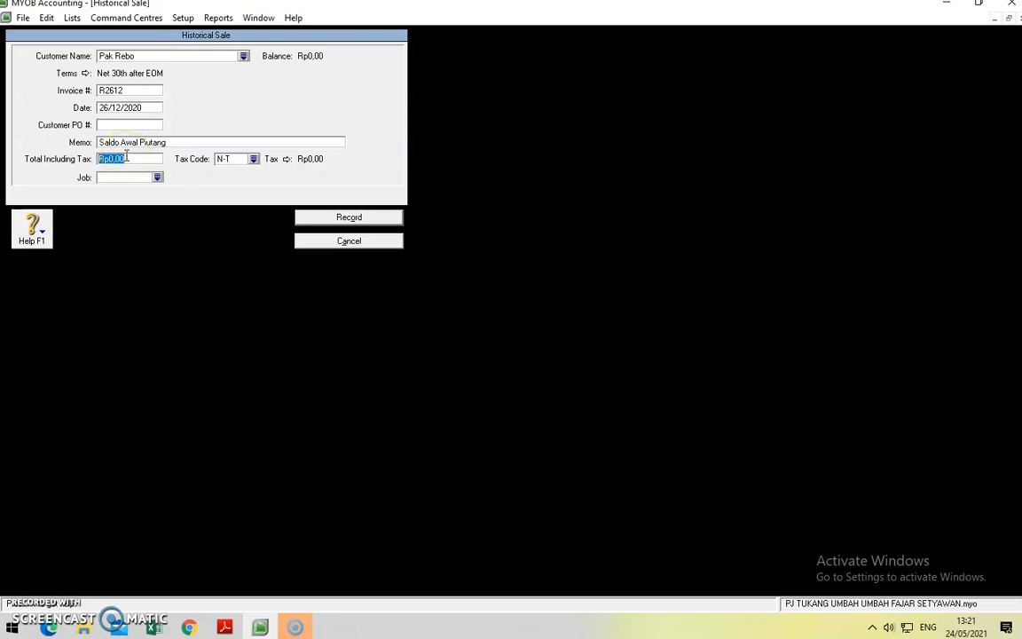
{"action": "type", "text": "1.000.000"}
Step: Apply the non-taxable tax code N-T to the historical sale, record it and close the customer balances
{"action": "left_click", "coordinate": [253, 159]}
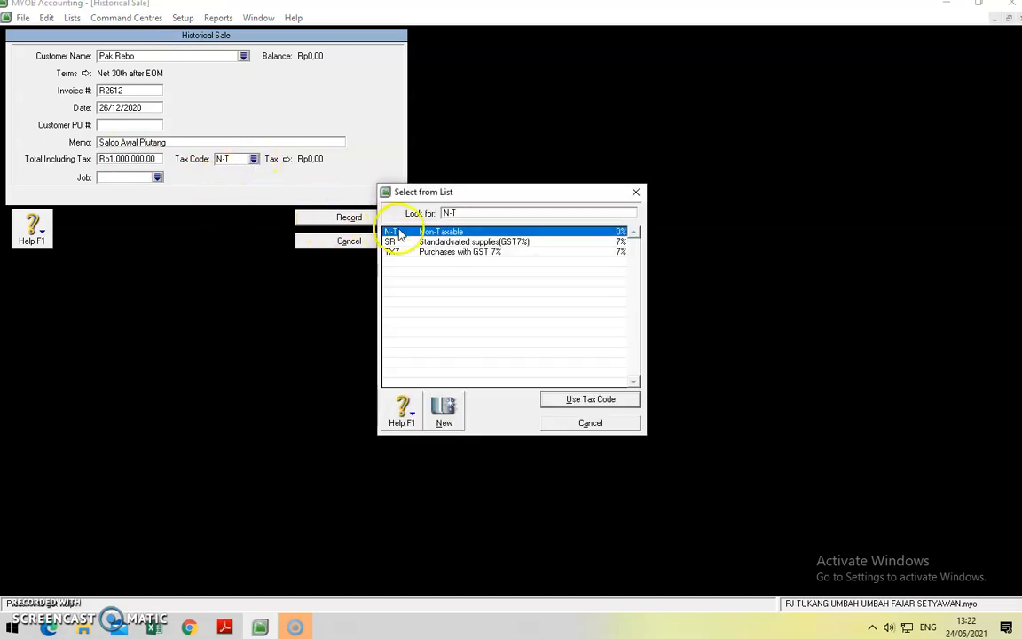
{"action": "double_click", "coordinate": [398, 232]}
{"action": "left_click", "coordinate": [352, 218]}
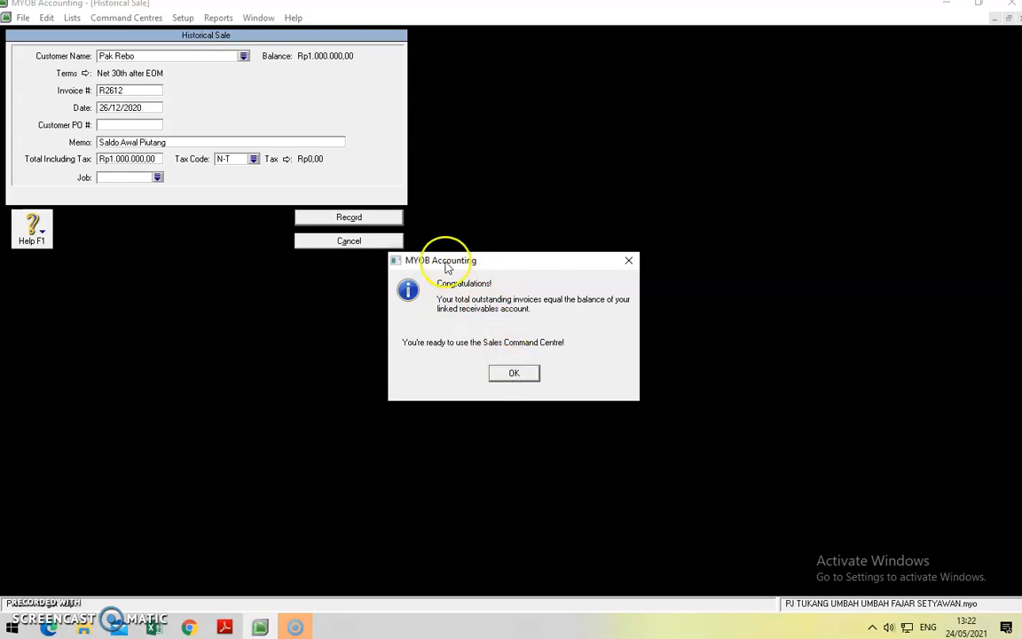
{"action": "left_click", "coordinate": [520, 376]}
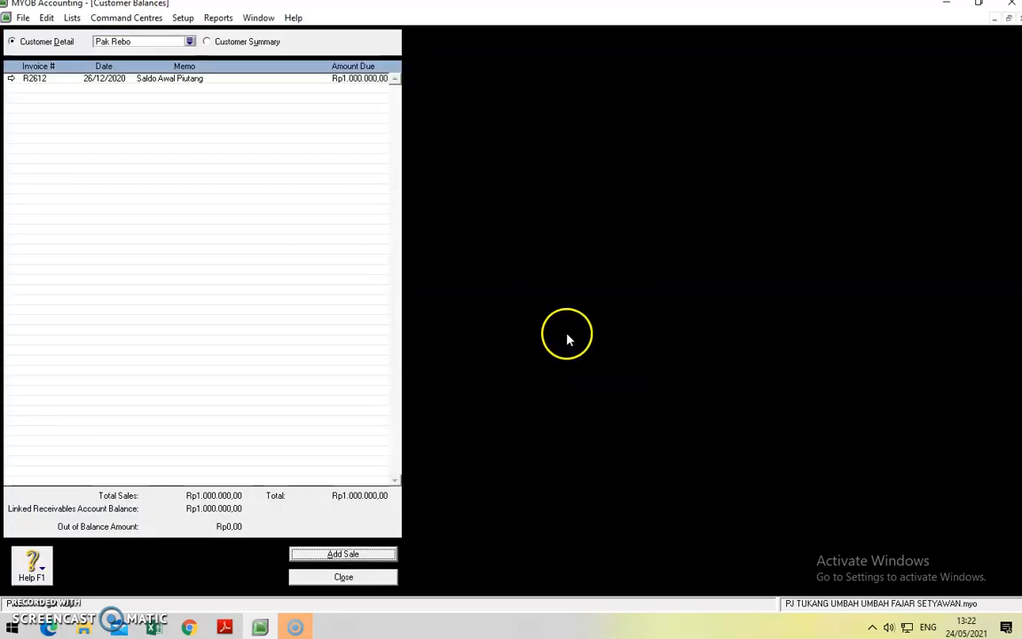
{"action": "left_click", "coordinate": [355, 577]}
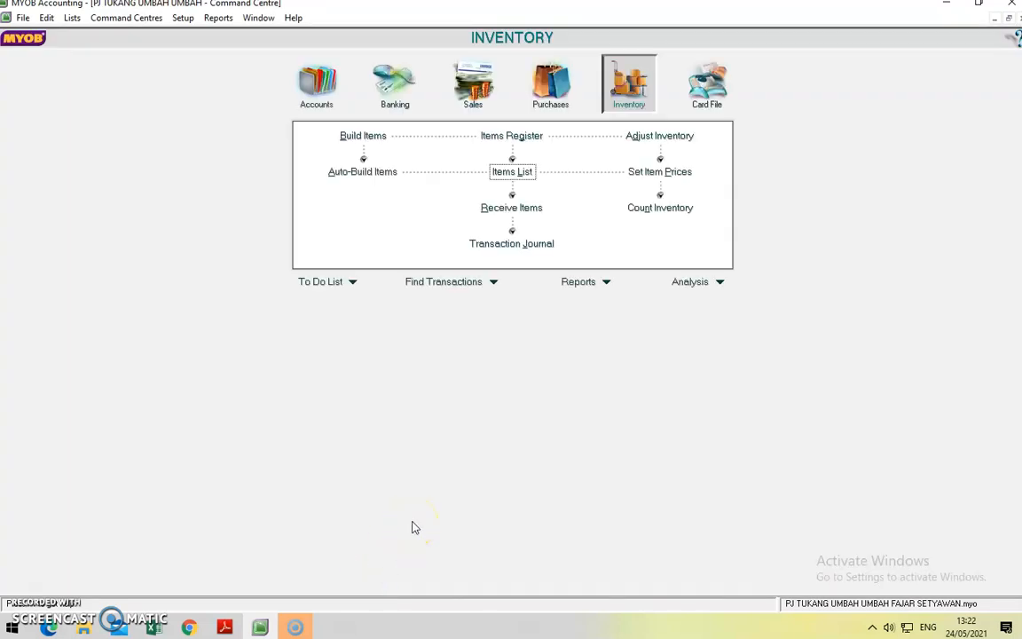
Step: Add a historical purchase for the listed supplier from the supplier balances
{"action": "left_click", "coordinate": [183, 19]}
{"action": "mouse_move", "coordinate": [194, 50]}
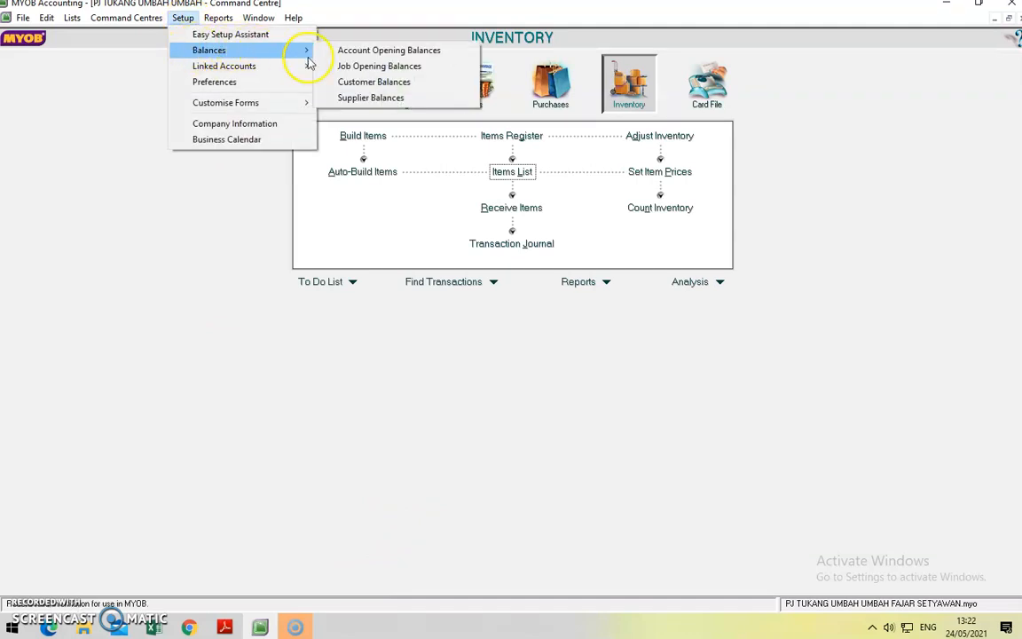
{"action": "left_click", "coordinate": [373, 98]}
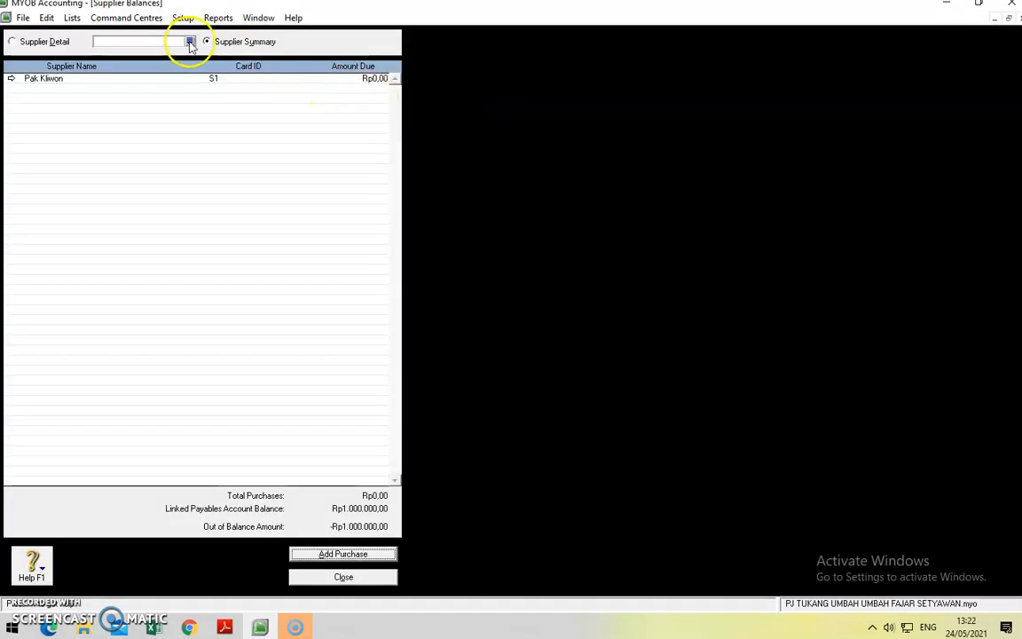
{"action": "left_click", "coordinate": [189, 42]}
{"action": "double_click", "coordinate": [384, 231]}
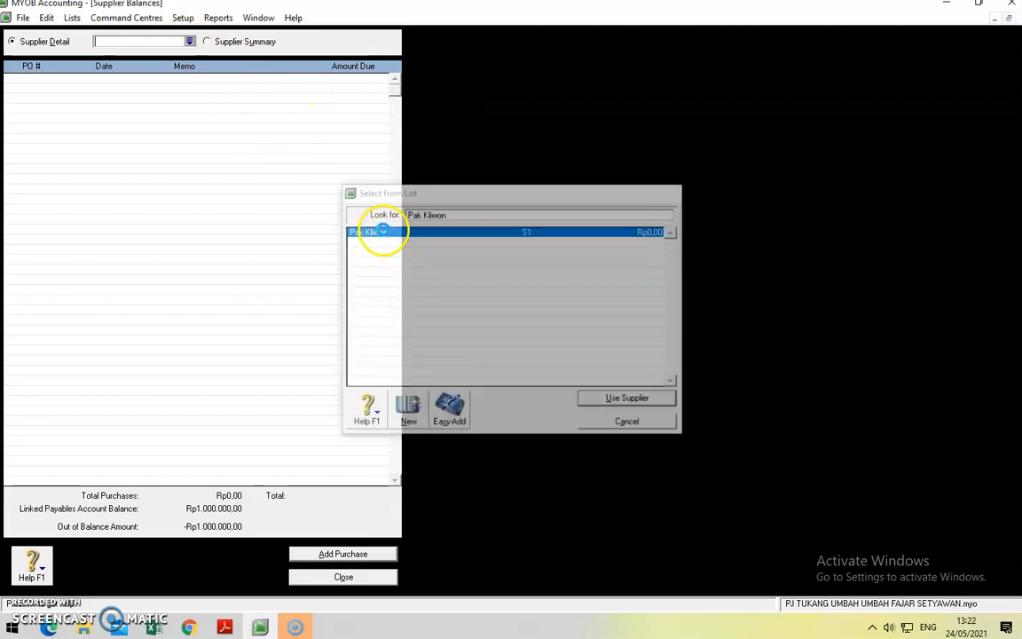
{"action": "left_click", "coordinate": [343, 553]}
{"action": "key", "text": "Tab"}
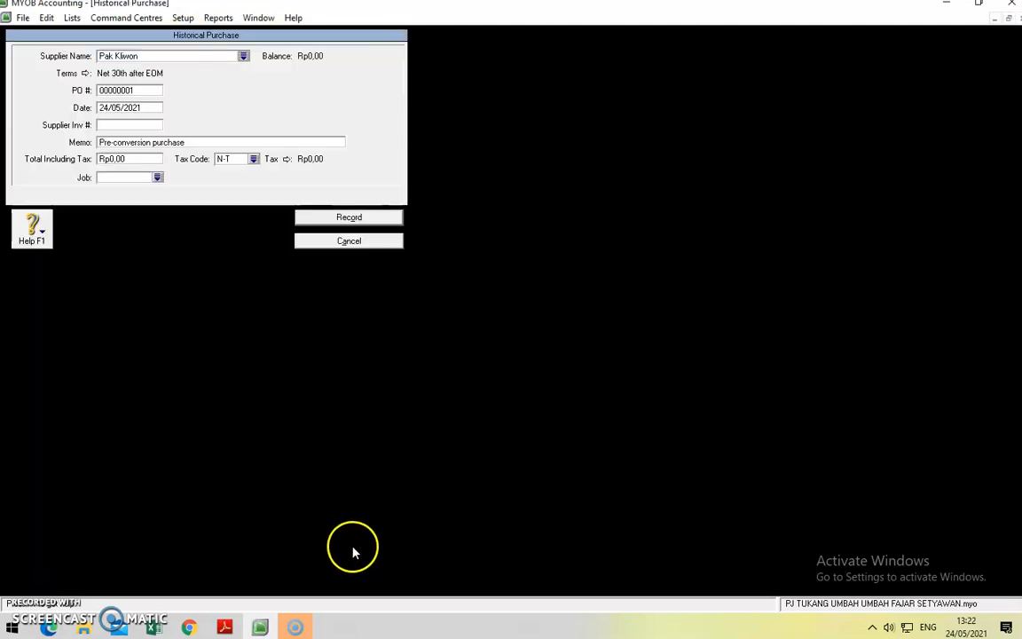
Step: Enter the historical purchase's purchase order number and set its date to 27/12/2020
{"action": "left_click", "coordinate": [146, 90]}
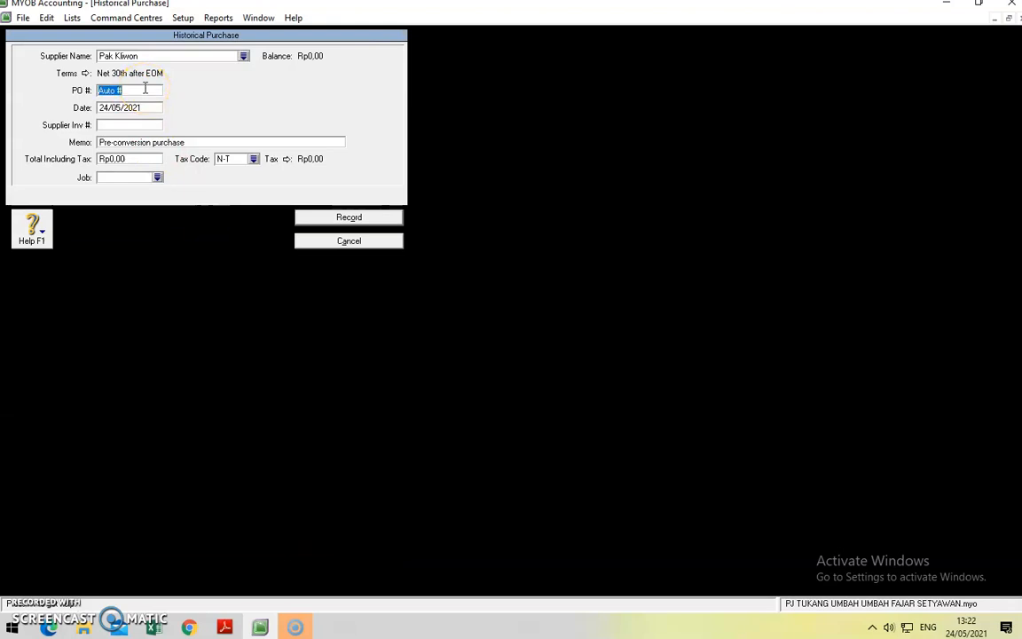
{"action": "type", "text": "K2712"}
{"action": "key", "text": "Tab"}
{"action": "type", "text": "2"}
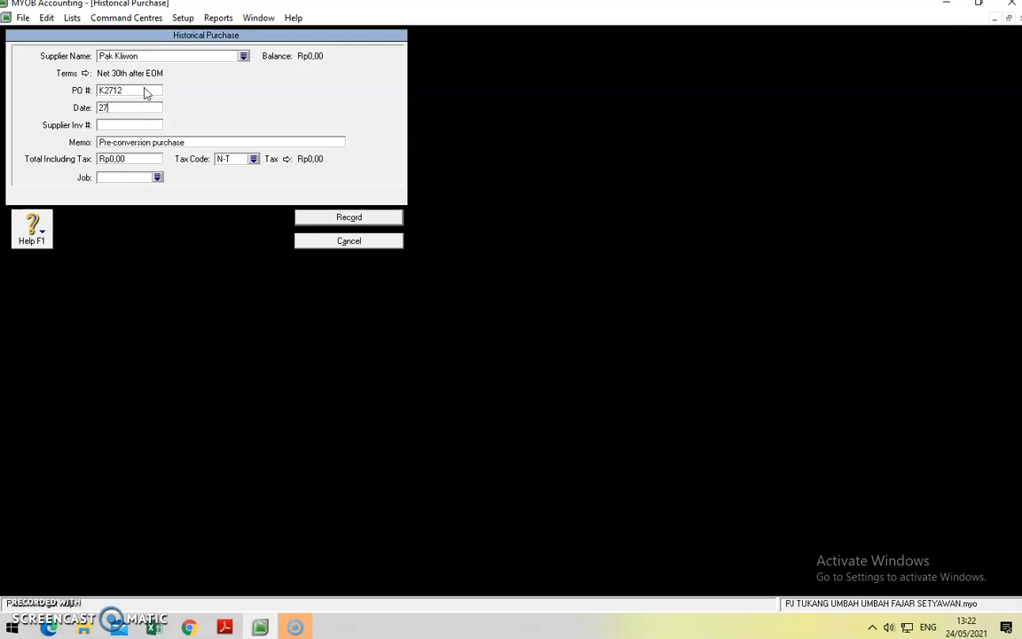
{"action": "type", "text": "7.12.20"}
Step: Enter "Saldo awal Utang" as the purchase's memo and Rp1.000.000 as its total including tax
{"action": "left_click", "coordinate": [135, 140]}
{"action": "type", "text": "S"}
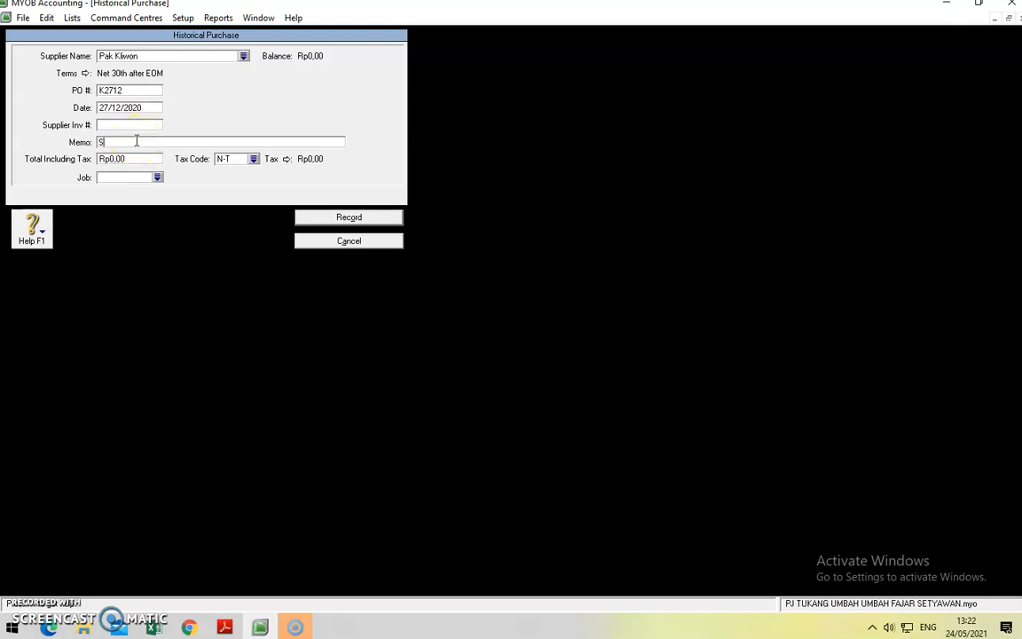
{"action": "type", "text": "aldo awal Utang"}
{"action": "key", "text": "Tab"}
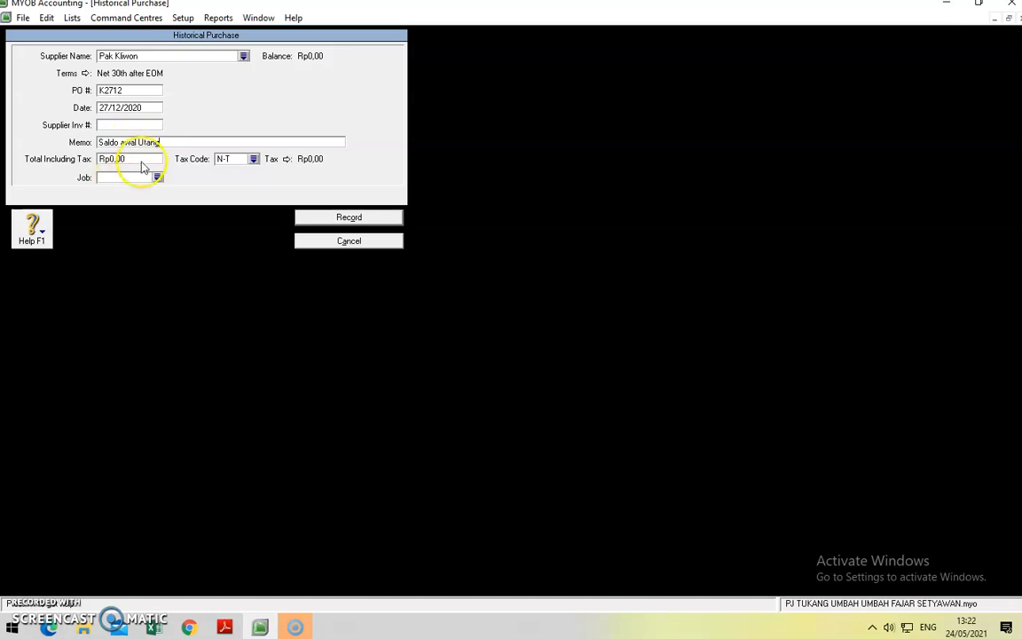
{"action": "type", "text": "10000"}
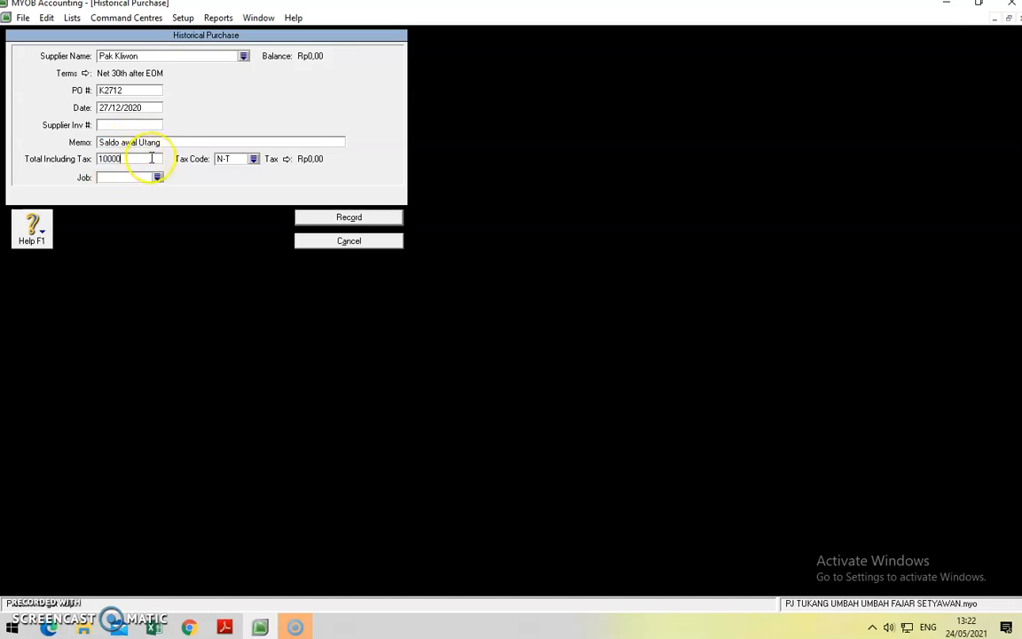
{"action": "key", "text": "Tab"}
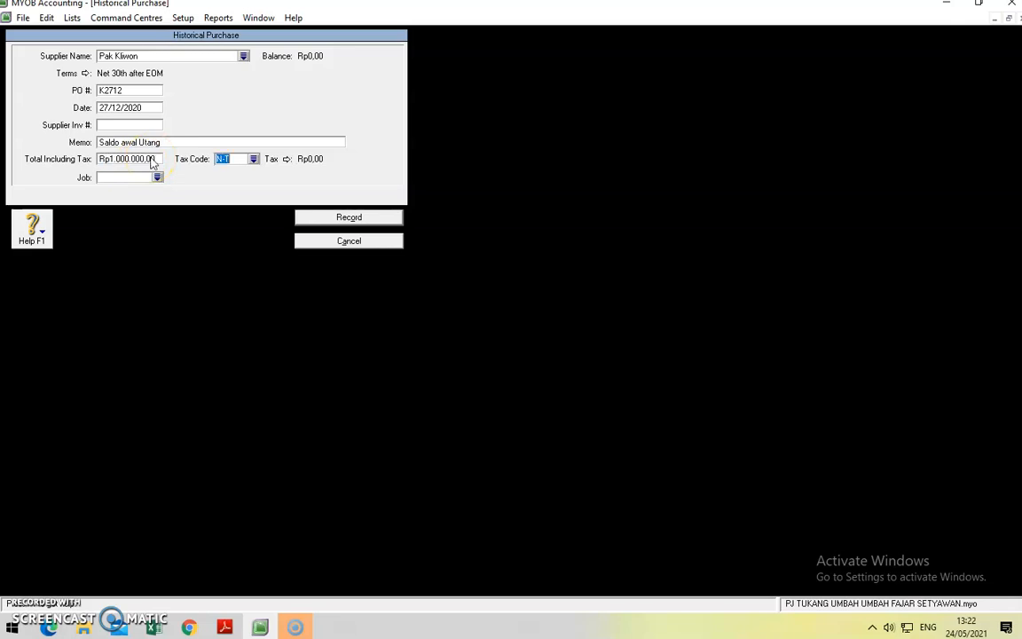
Step: Apply the non-taxable tax code N-T to the historical purchase, record it and close the supplier balances
{"action": "left_click", "coordinate": [253, 158]}
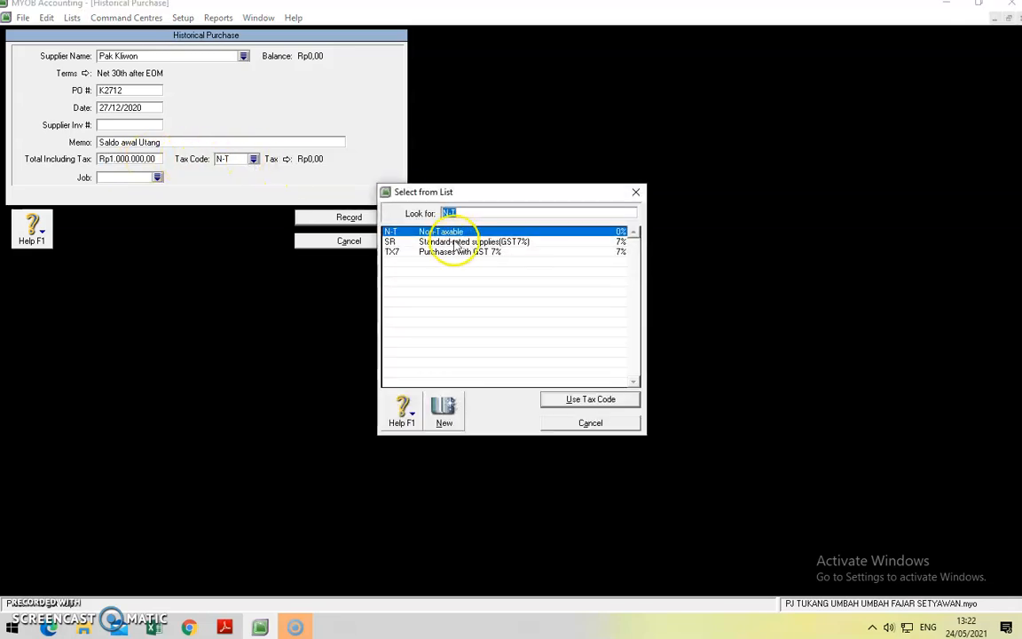
{"action": "double_click", "coordinate": [455, 235]}
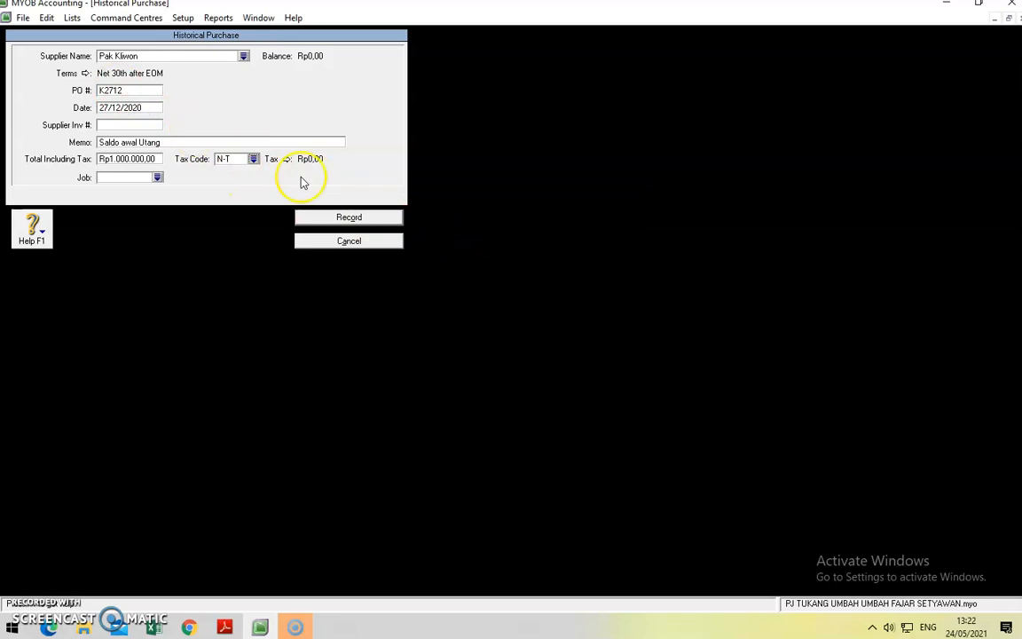
{"action": "left_click", "coordinate": [346, 220]}
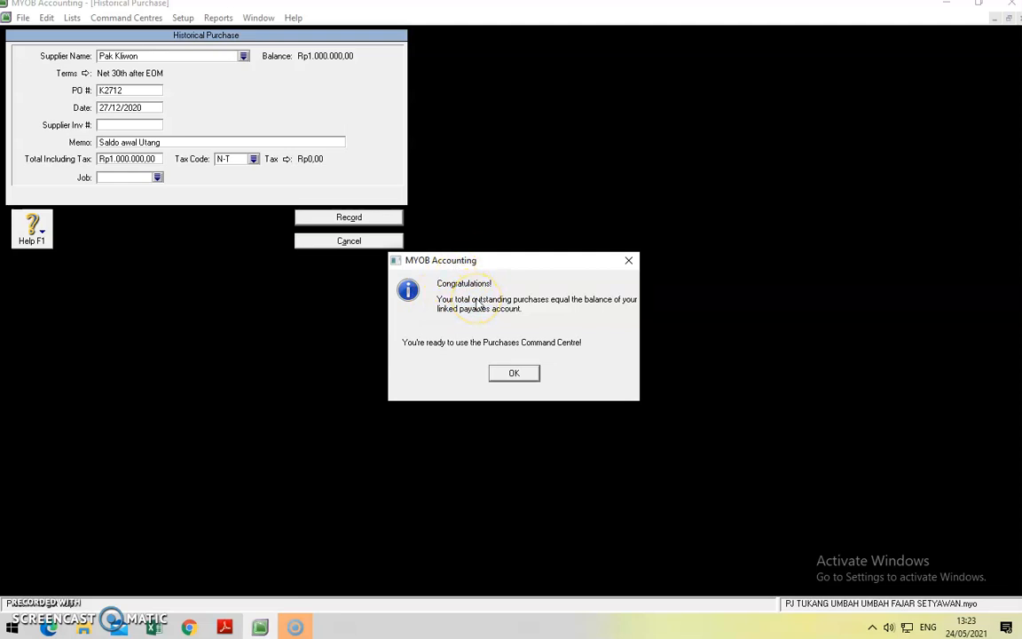
{"action": "left_click", "coordinate": [521, 376]}
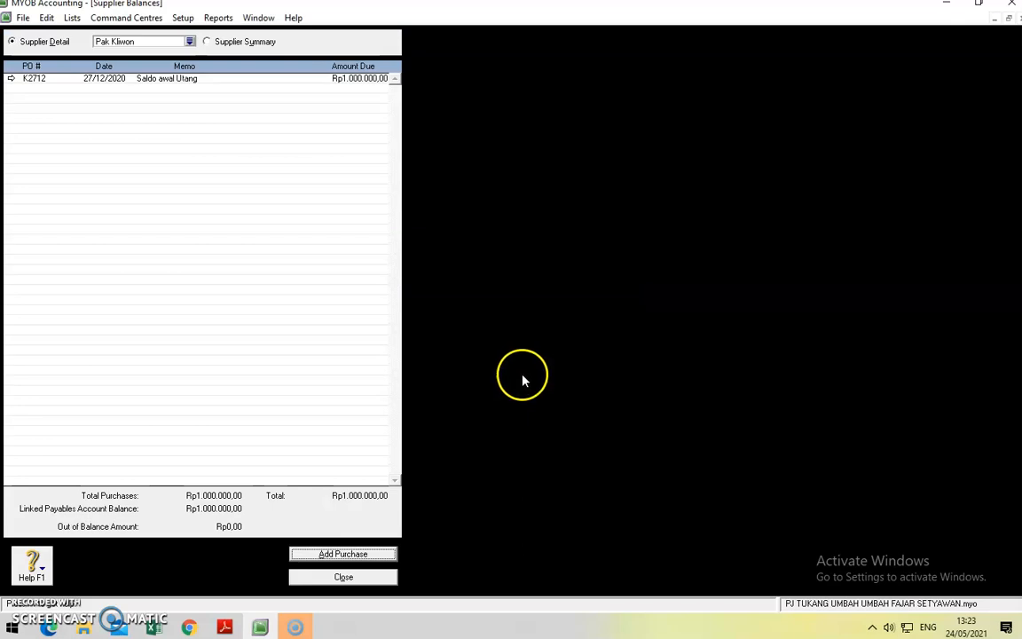
{"action": "left_click", "coordinate": [346, 578]}
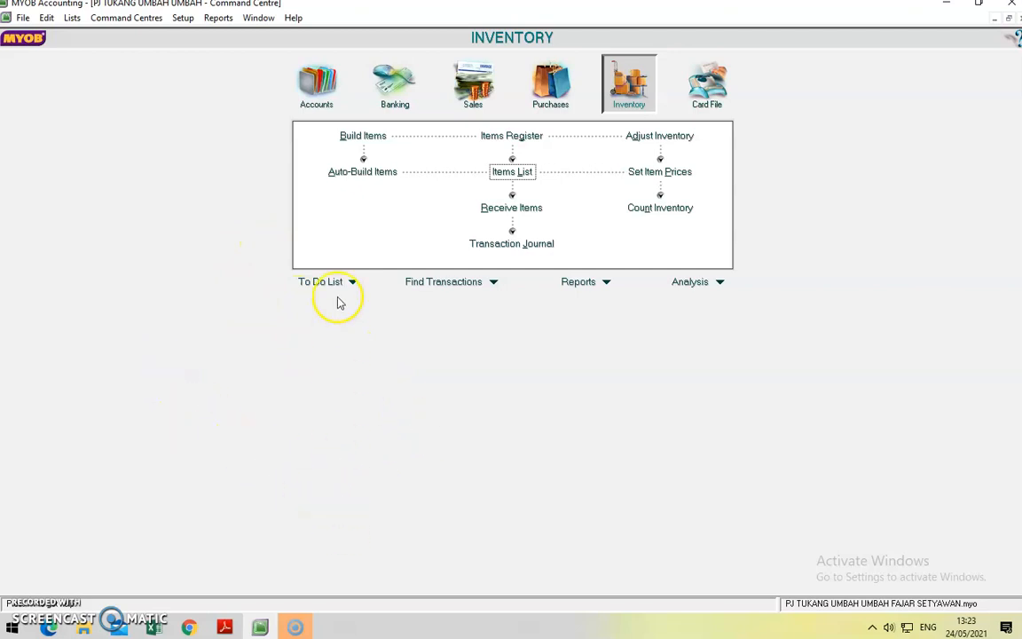
Step: Run the Company Data Auditor's transaction review for 01/01/2021 to 31/01/2021 and close the auditor
{"action": "left_click", "coordinate": [311, 100]}
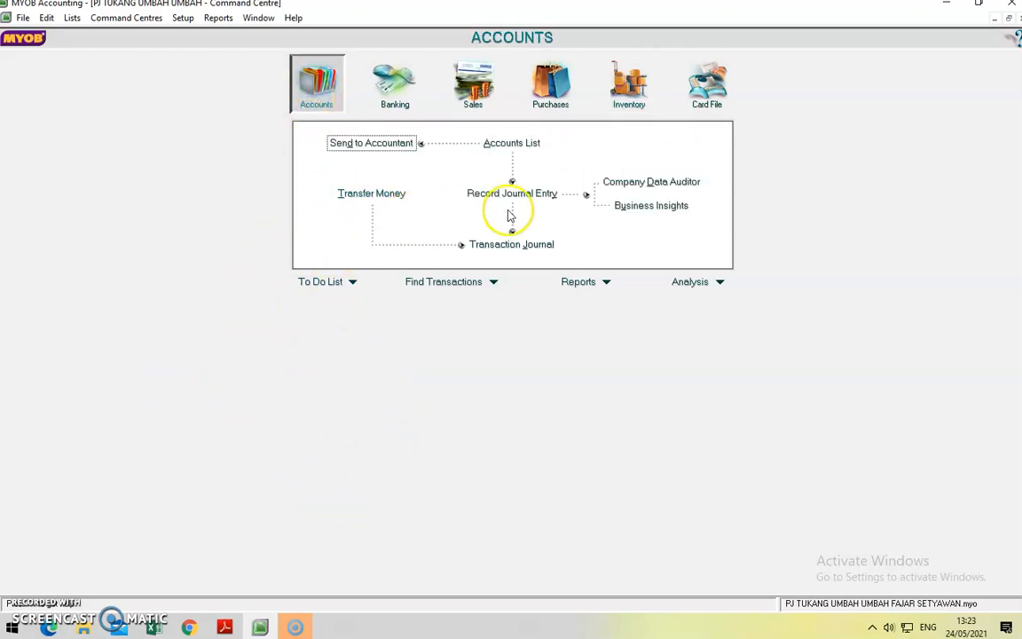
{"action": "left_click", "coordinate": [660, 180]}
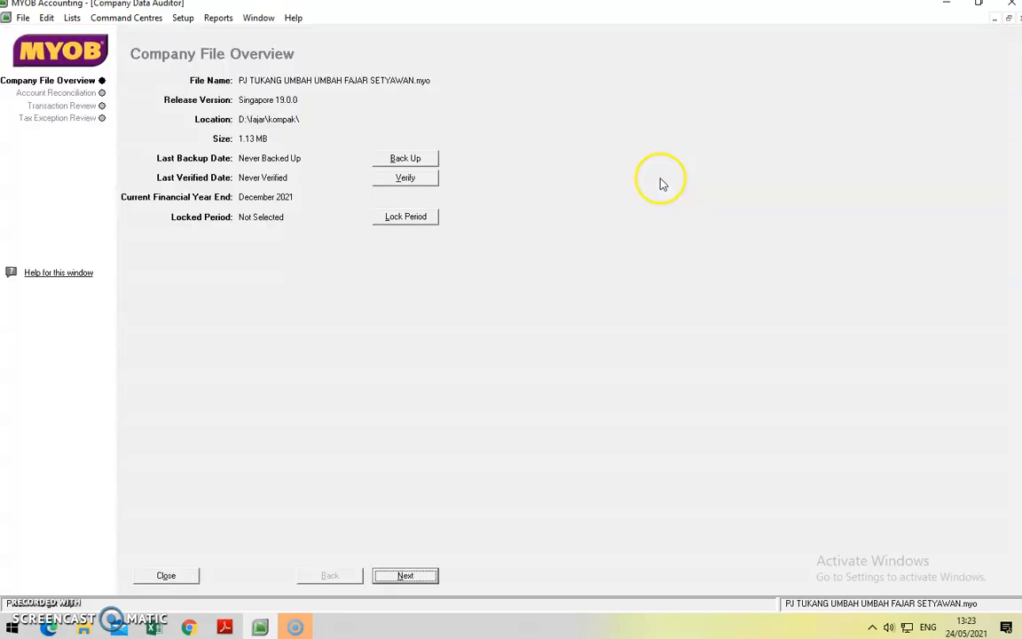
{"action": "left_click", "coordinate": [73, 106]}
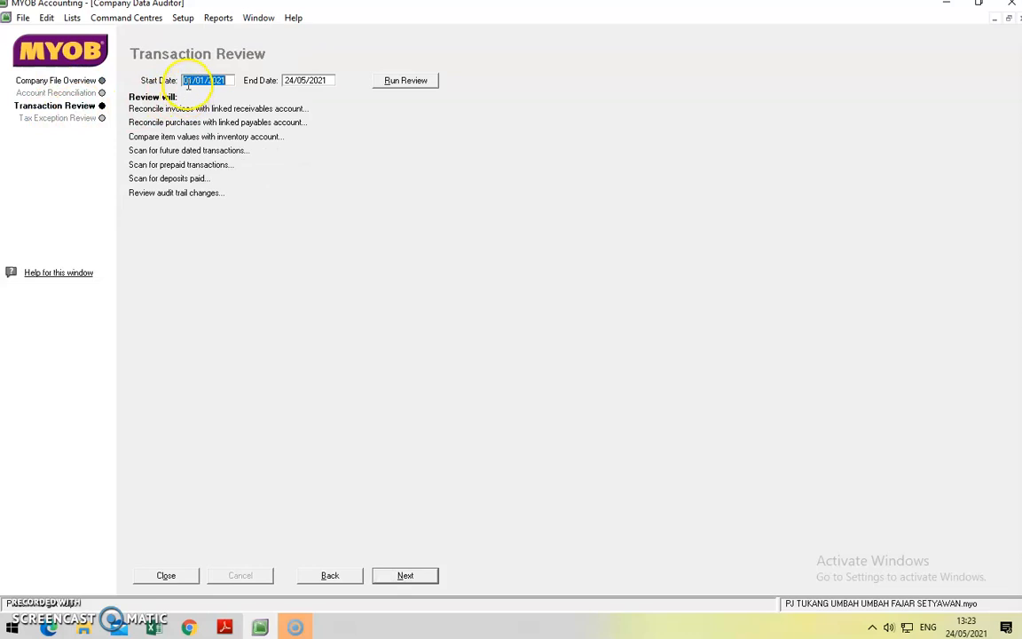
{"action": "left_click", "coordinate": [327, 79]}
{"action": "type", "text": "31.01."}
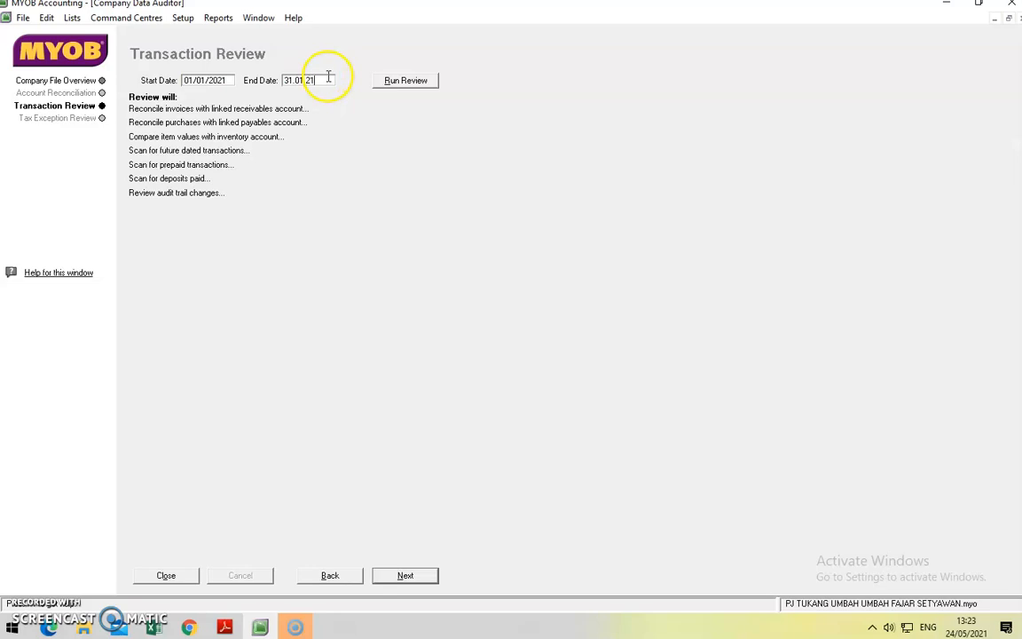
{"action": "left_click", "coordinate": [405, 81]}
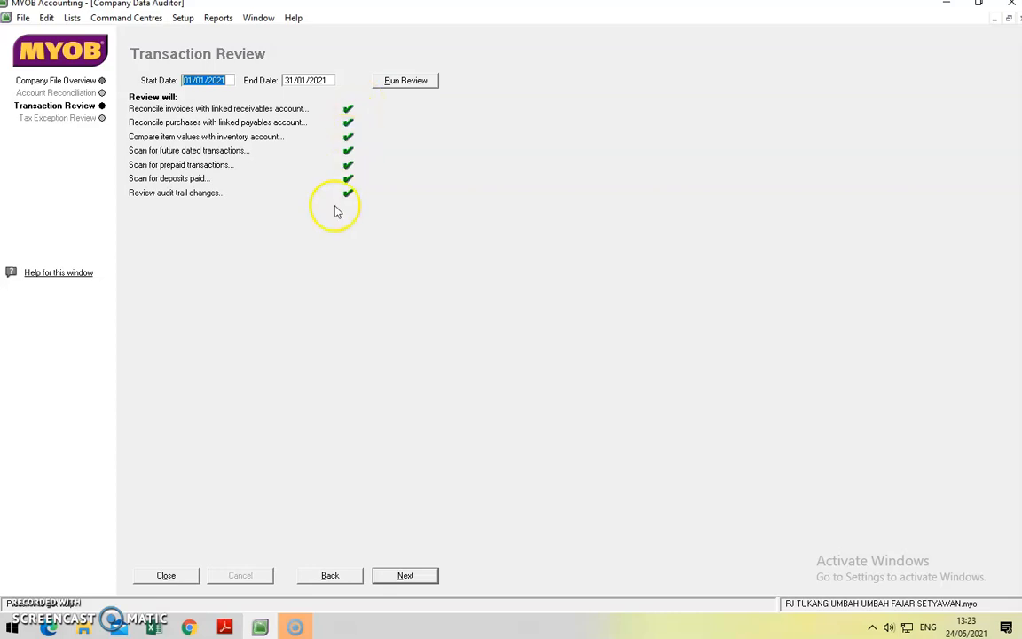
{"action": "left_click", "coordinate": [166, 576]}
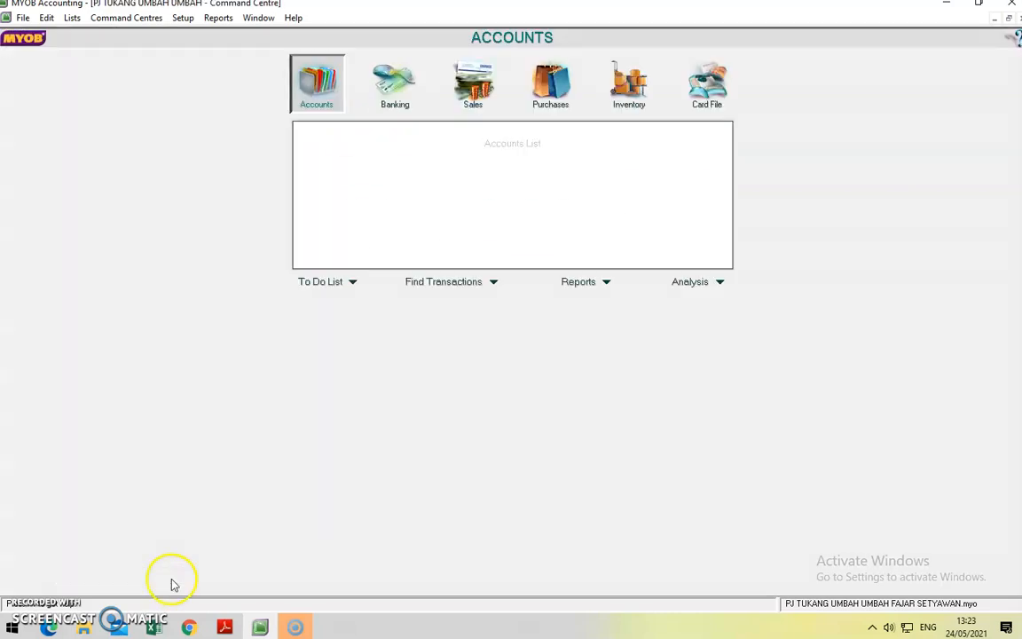